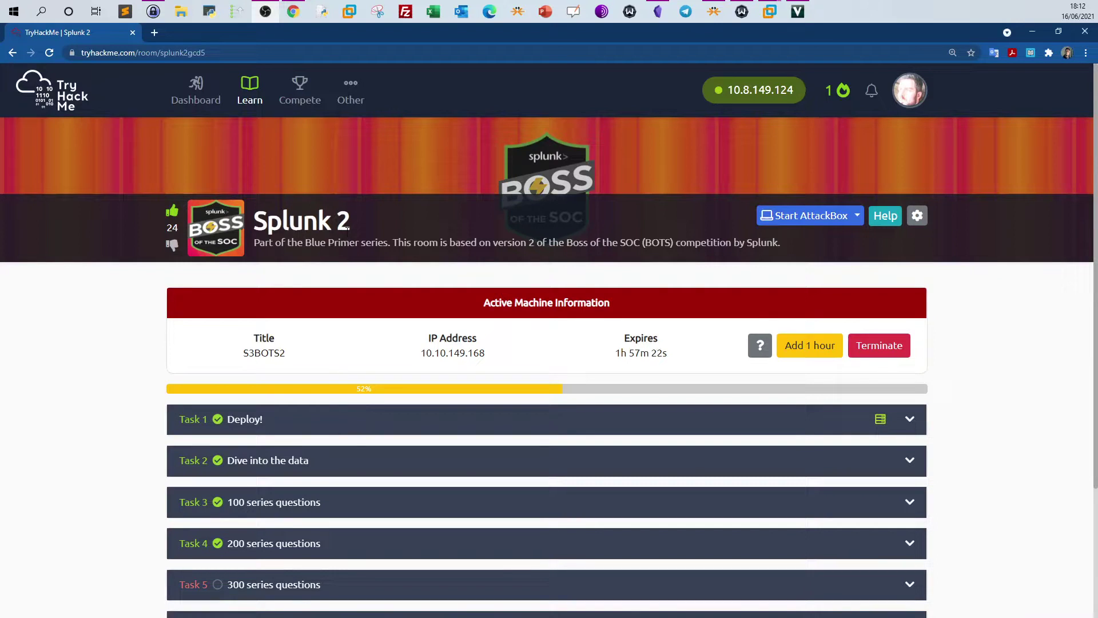
# Expand the Task 4 '200 series questions' section in the TryHackMe room.
pyautogui.moveTo(350, 227); pyautogui.dragTo(333, 229)
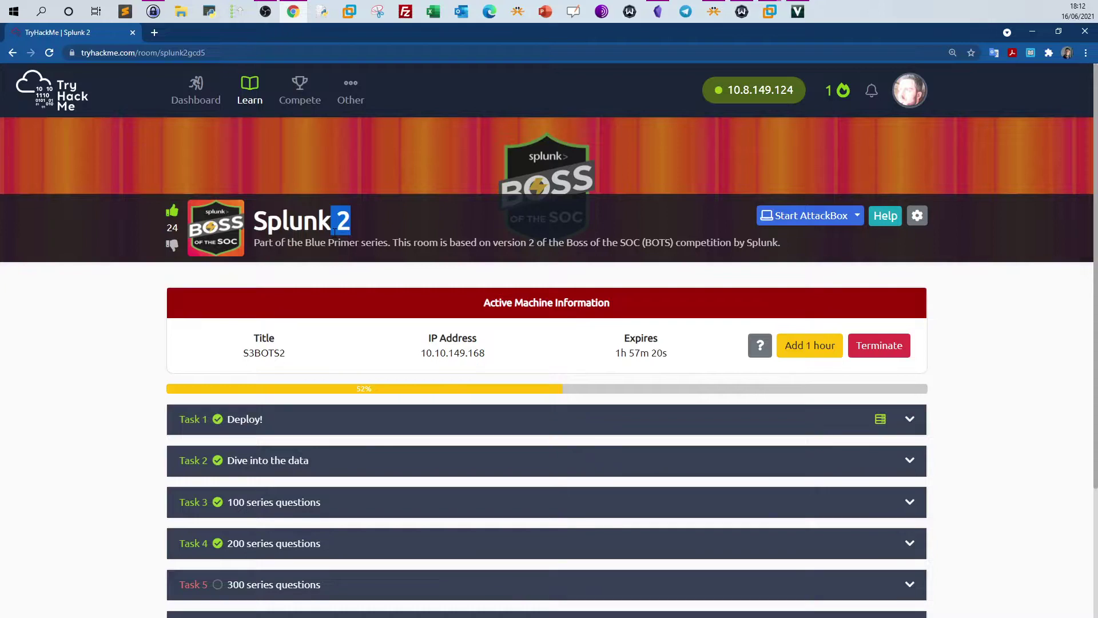
pyautogui.scroll(-3, 333, 229)
pyautogui.click(294, 429)
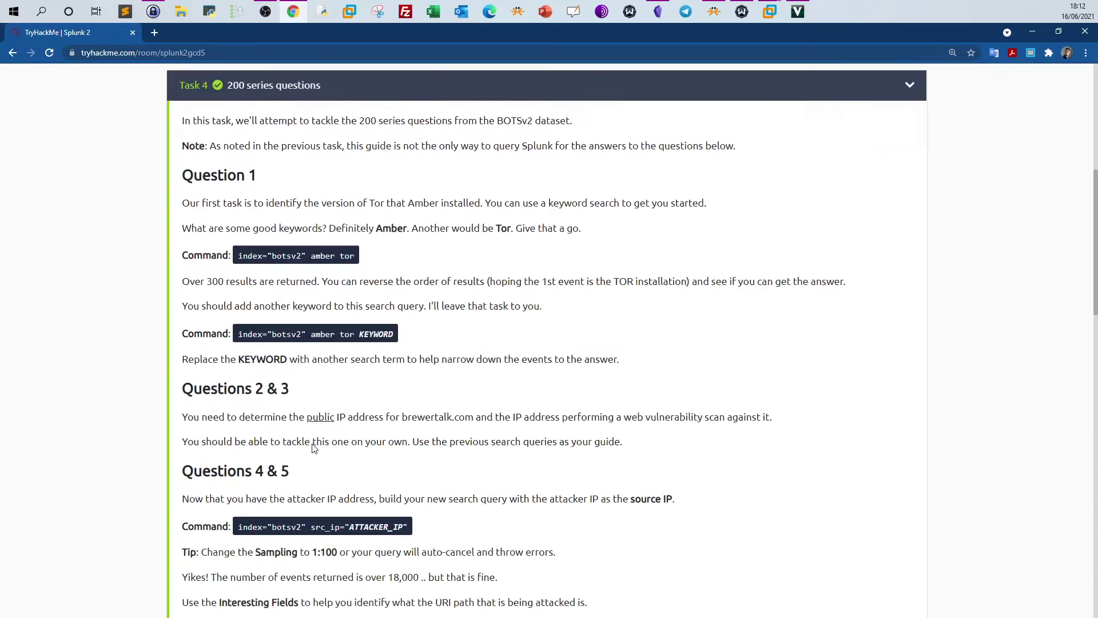
pyautogui.scroll(-6, 314, 448)
pyautogui.scroll(8, 219, 254)
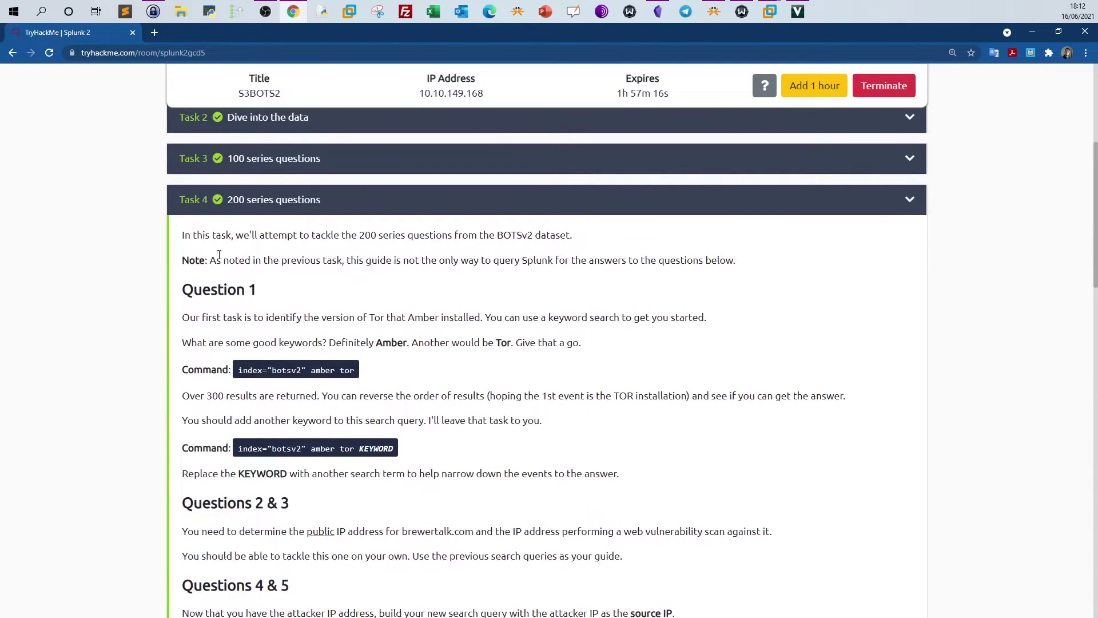
pyautogui.scroll(-15, 219, 254)
# Highlight the first question and its Tor version answer 7.0.4, then go back to the Kali VM.
pyautogui.moveTo(182, 234); pyautogui.dragTo(785, 231)
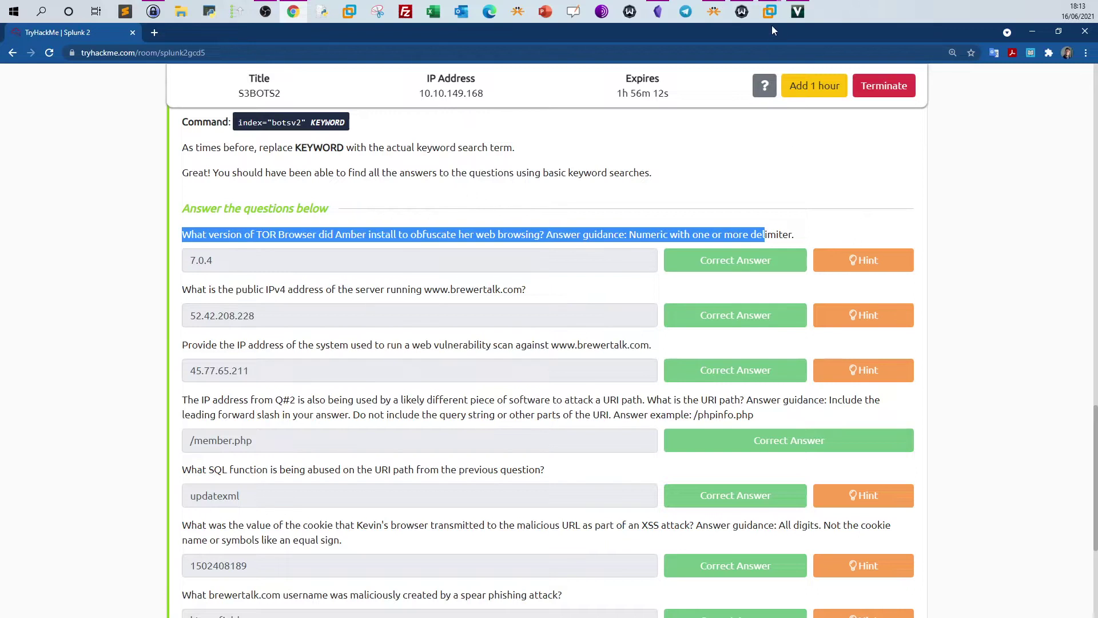
pyautogui.click(353, 236)
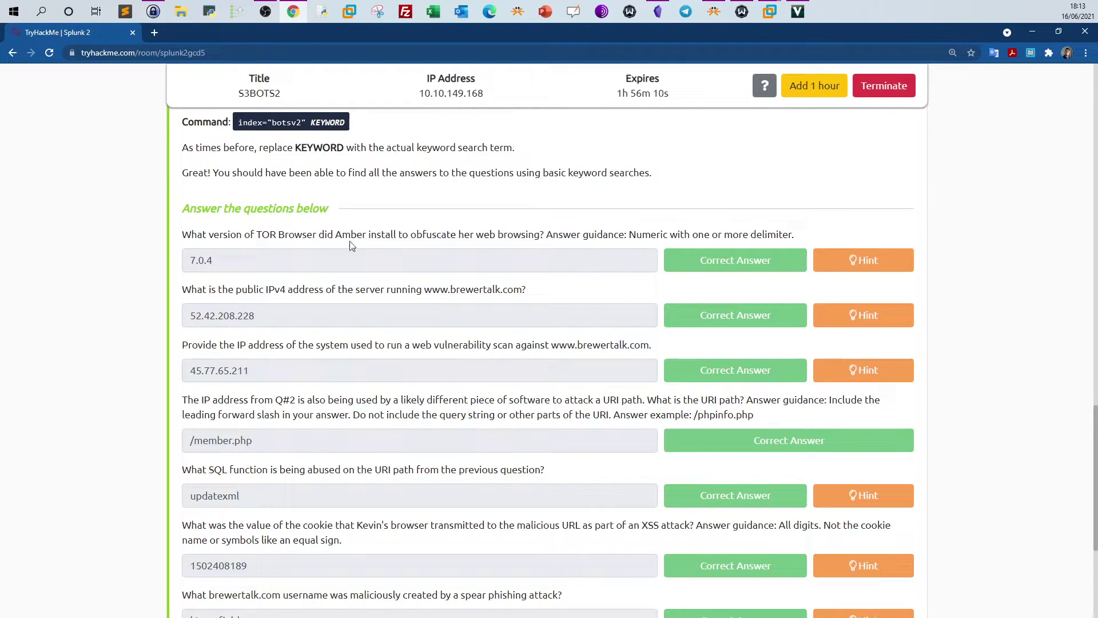
pyautogui.moveTo(211, 264); pyautogui.dragTo(192, 265)
pyautogui.hotkey('alt', 'Tab')
# Copy the index="botsv2" amber tor query from the Obsidian Splunk note.
pyautogui.click(357, 235)
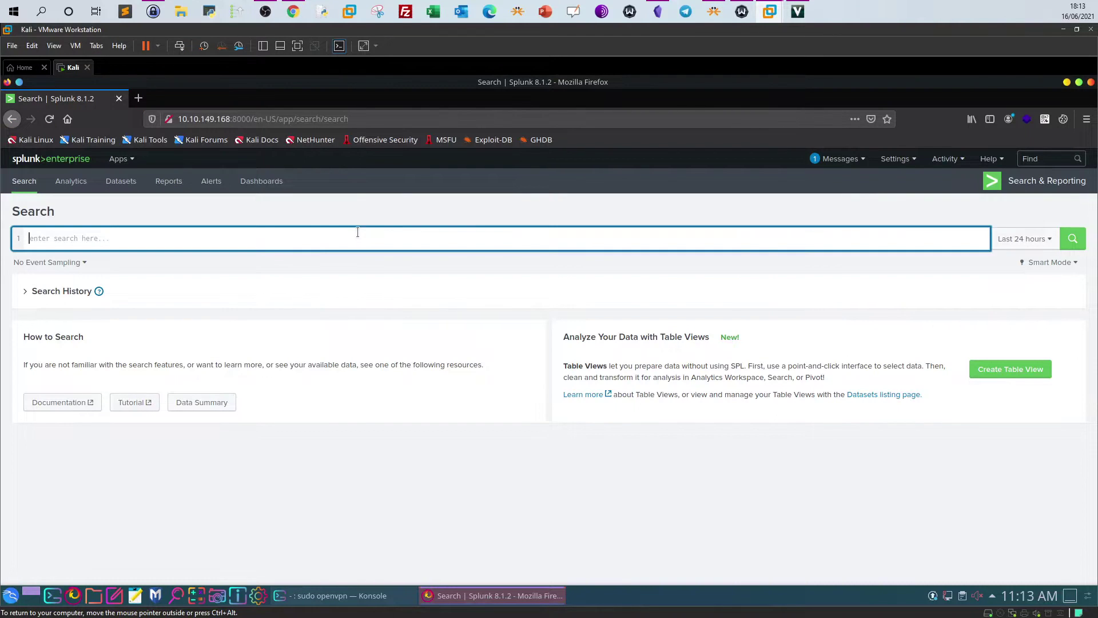
pyautogui.click(658, 11)
pyautogui.scroll(8, 620, 322)
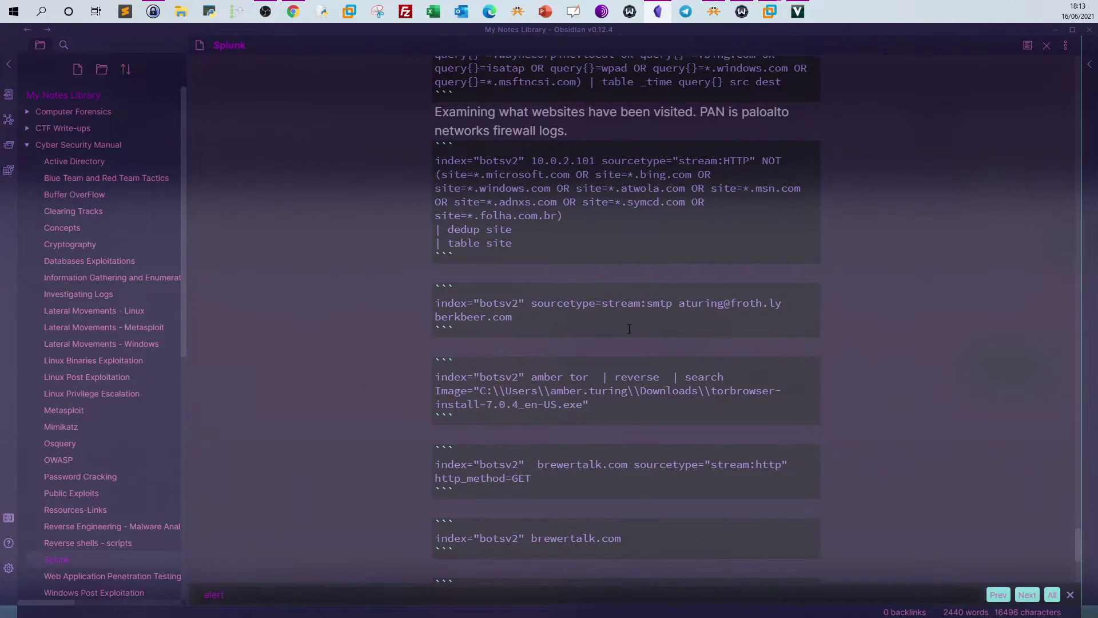
pyautogui.scroll(-3, 500, 287)
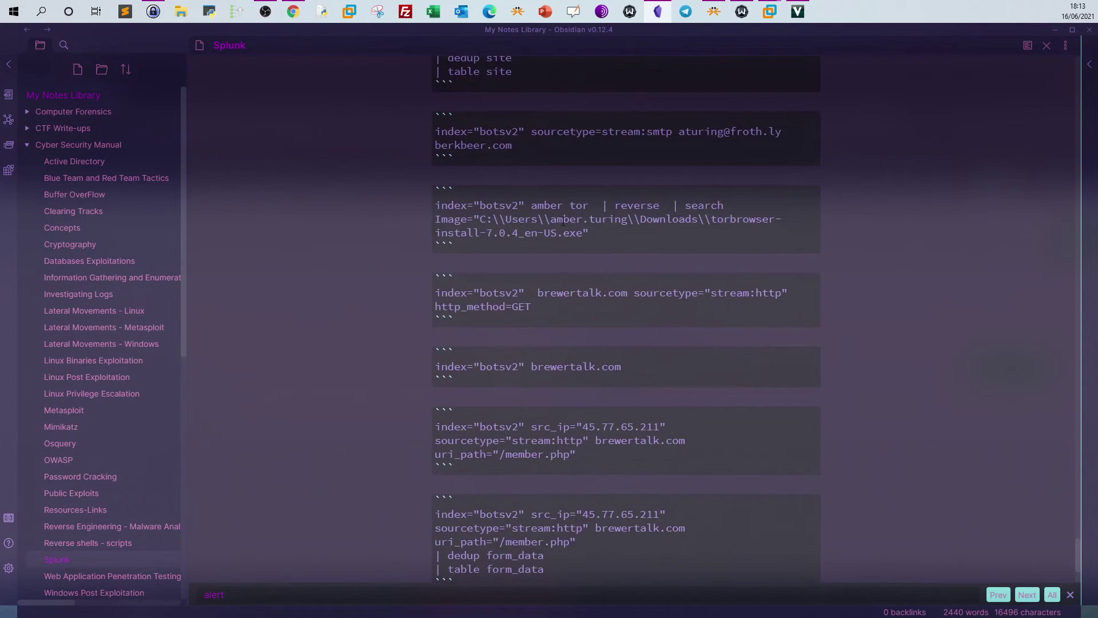
pyautogui.moveTo(437, 204); pyautogui.dragTo(588, 204)
pyautogui.hotkey('ctrl', 'c')
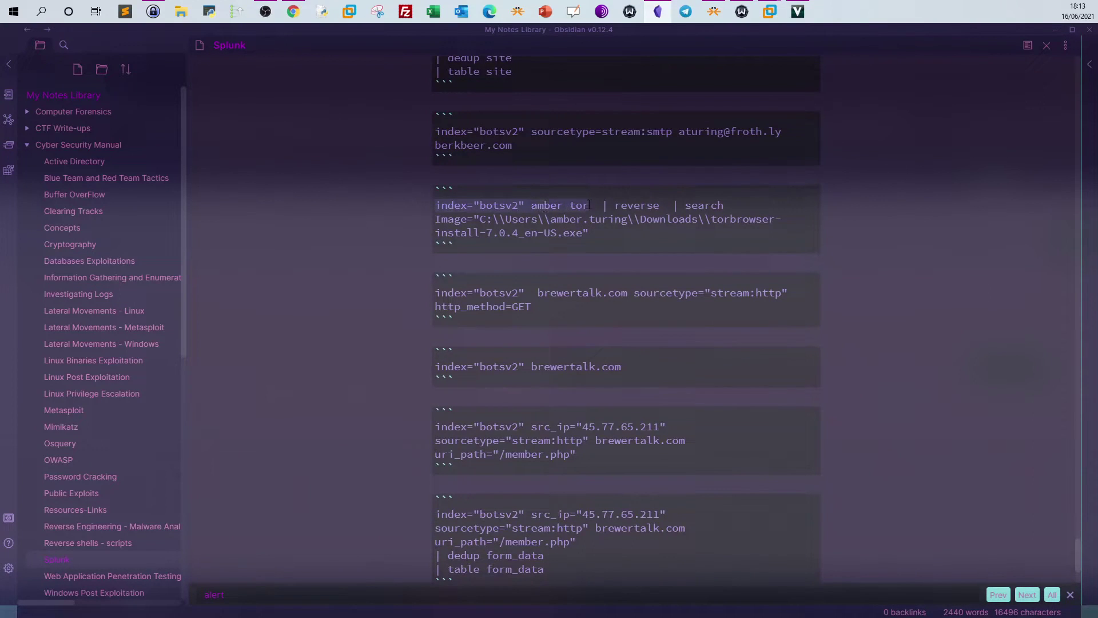
# Paste the botsv2 amber tor query into Splunk and run it over All time.
pyautogui.click(772, 15)
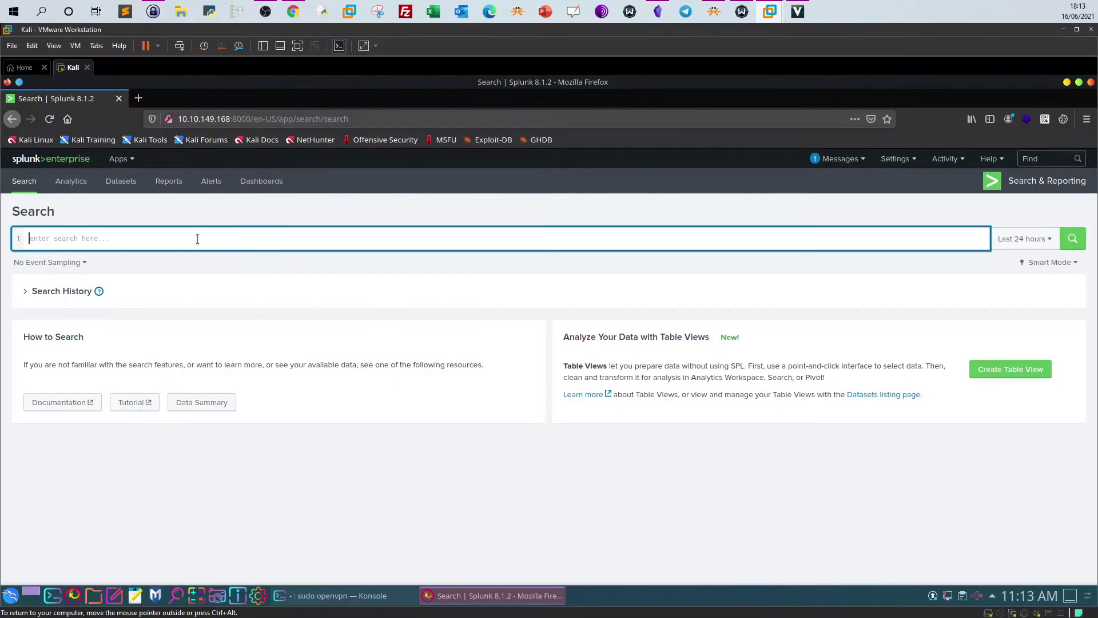
pyautogui.hotkey('ctrl', 'v')
pyautogui.moveTo(83, 237); pyautogui.dragTo(56, 238)
pyautogui.click(163, 238)
pyautogui.moveTo(89, 238); pyautogui.dragTo(110, 238)
pyautogui.click(127, 239)
pyautogui.click(115, 239)
pyautogui.click(1004, 240)
pyautogui.click(991, 302)
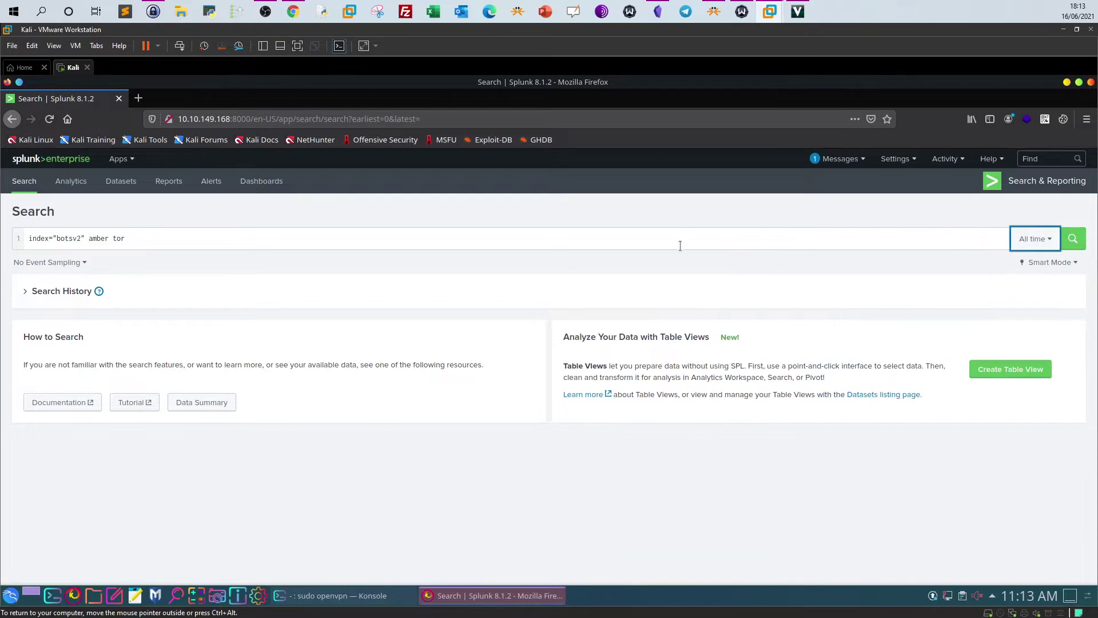
pyautogui.click(1071, 241)
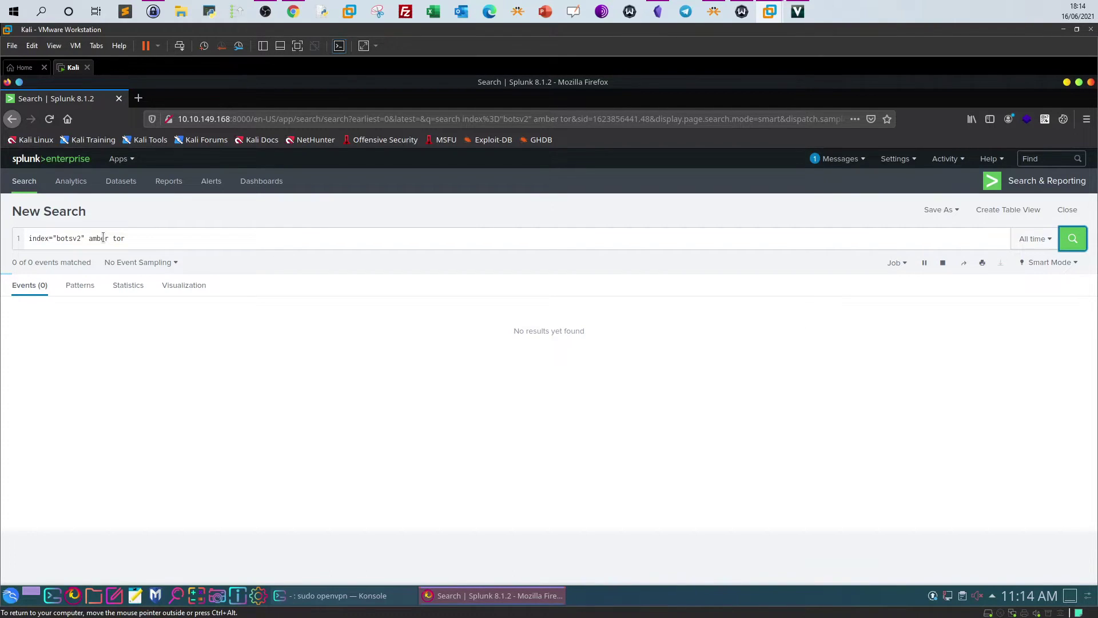
pyautogui.click(145, 242)
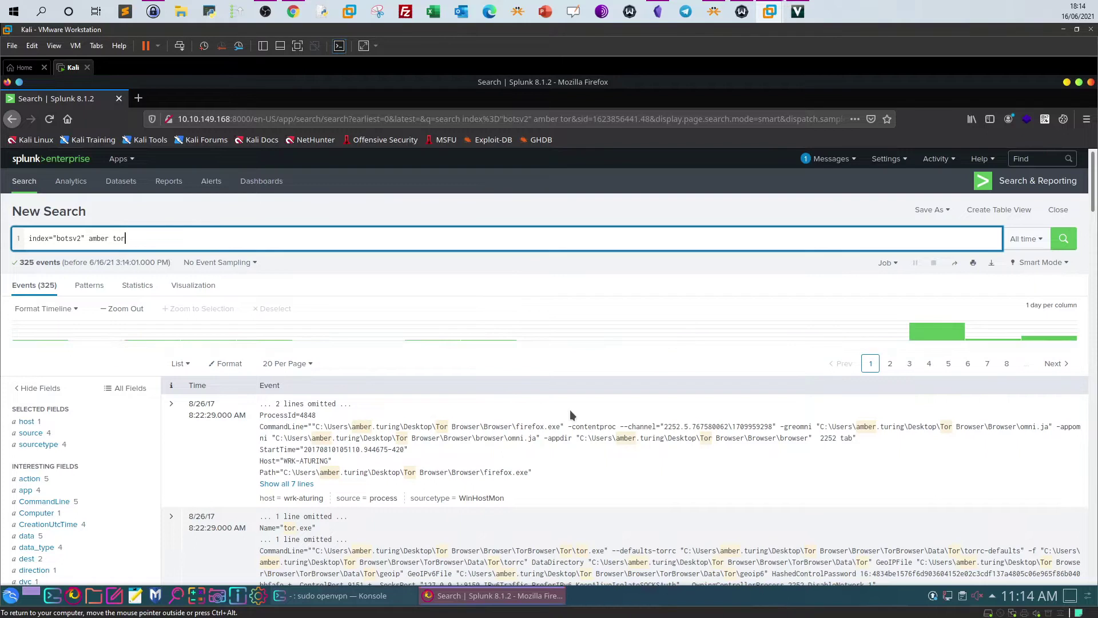
# Scroll through the 325 Tor events and the Interesting Fields sidebar.
pyautogui.scroll(-3, 569, 410)
pyautogui.scroll(-3, 570, 413)
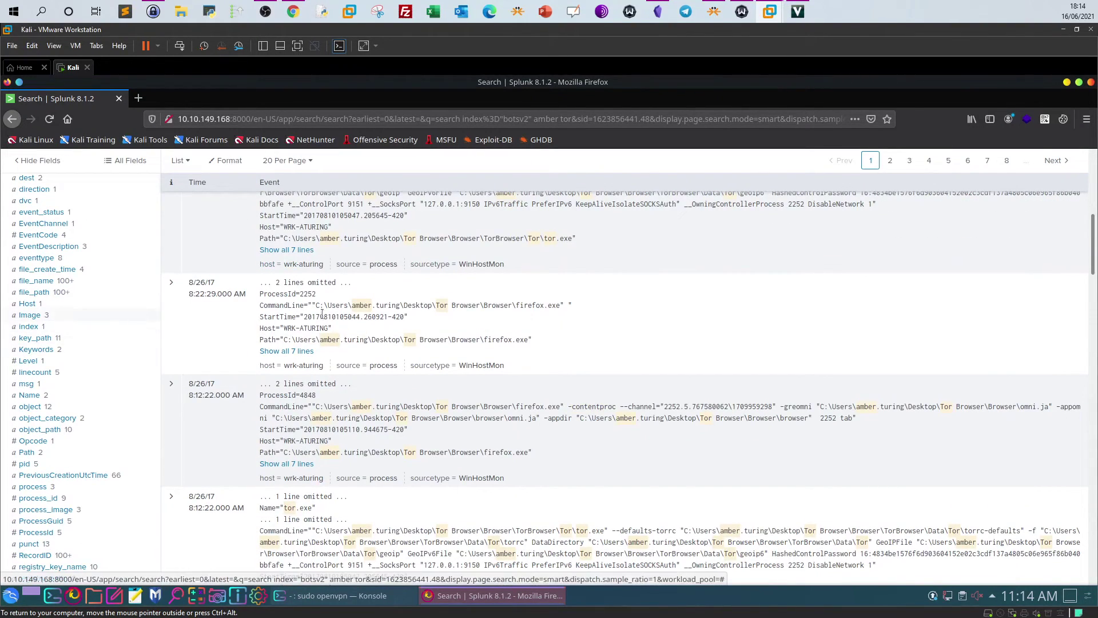
pyautogui.scroll(-2, 118, 336)
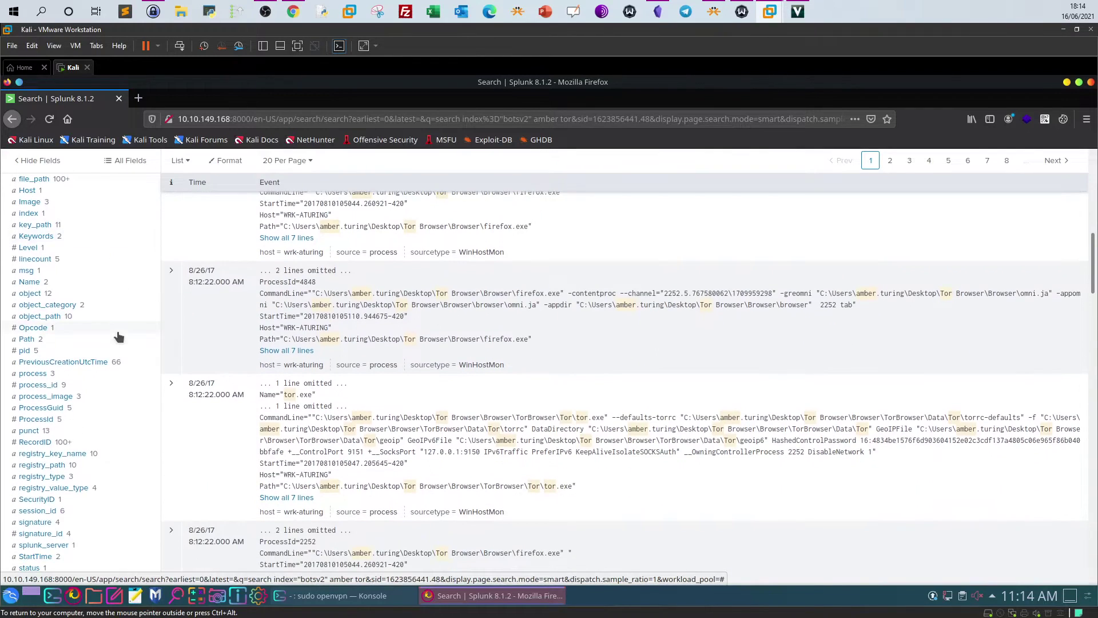
pyautogui.scroll(-4, 118, 336)
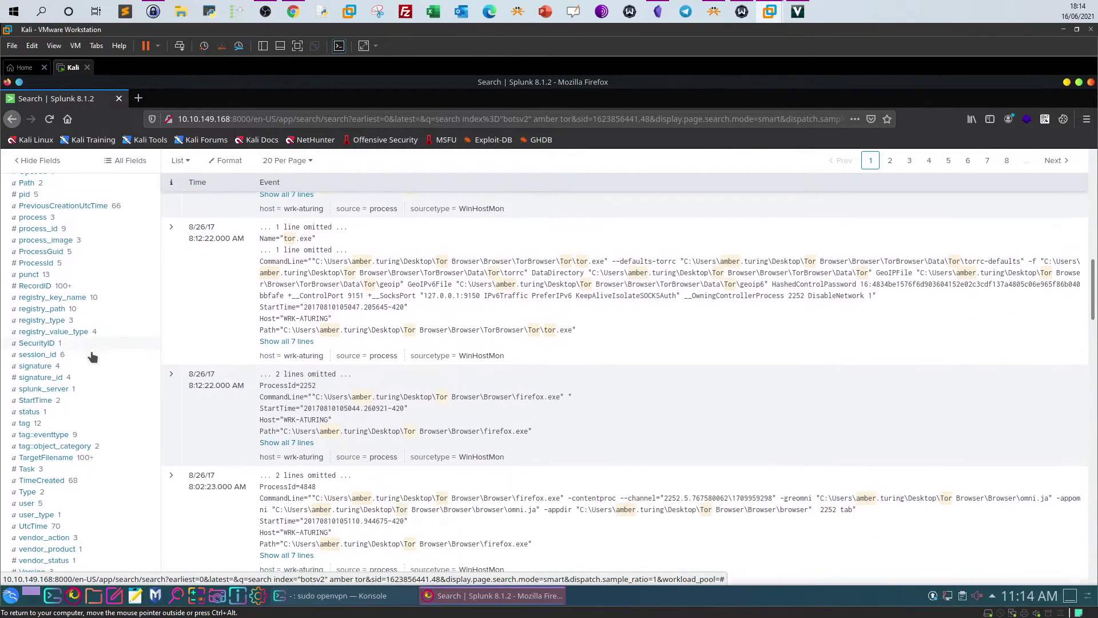
pyautogui.scroll(2, 92, 356)
pyautogui.scroll(1, 94, 324)
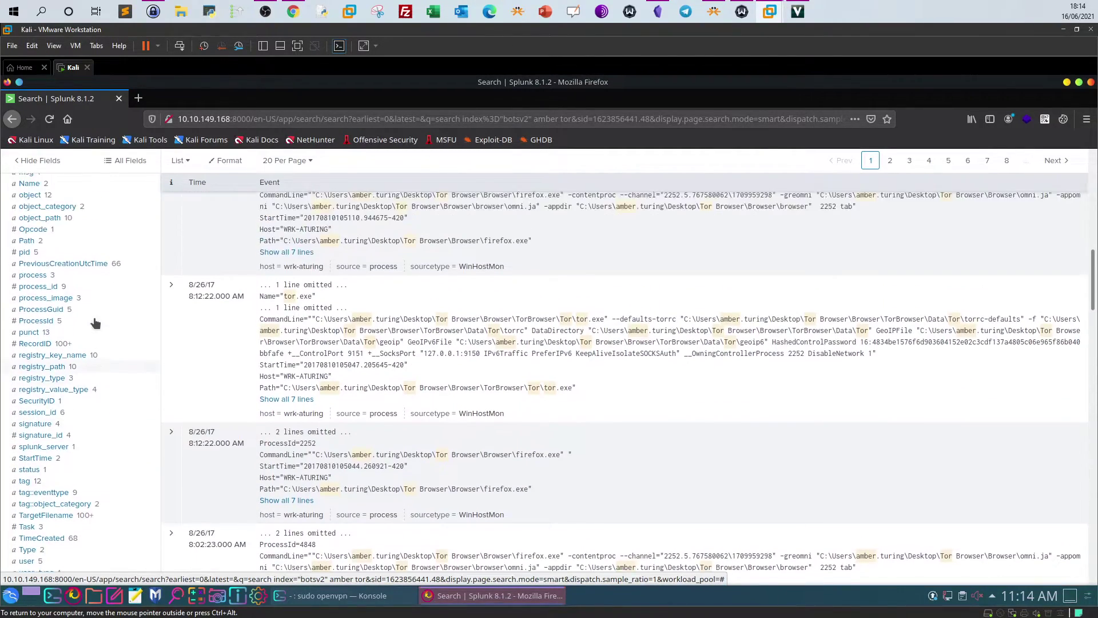
pyautogui.scroll(2, 34, 454)
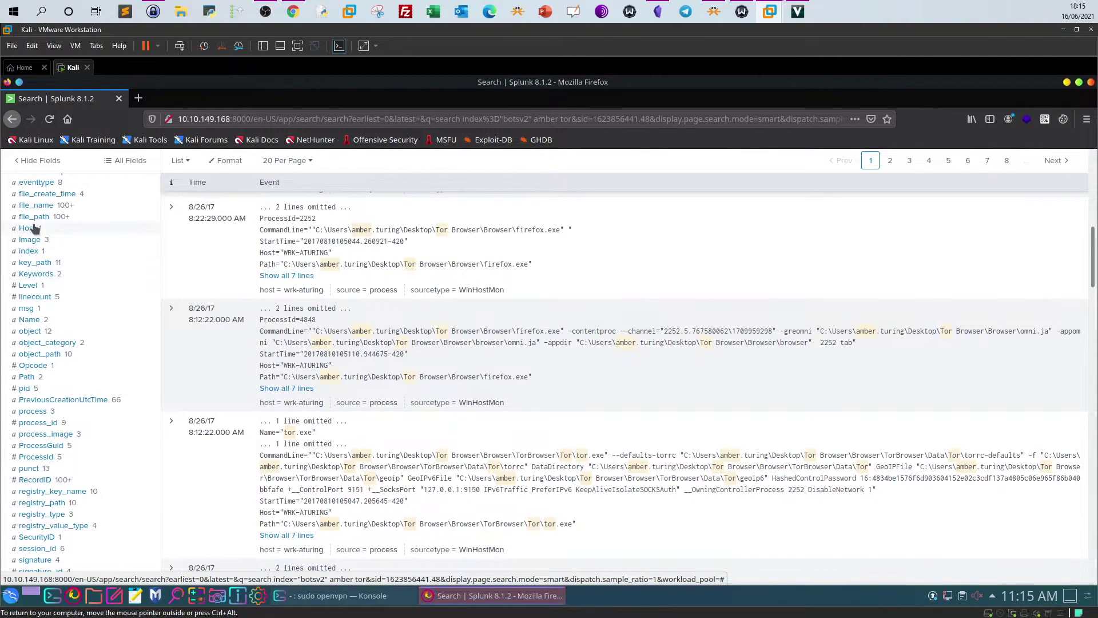
pyautogui.scroll(-1, 33, 248)
pyautogui.scroll(2, 22, 354)
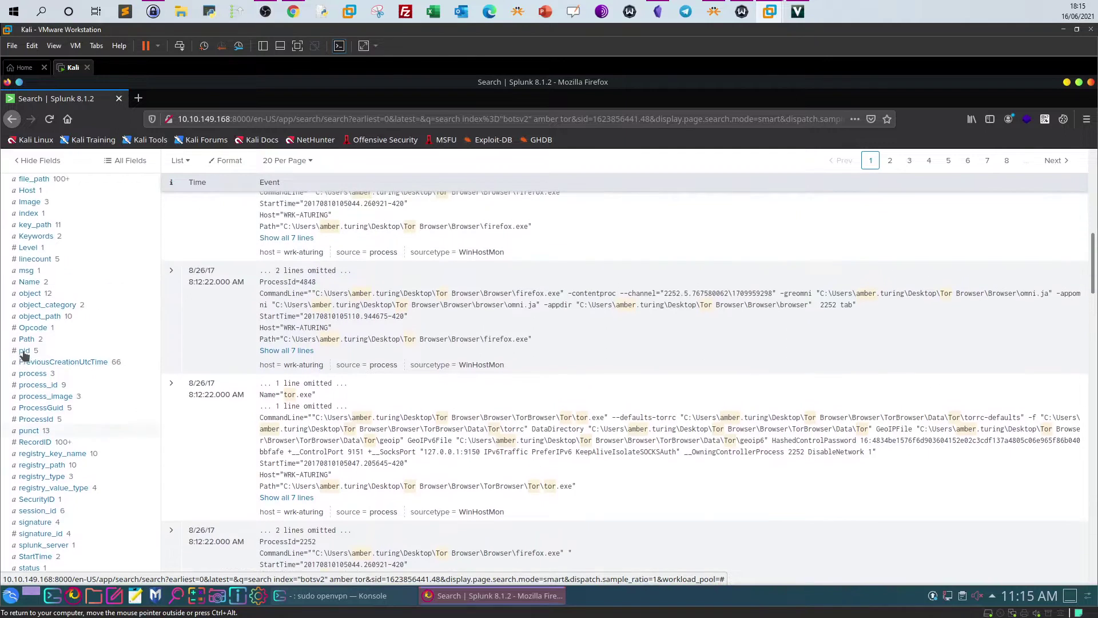
pyautogui.scroll(3, 30, 323)
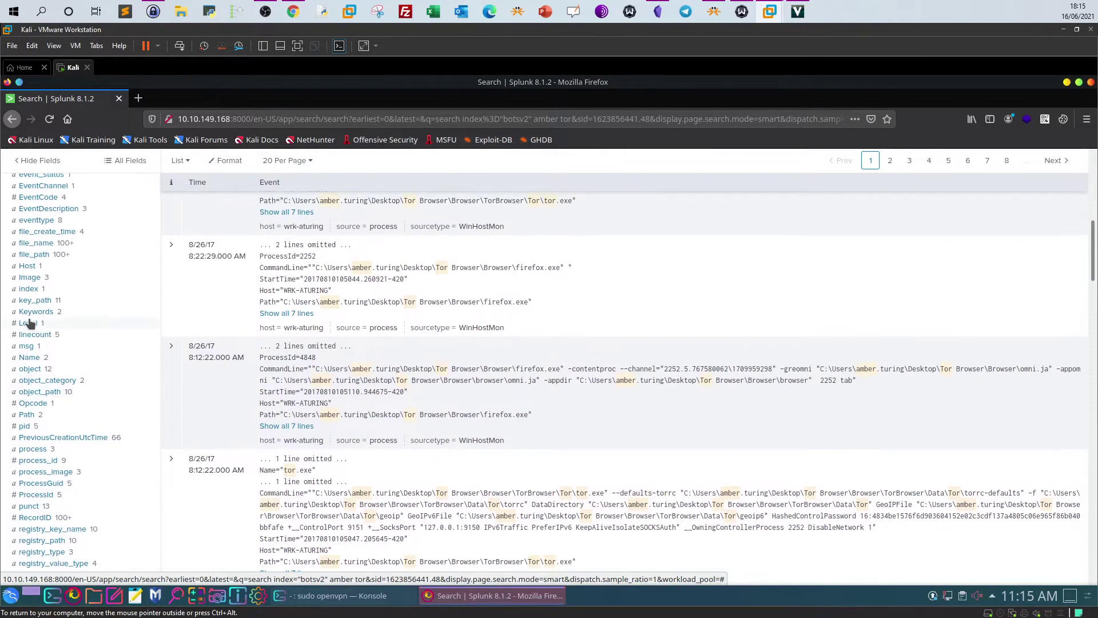
pyautogui.scroll(-6, 29, 324)
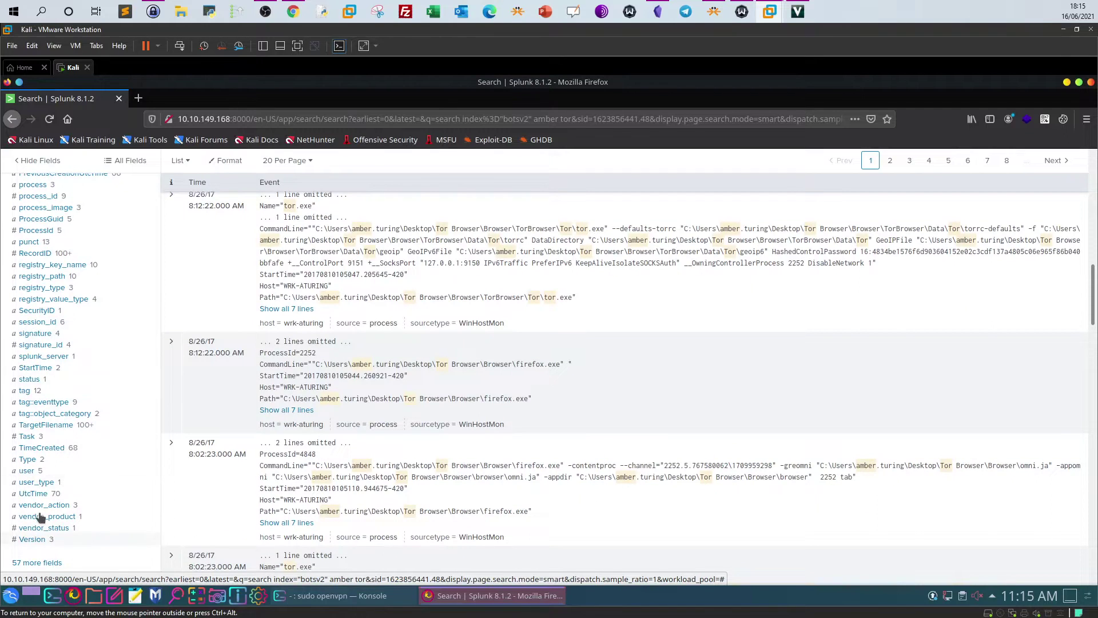
pyautogui.scroll(10, 81, 357)
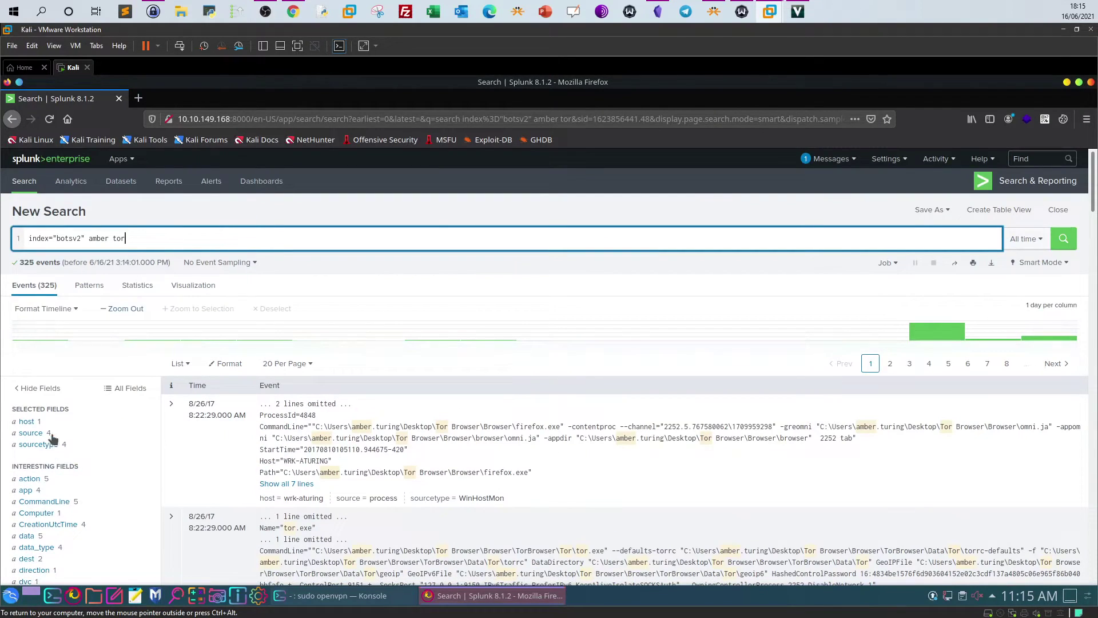
pyautogui.scroll(-2, 133, 346)
# Review the sourcetype value counts and select the user folder name in the first event.
pyautogui.click(40, 369)
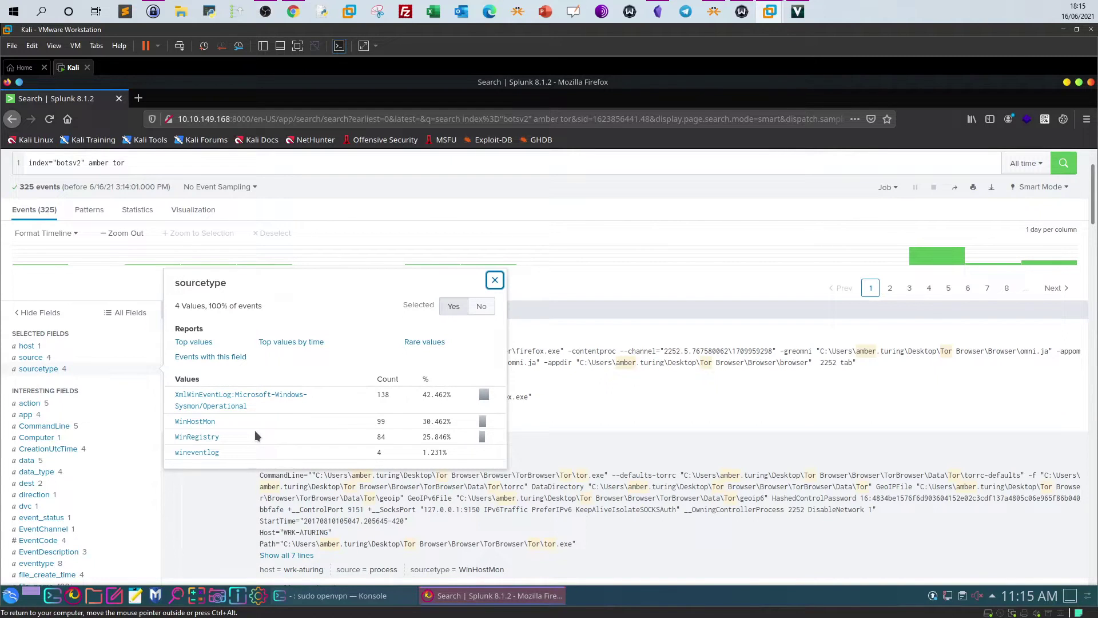
pyautogui.click(494, 281)
pyautogui.scroll(3, 539, 277)
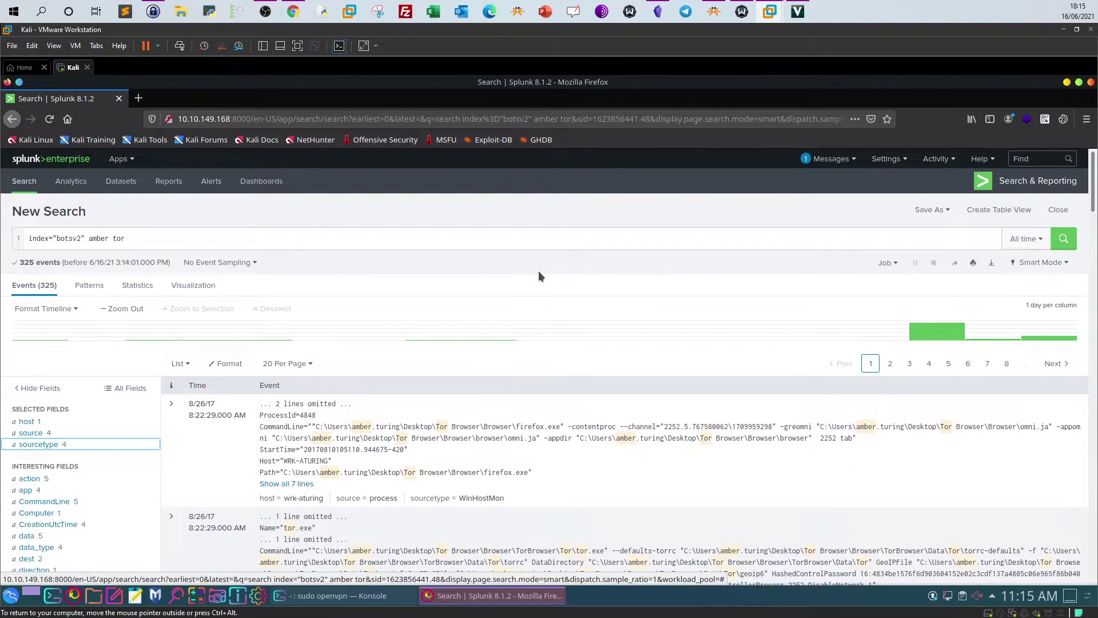
pyautogui.scroll(-3, 540, 276)
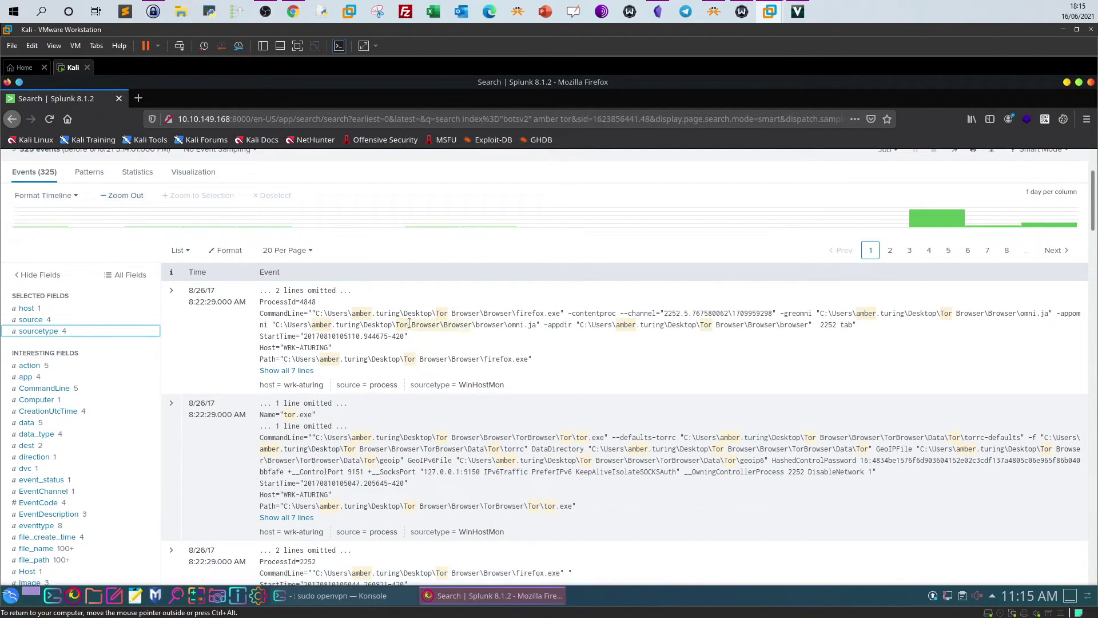
pyautogui.moveTo(351, 313); pyautogui.dragTo(400, 314)
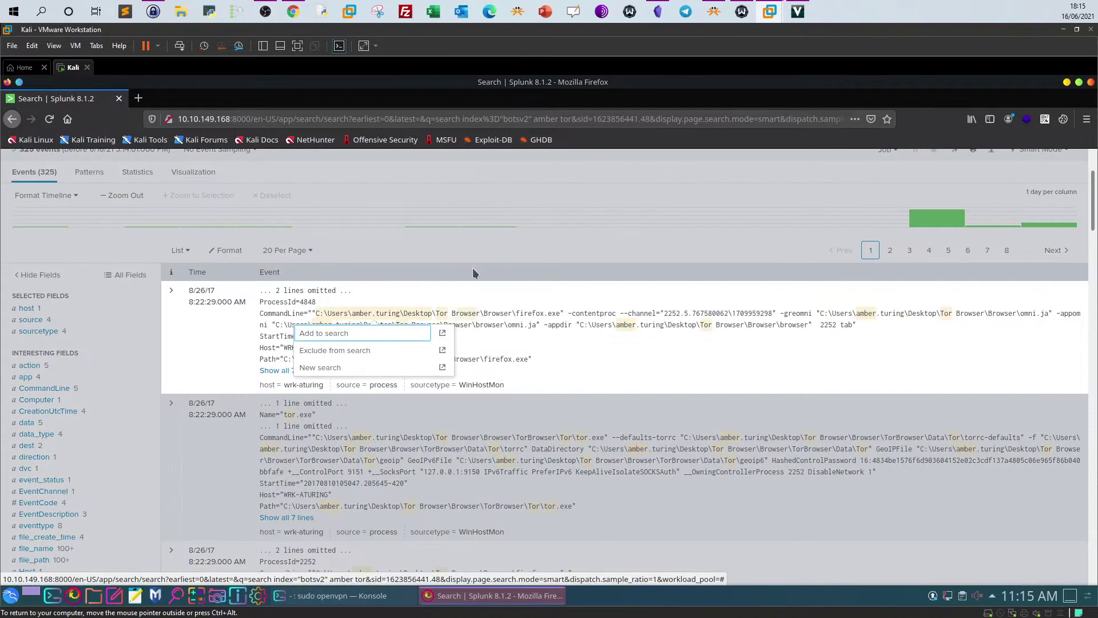
pyautogui.click(475, 261)
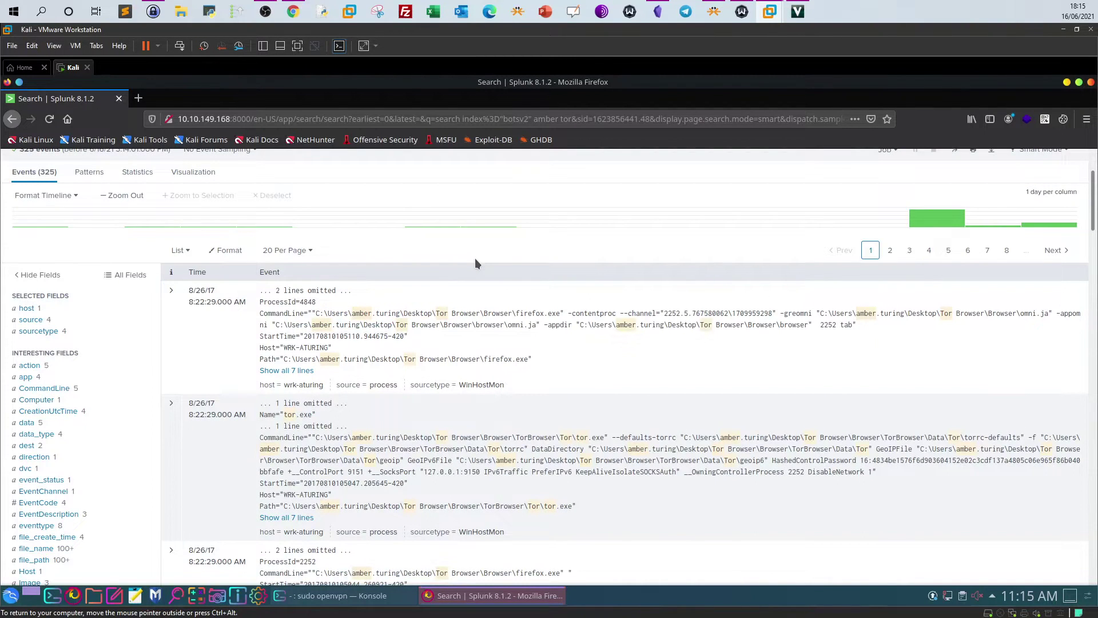
# Filter the search to XmlWinEventLog:Microsoft-Windows-Sysmon/Operational, leaving 138 events.
pyautogui.scroll(-3, 142, 329)
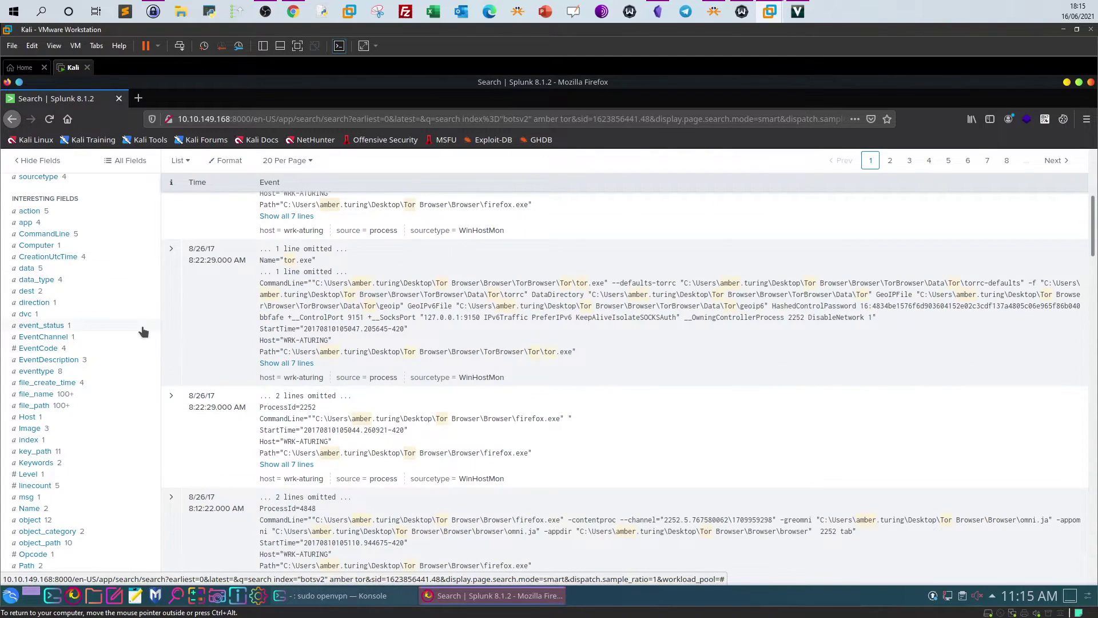
pyautogui.scroll(-2, 143, 331)
pyautogui.scroll(5, 142, 329)
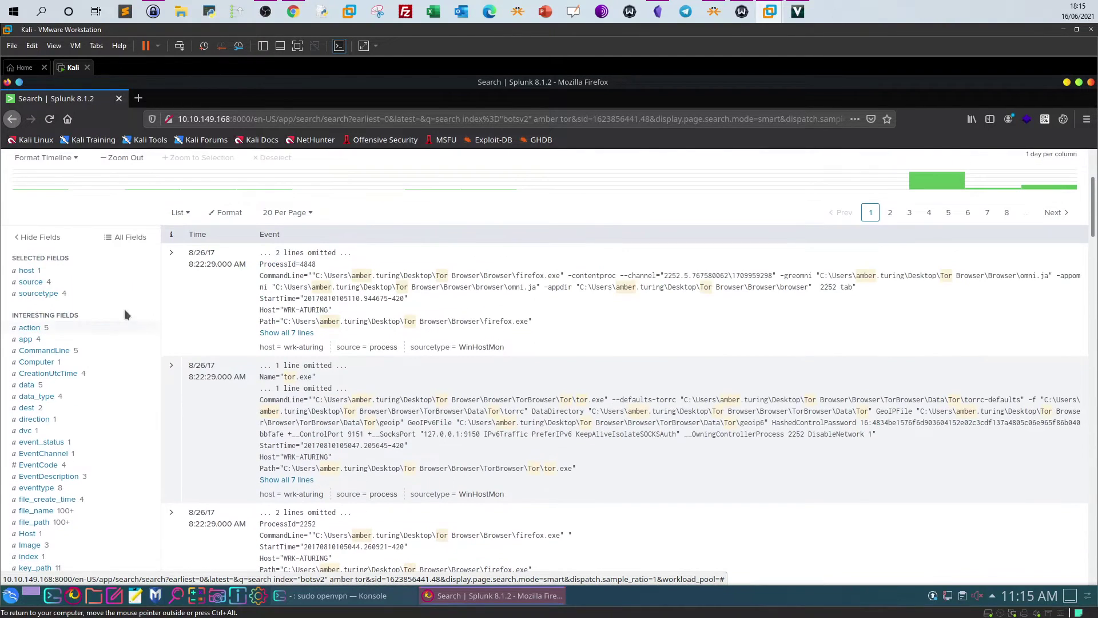
pyautogui.click(22, 293)
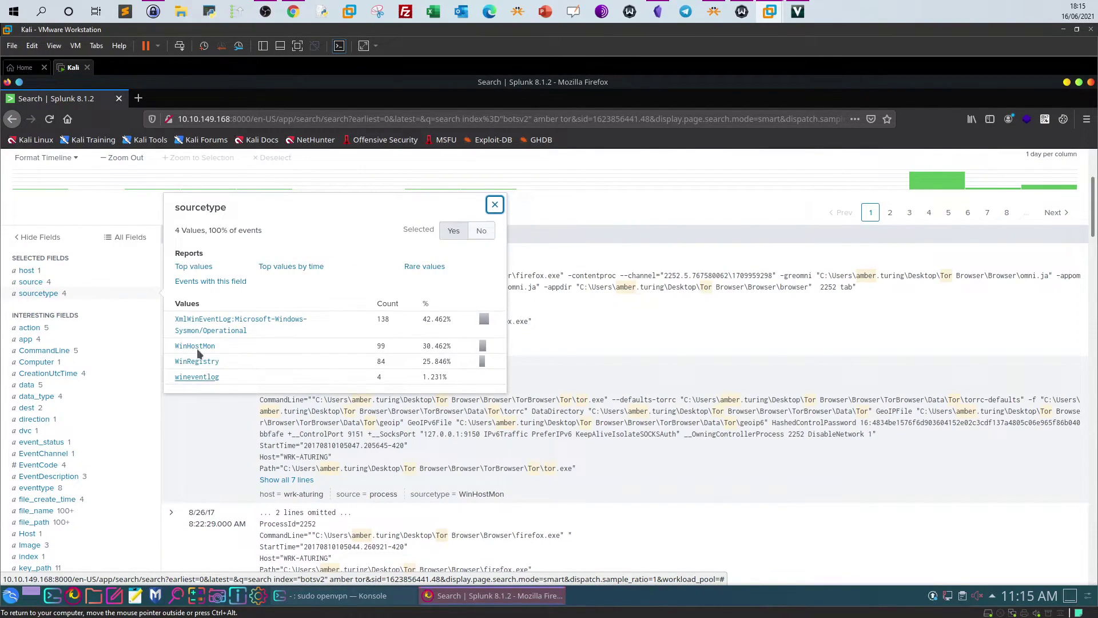
pyautogui.click(197, 325)
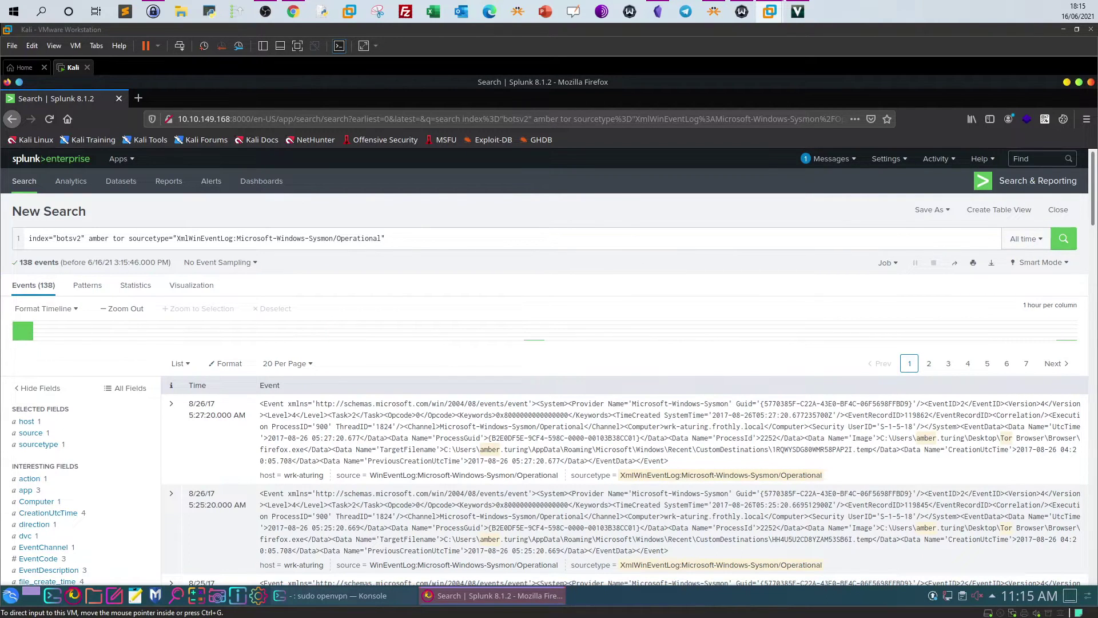
# Show the Image field values, revealing torbrowser-install-7.0.4_en-US.exe in 124 events.
pyautogui.scroll(-5, 40, 429)
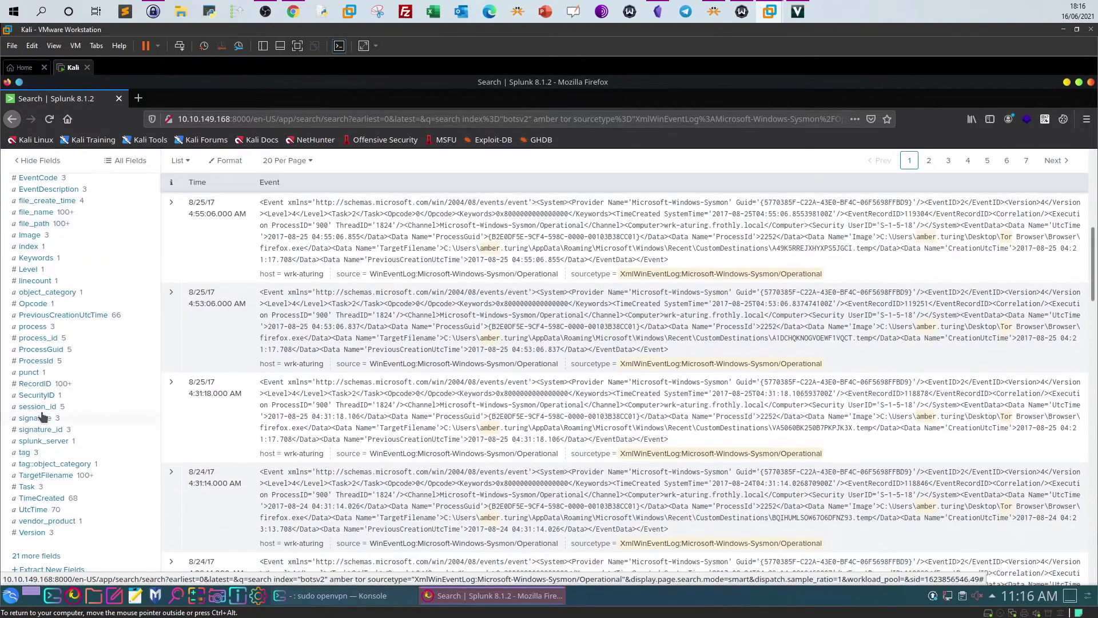
pyautogui.scroll(1, 46, 417)
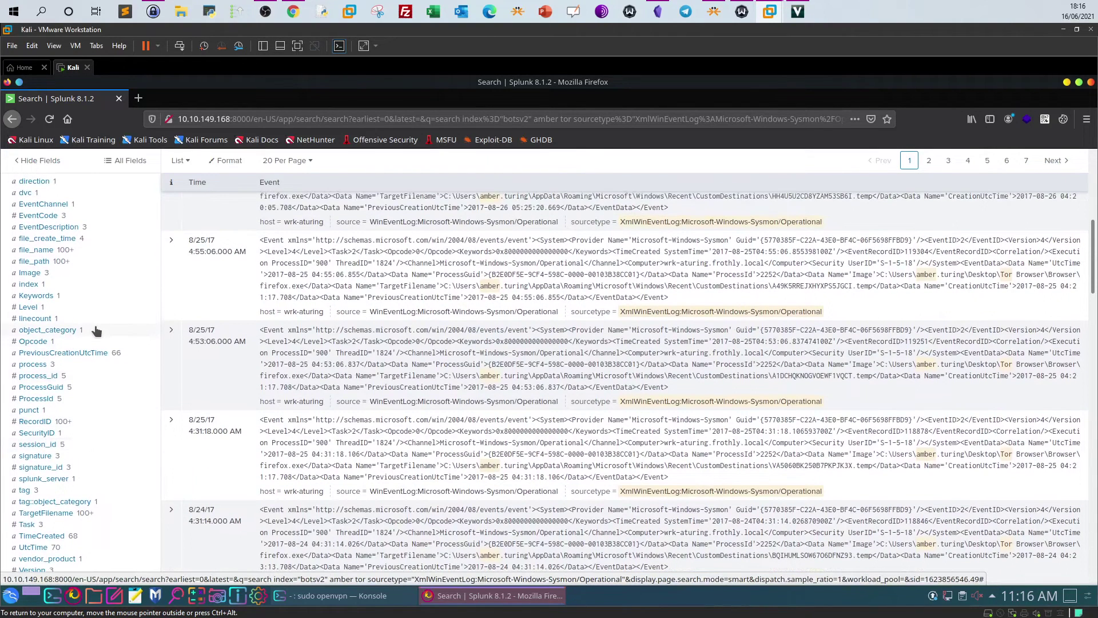
pyautogui.click(29, 273)
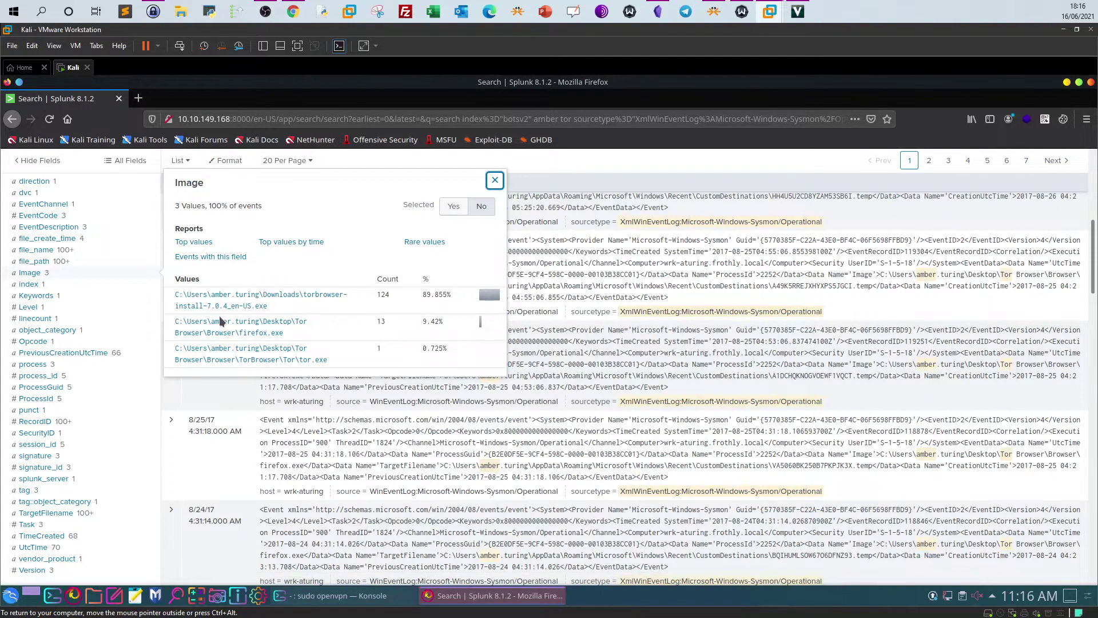
pyautogui.click(293, 12)
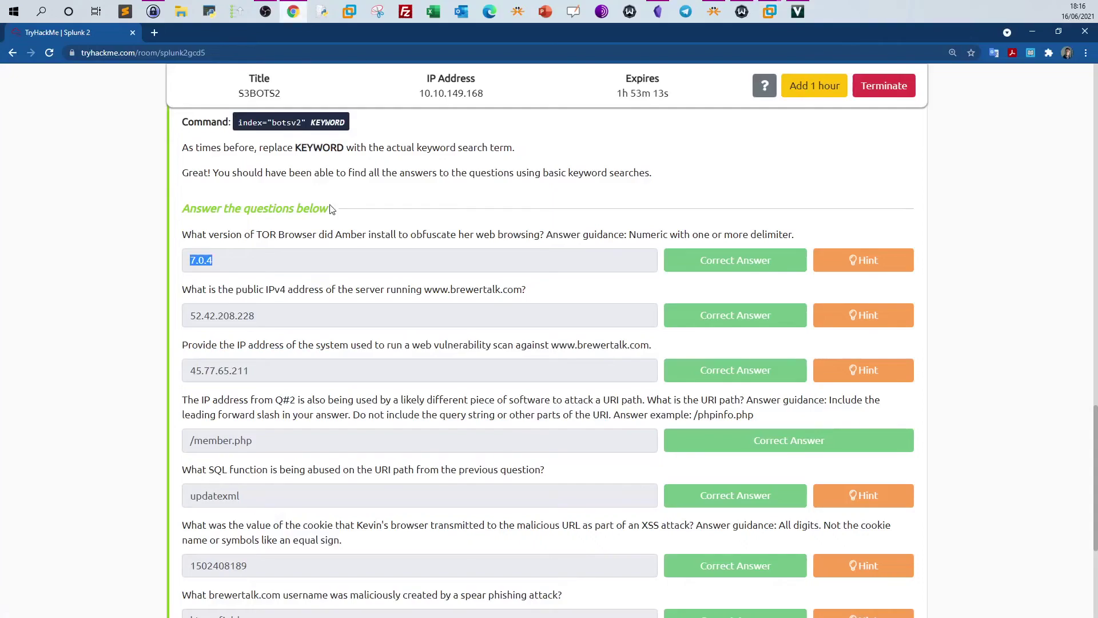
# Copy brewertalk.com from the public IPv4 question and return to the Kali Splunk window.
pyautogui.click(244, 259)
pyautogui.moveTo(450, 289); pyautogui.dragTo(521, 289)
pyautogui.rightClick(513, 288)
pyautogui.click(471, 290)
pyautogui.rightClick(499, 288)
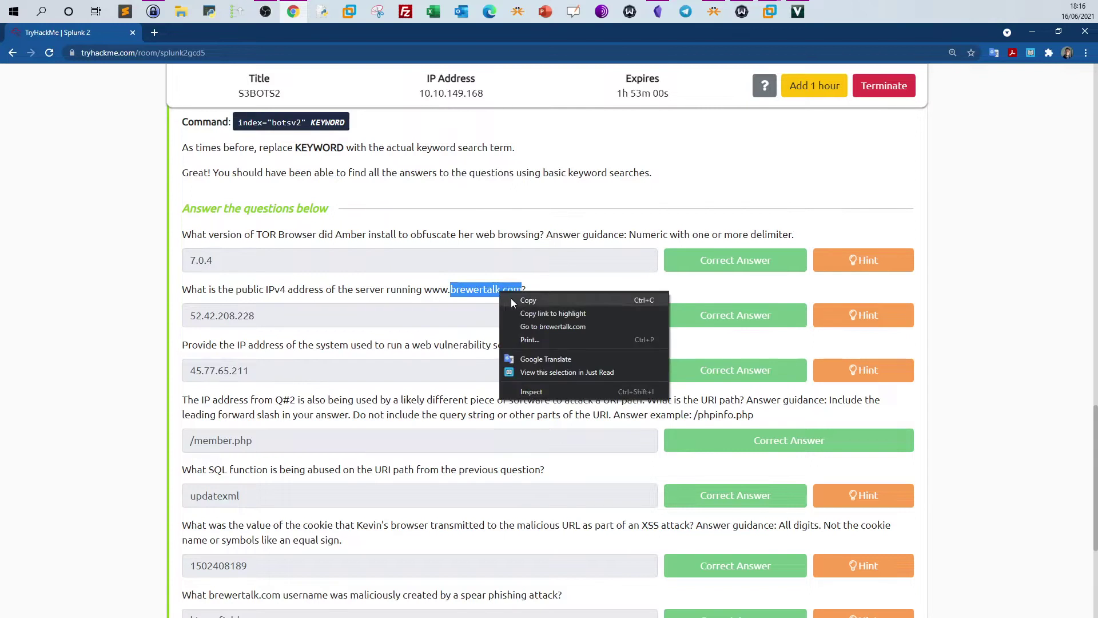
pyautogui.click(515, 295)
pyautogui.moveTo(770, 12)
pyautogui.click(815, 76)
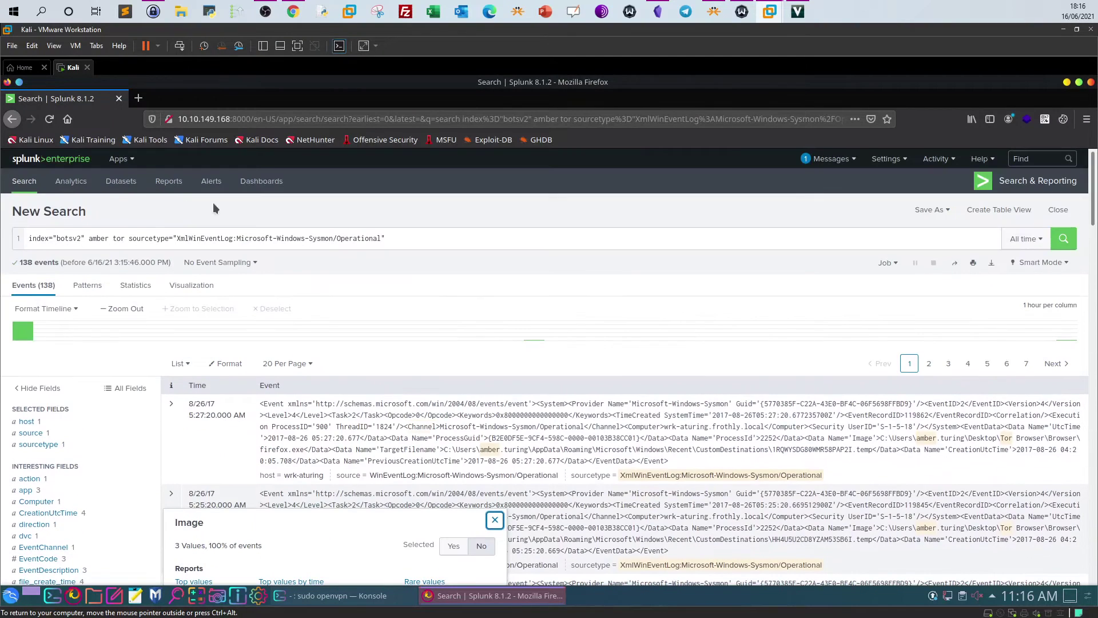
# Replace the search terms after index="botsv2" with brewertalk.com and run the search.
pyautogui.click(495, 519)
pyautogui.moveTo(89, 238); pyautogui.dragTo(463, 241)
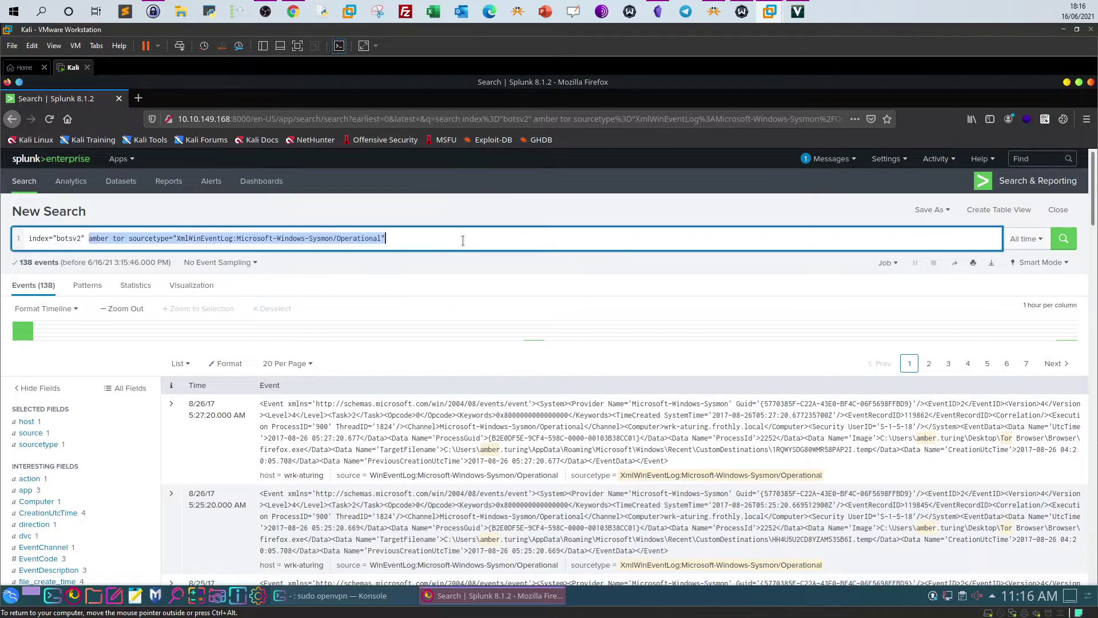
pyautogui.press('BackSpace')
pyautogui.hotkey('ctrl', 'v')
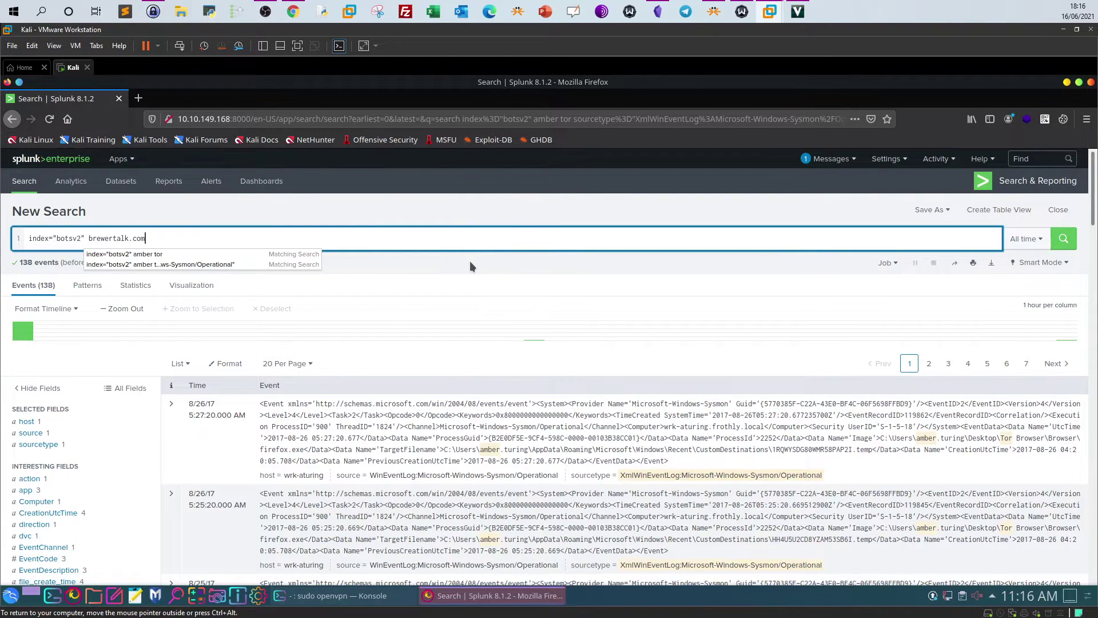
pyautogui.click(1064, 243)
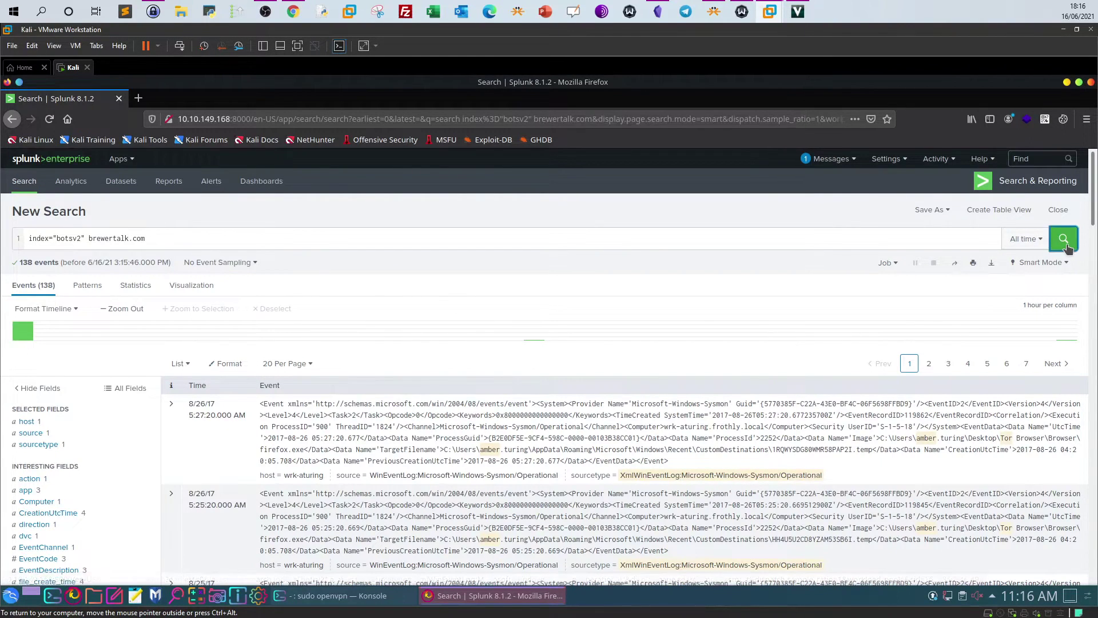
pyautogui.click(1065, 245)
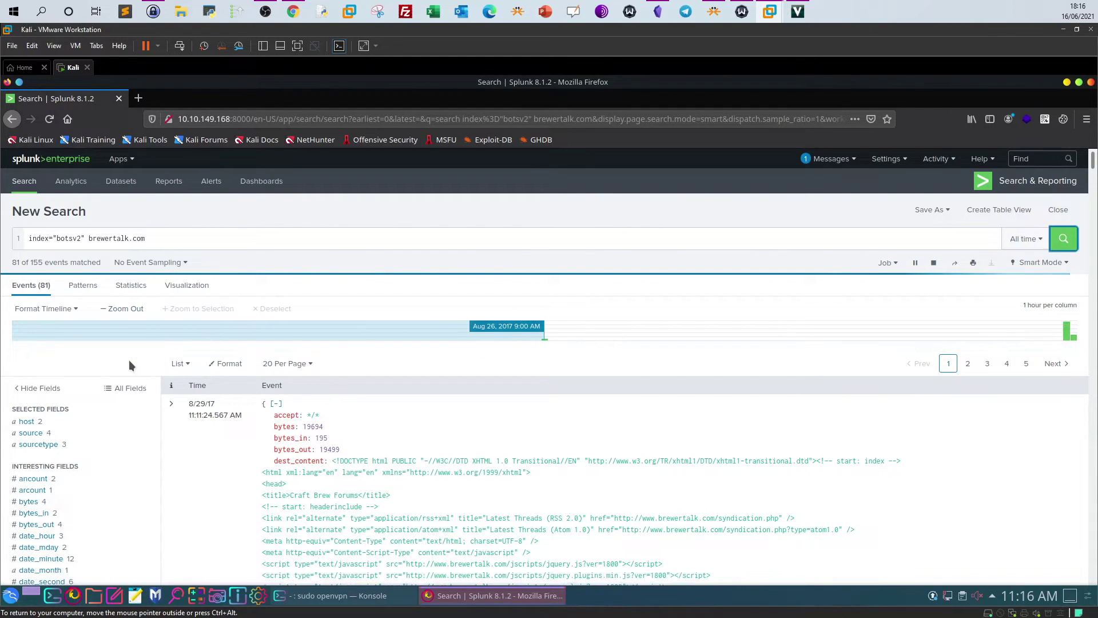
# Show the dest_ip breakdown: 172.31.0.2 (148), 172.31.4.249 (77), 52.42.208.228 (74).
pyautogui.scroll(-3, 129, 359)
pyautogui.scroll(-4, 129, 362)
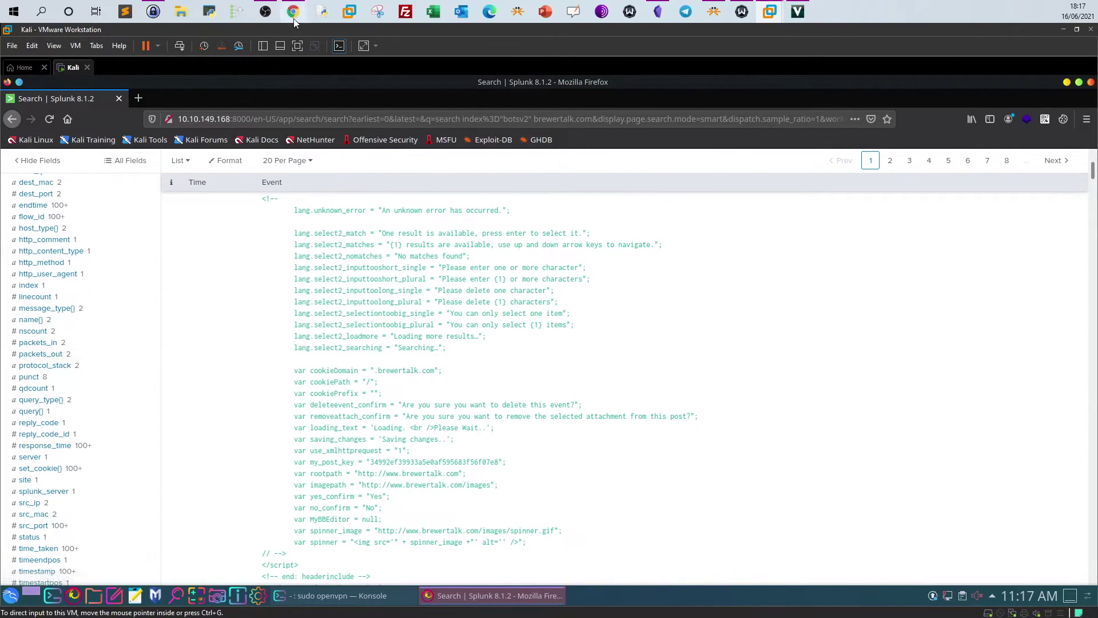
pyautogui.click(293, 12)
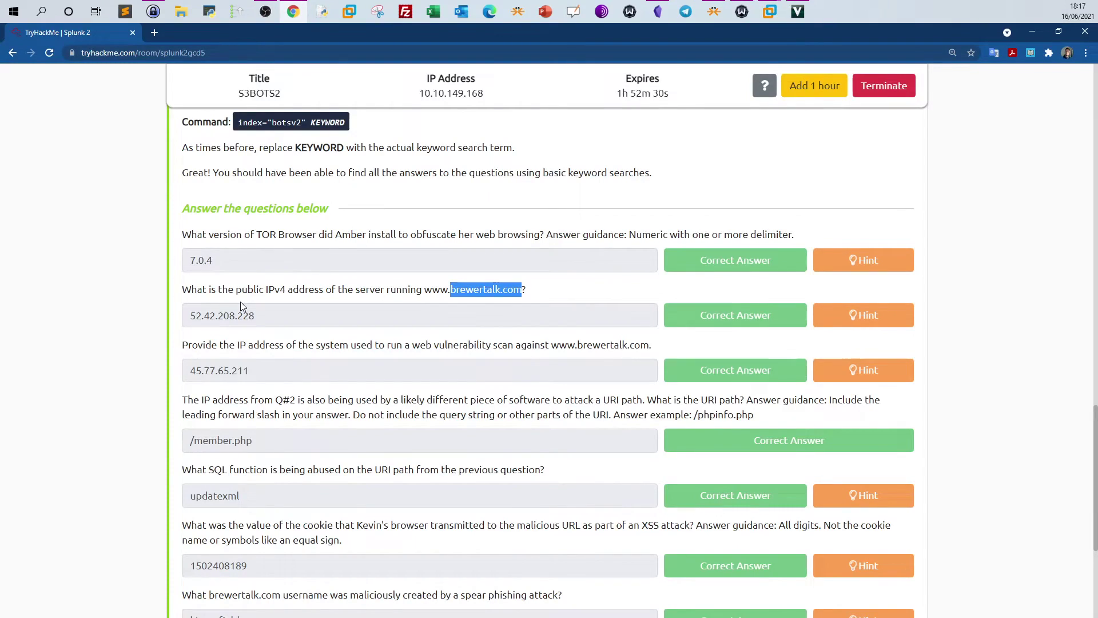
pyautogui.click(770, 12)
pyautogui.click(801, 46)
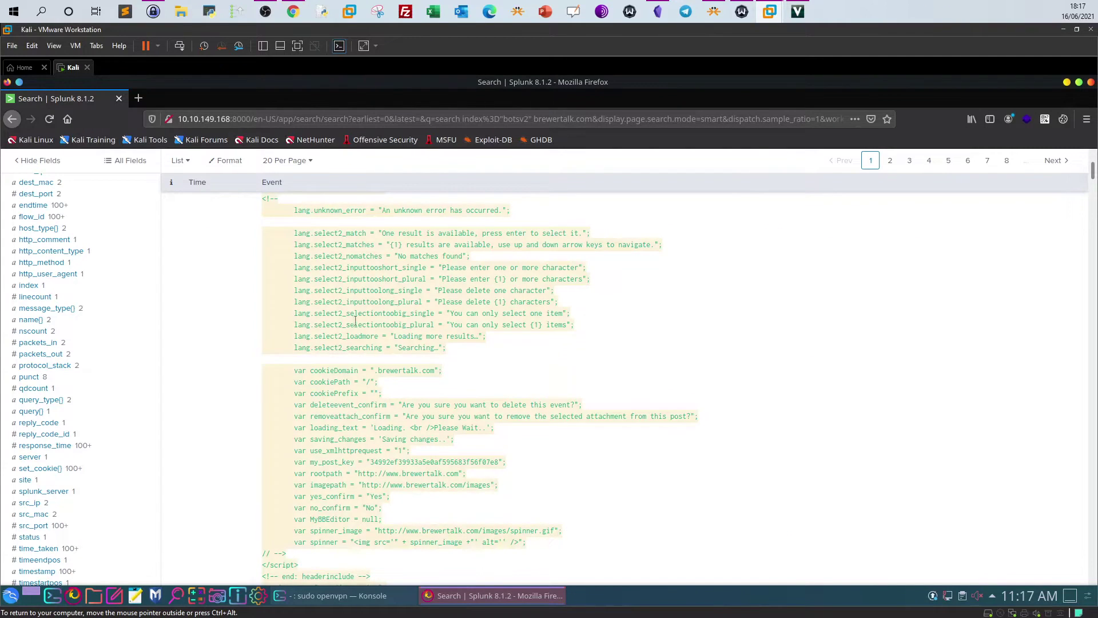
pyautogui.scroll(1, 169, 292)
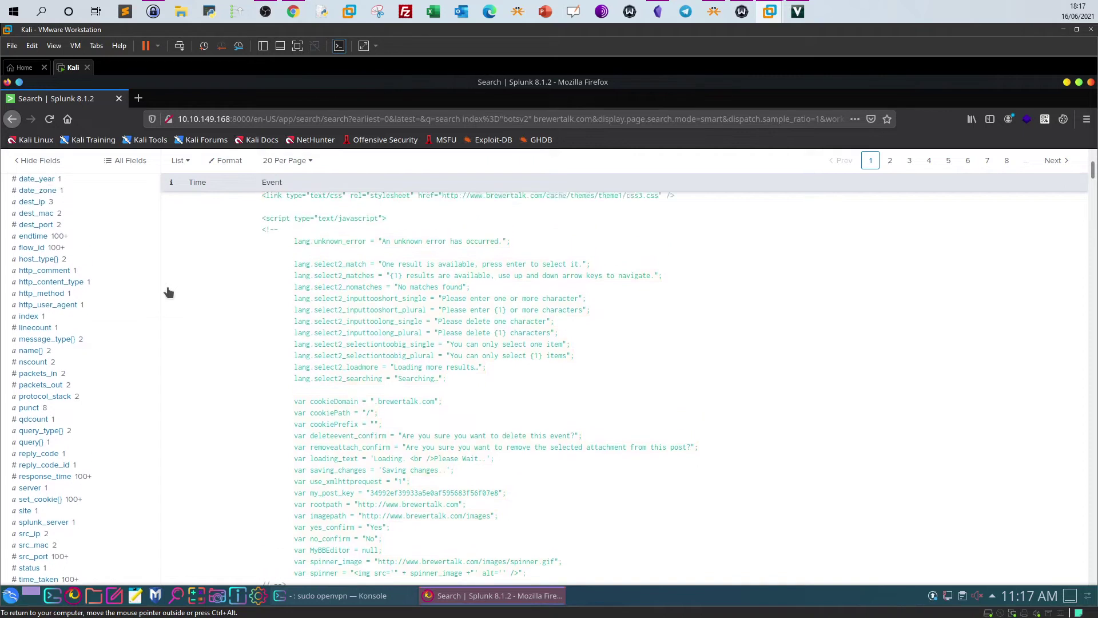
pyautogui.scroll(2, 169, 293)
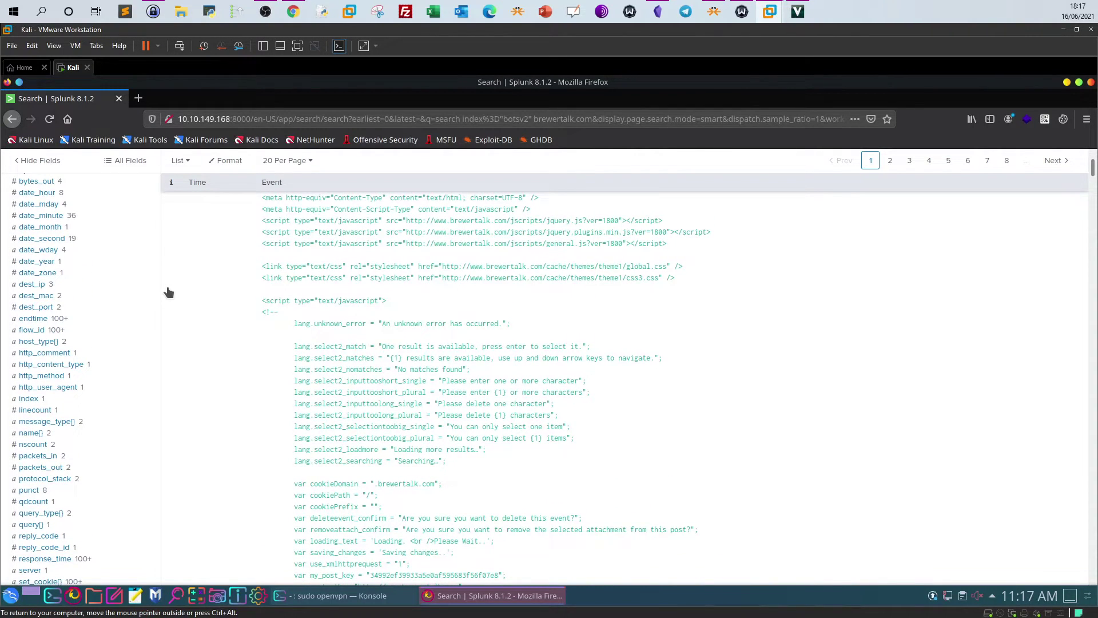
pyautogui.click(37, 284)
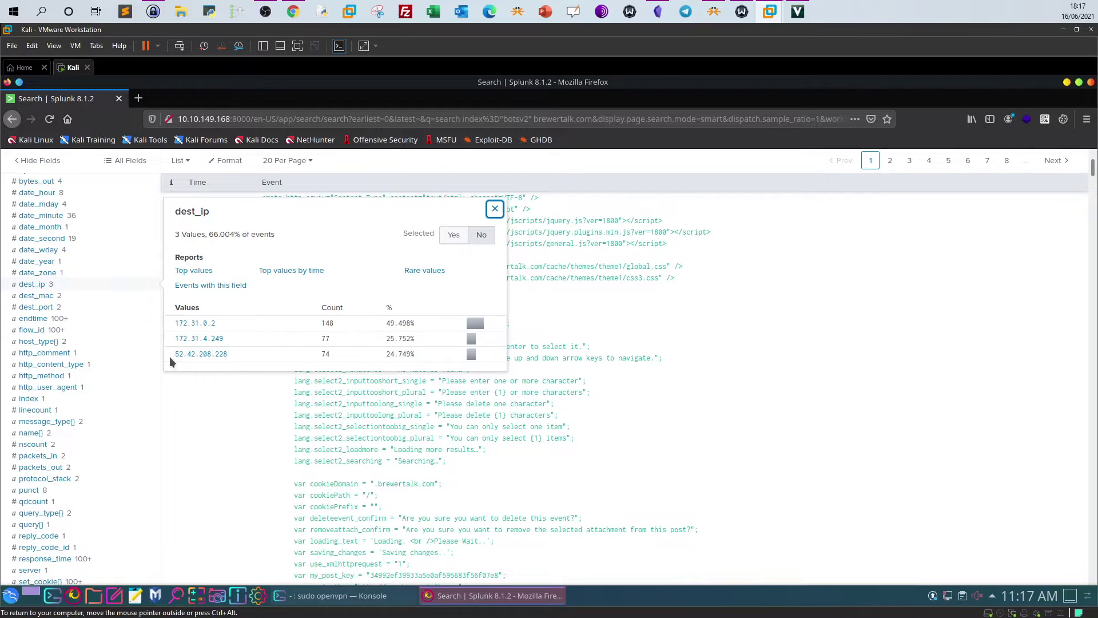
# Select 52.42.208.228 in the dest_ip breakdown and compare it with the TryHackMe IPv4 answer.
pyautogui.moveTo(169, 355); pyautogui.dragTo(218, 355)
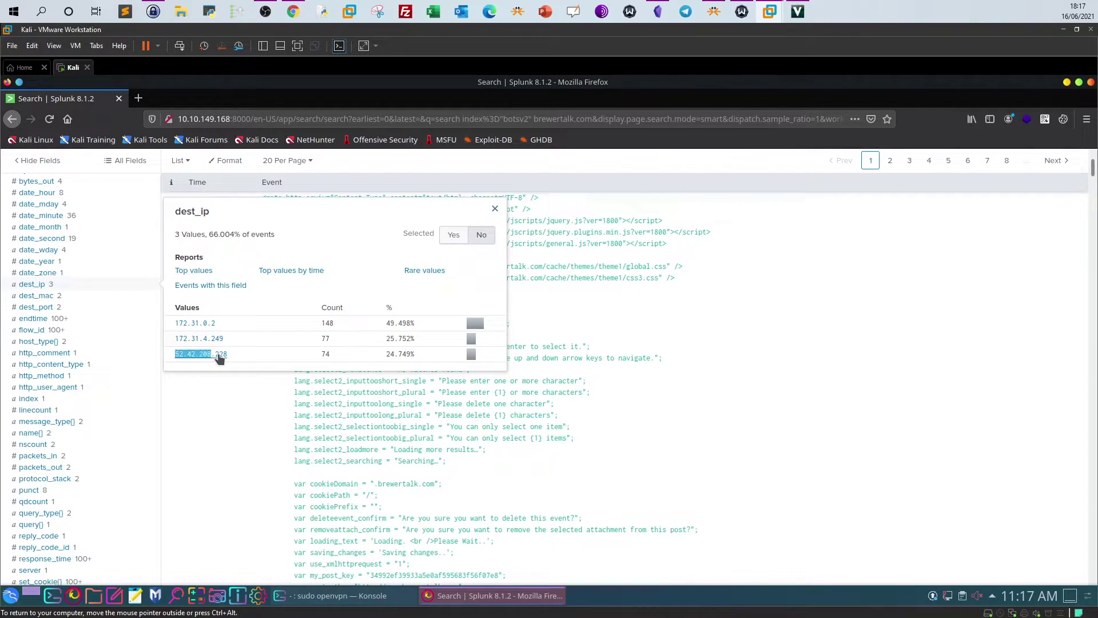
pyautogui.click(293, 11)
pyautogui.moveTo(255, 327); pyautogui.dragTo(175, 321)
pyautogui.click(314, 303)
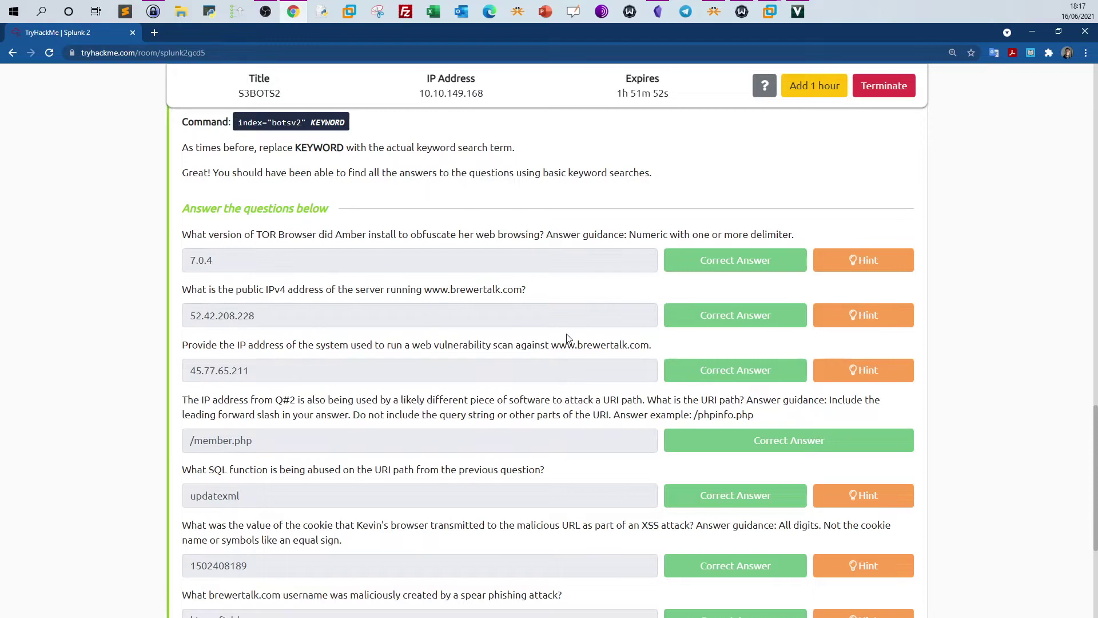
# Show src_ip top values and select the leading source 45.77.65.211 with 8,966 events.
pyautogui.moveTo(578, 344); pyautogui.dragTo(587, 345)
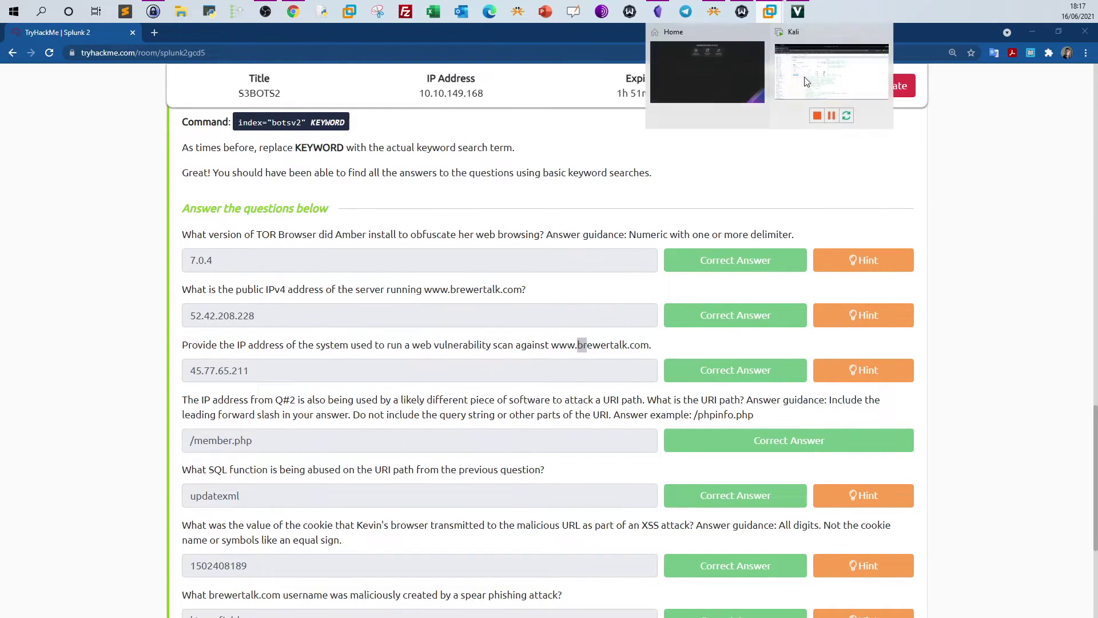
pyautogui.click(769, 10)
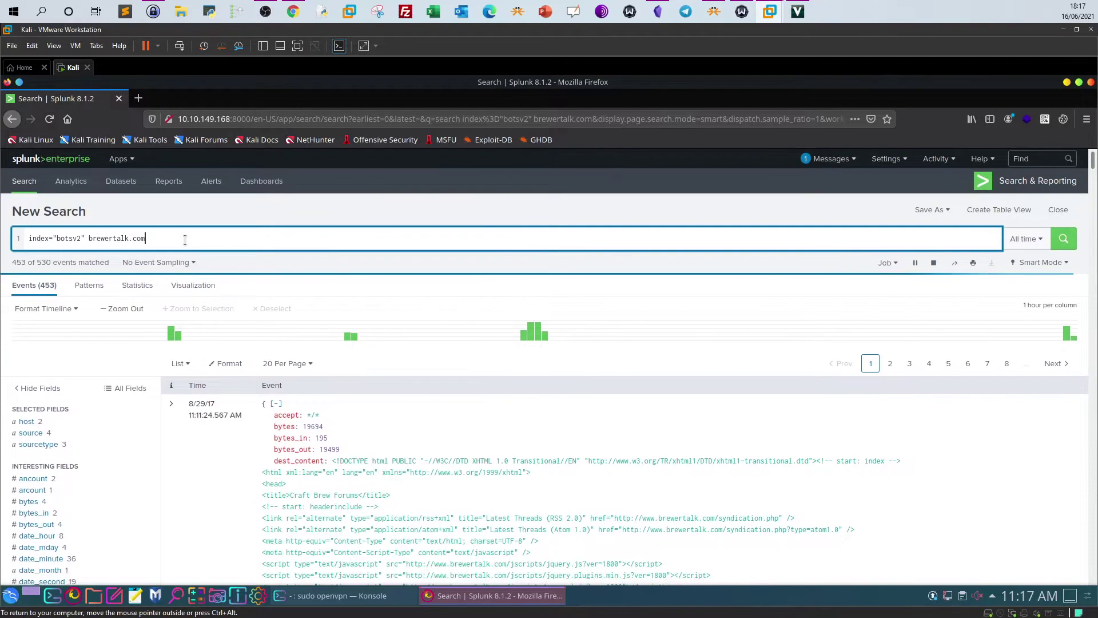
pyautogui.scroll(-12, 185, 240)
pyautogui.scroll(-3, 184, 246)
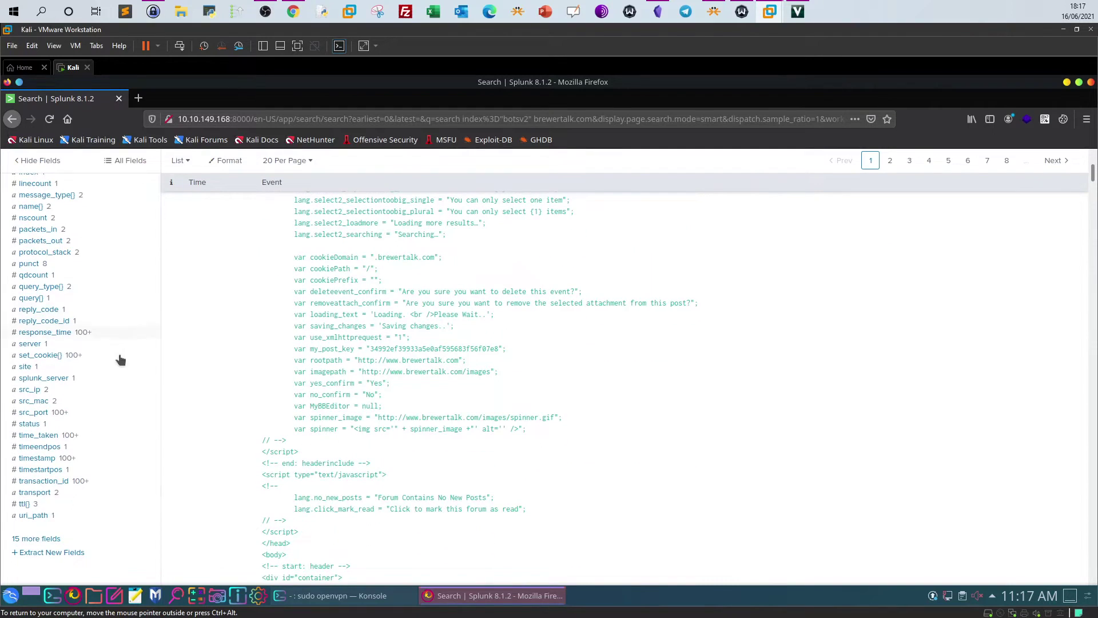
pyautogui.click(30, 390)
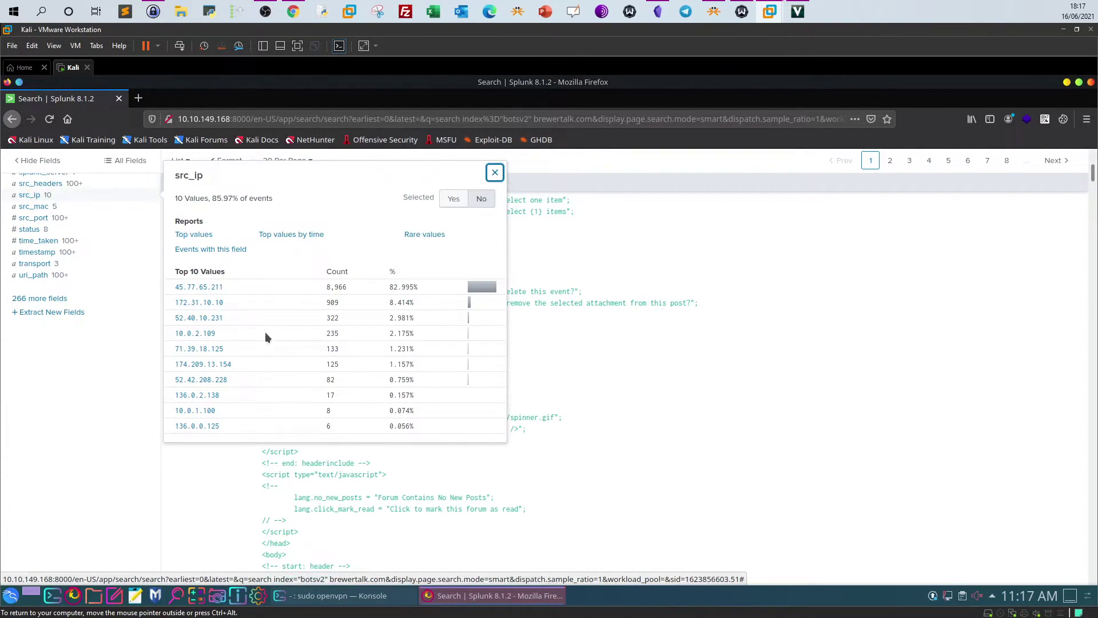
pyautogui.scroll(1, 265, 331)
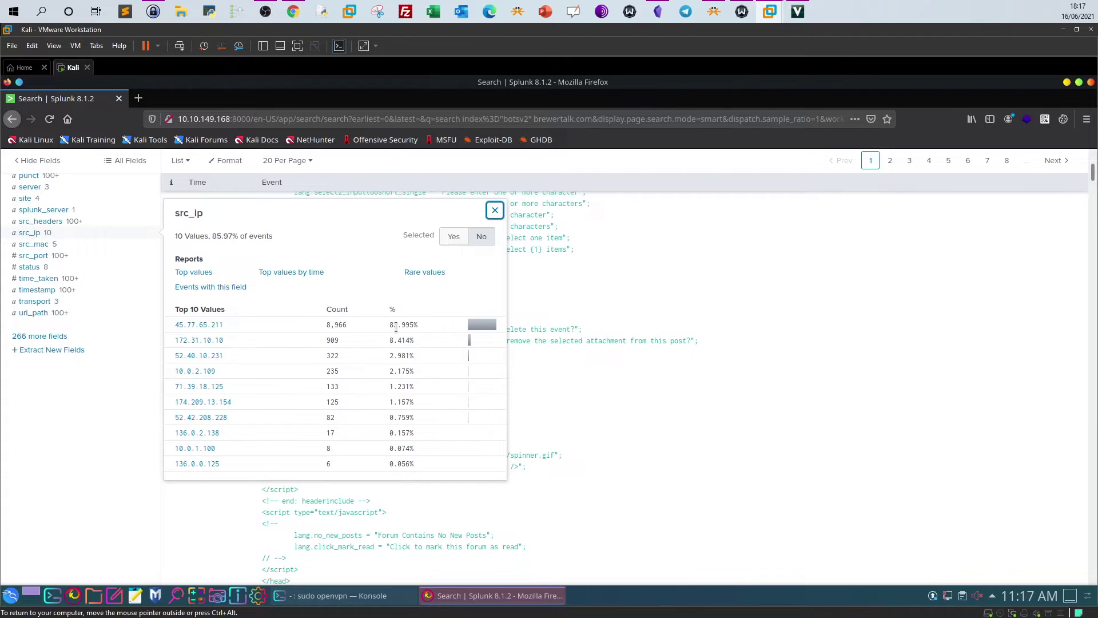
pyautogui.moveTo(172, 325); pyautogui.dragTo(228, 323)
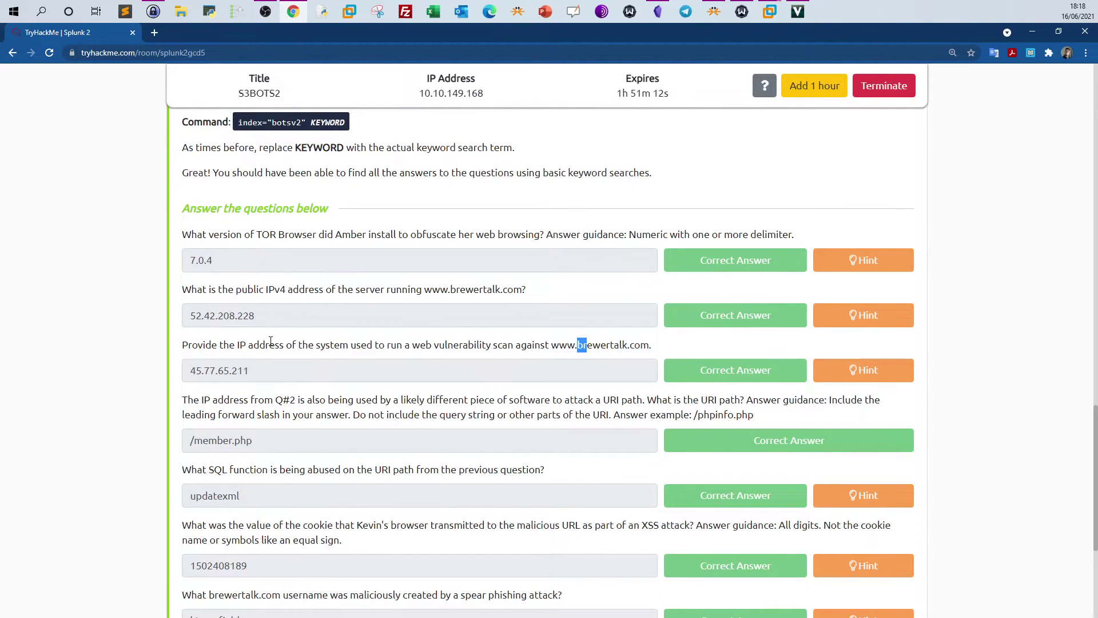
# Highlight the URI path and brewertalk scan questions while reading them.
pyautogui.click(641, 344)
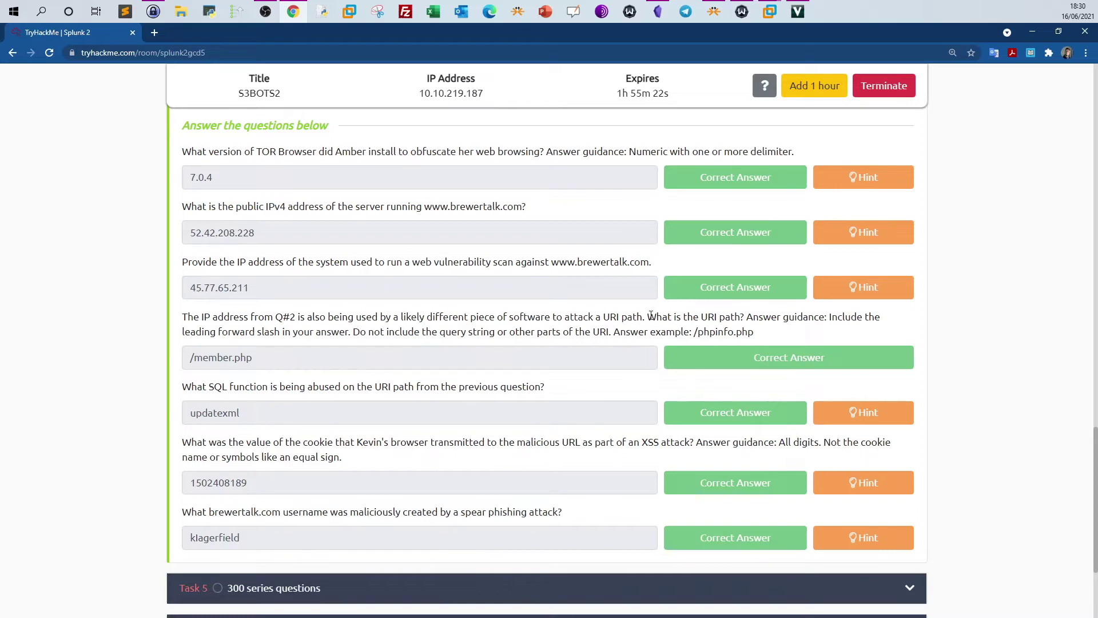
pyautogui.moveTo(651, 316); pyautogui.dragTo(736, 316)
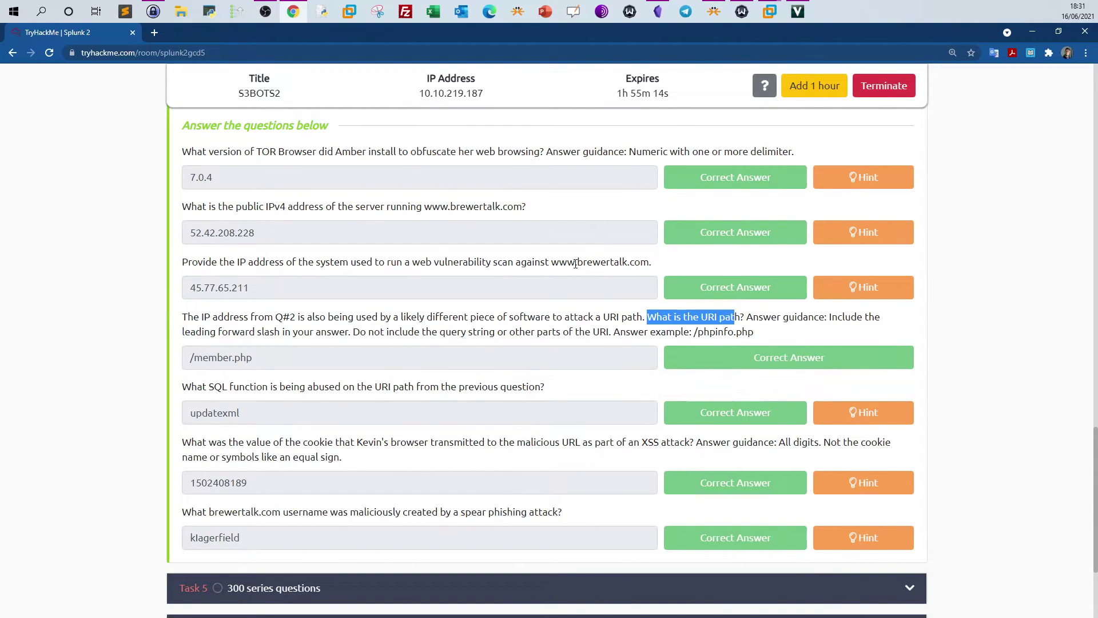
pyautogui.moveTo(577, 263); pyautogui.dragTo(630, 263)
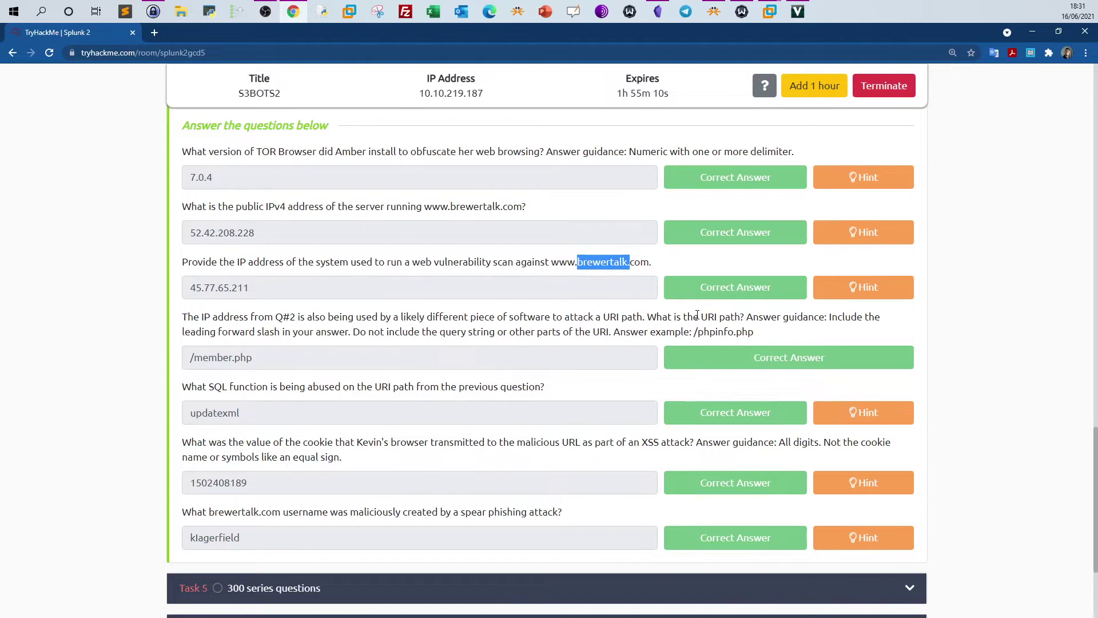
pyautogui.moveTo(698, 316); pyautogui.dragTo(725, 318)
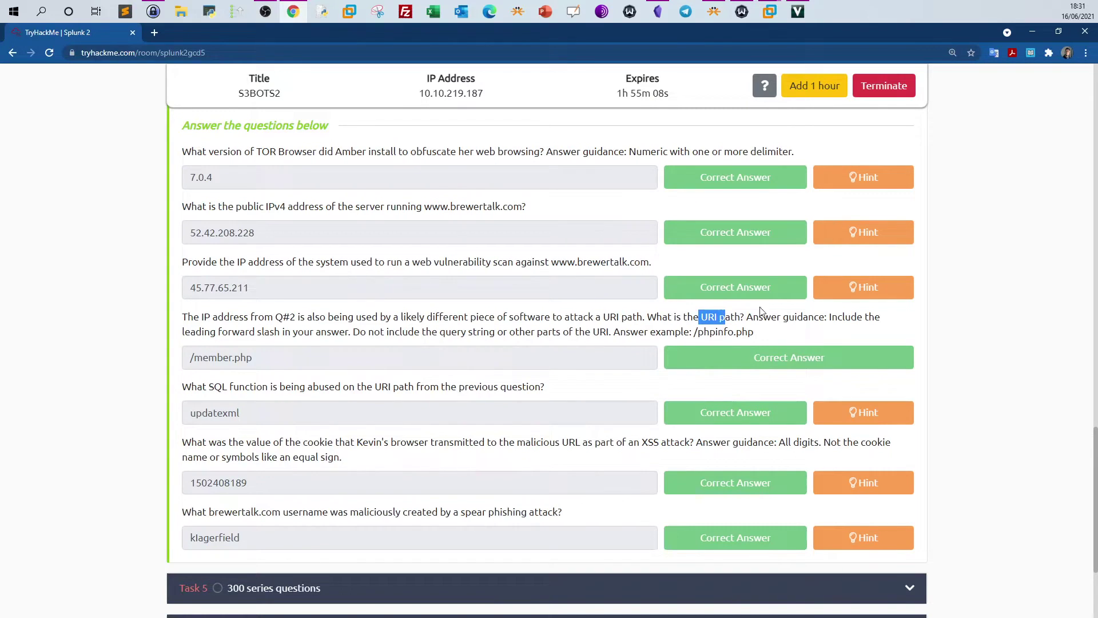
# Copy the scanner IP 45.77.65.211 from the answer box and return to the Kali VM.
pyautogui.moveTo(247, 287); pyautogui.dragTo(188, 289)
pyautogui.rightClick(204, 284)
pyautogui.click(240, 290)
pyautogui.click(764, 15)
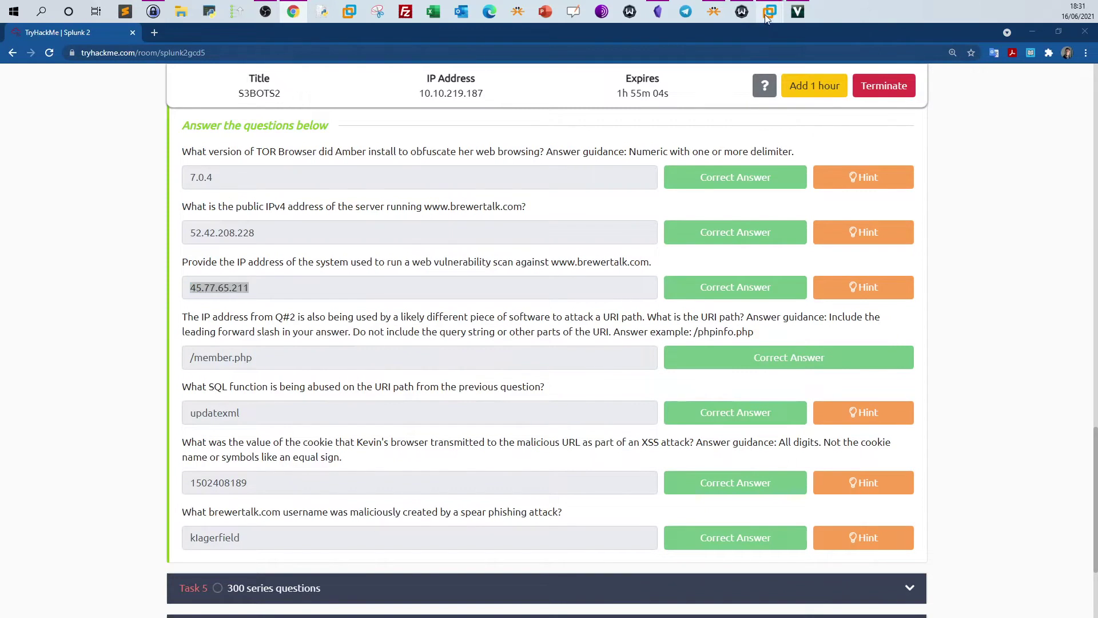
# Paste the saved src_ip search line from the notes into the Splunk search bar.
pyautogui.click(202, 239)
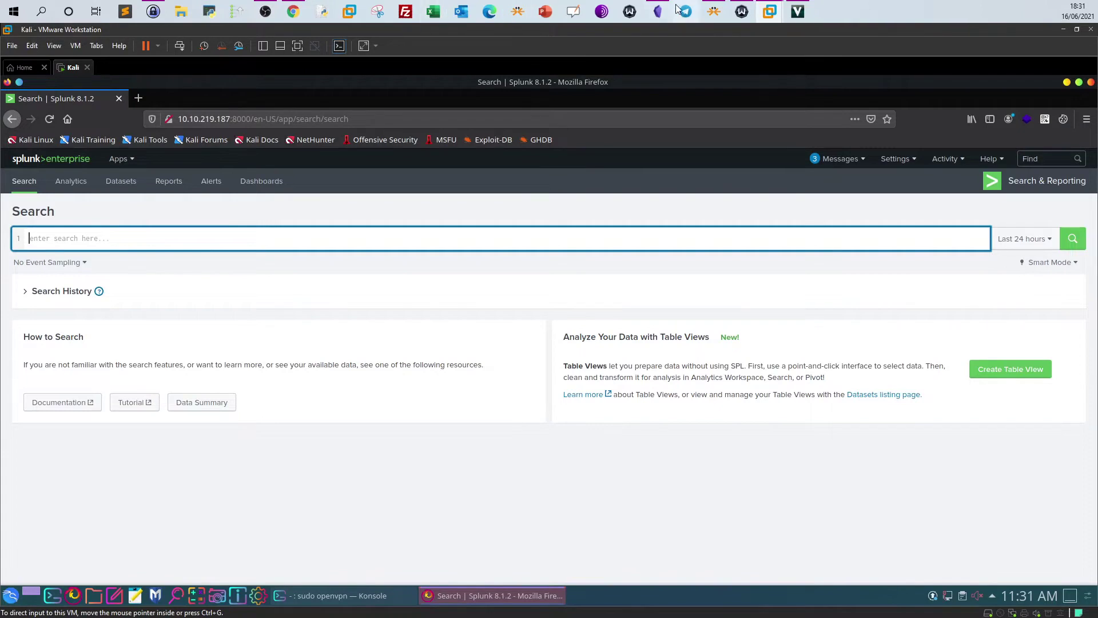
pyautogui.click(657, 11)
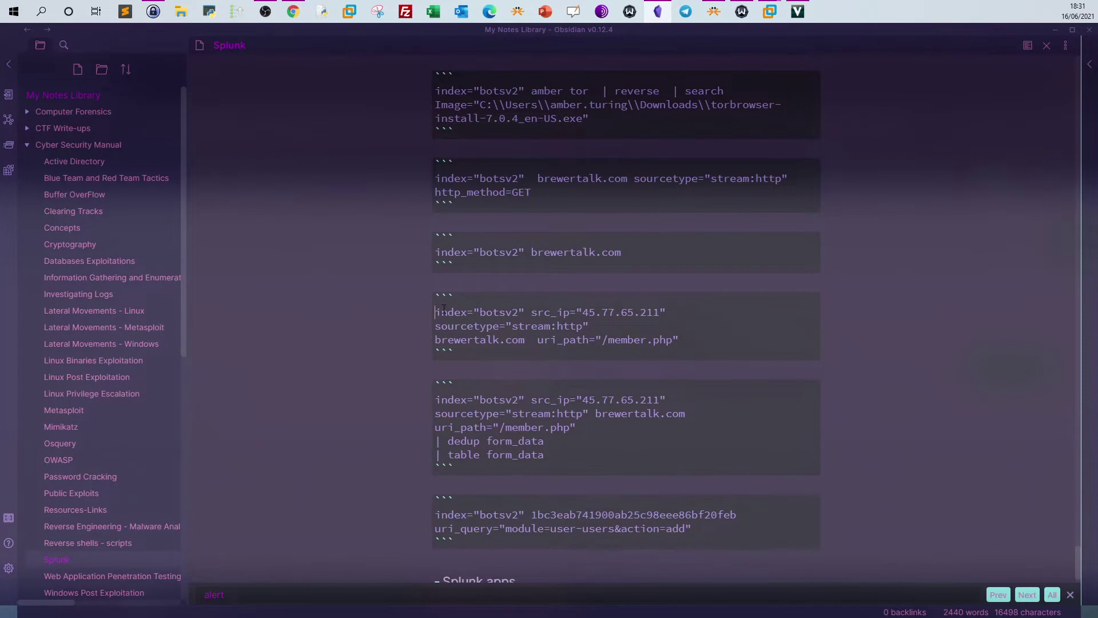
pyautogui.tripleClick(446, 313)
pyautogui.rightClick(652, 313)
pyautogui.click(675, 339)
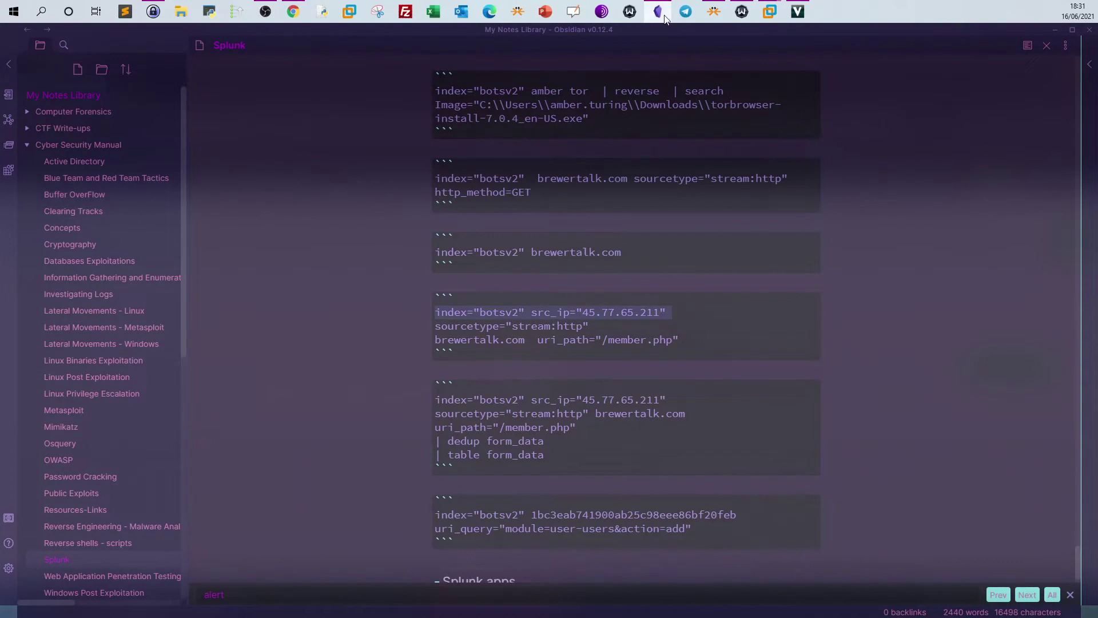
pyautogui.click(769, 10)
pyautogui.hotkey('ctrl', 'v')
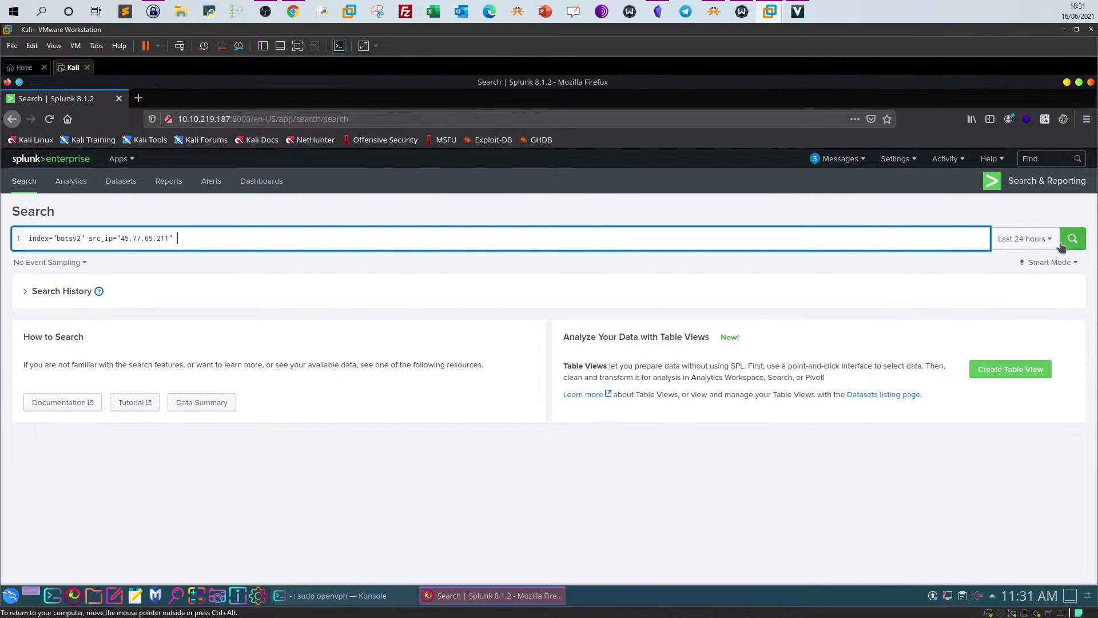
# Run the src_ip="45.77.65.211" search over All time, which finds no events.
pyautogui.click(1072, 238)
pyautogui.click(1023, 238)
pyautogui.click(990, 302)
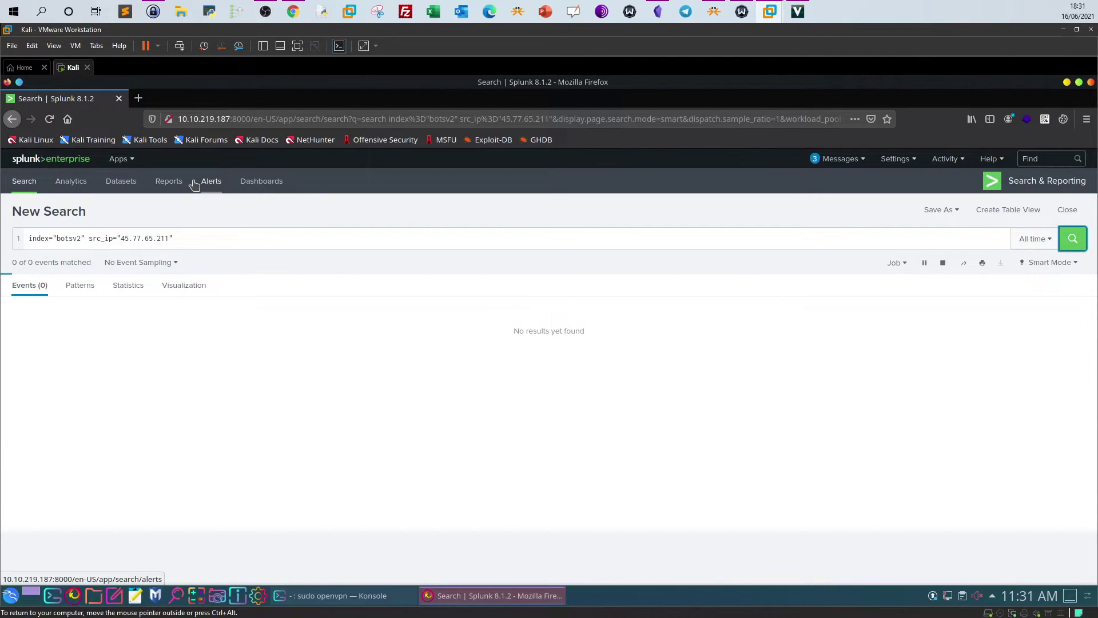
pyautogui.click(1072, 238)
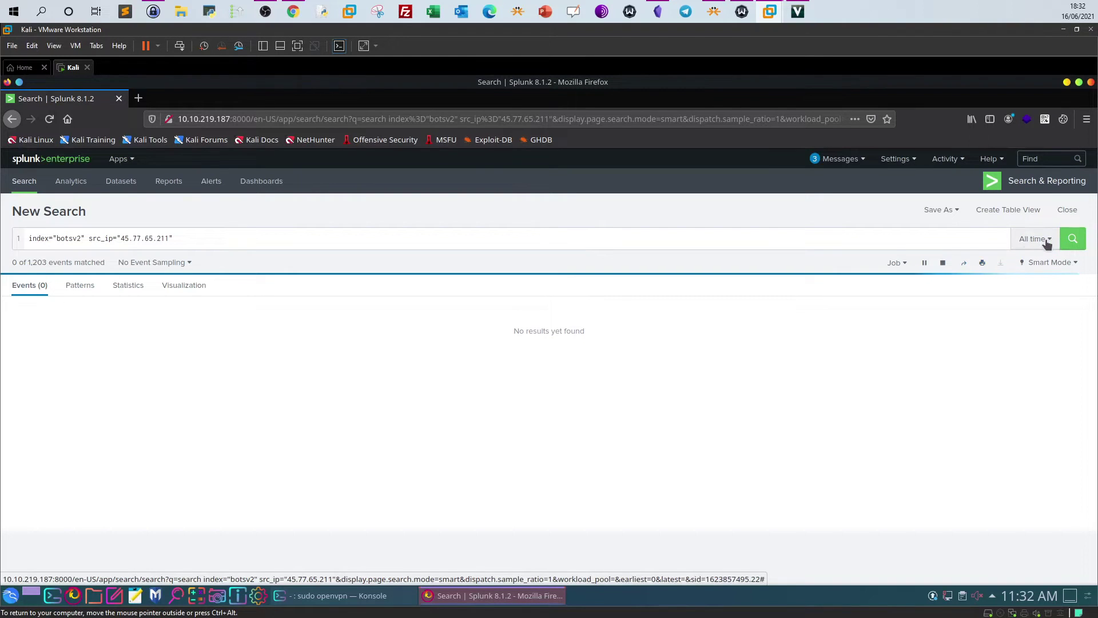
pyautogui.click(954, 240)
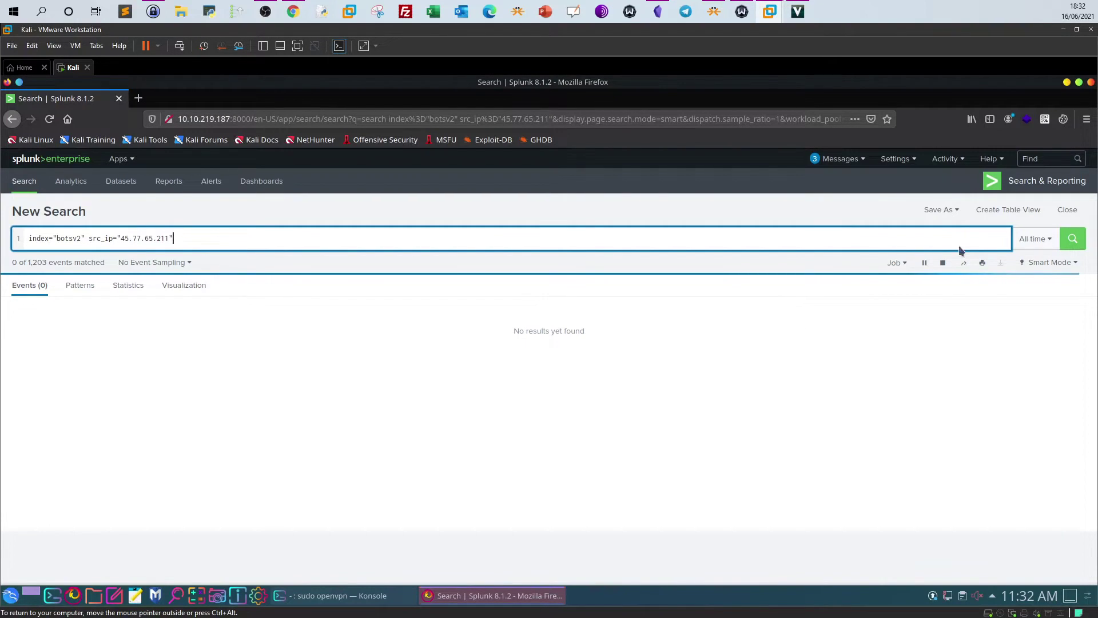
pyautogui.click(1073, 238)
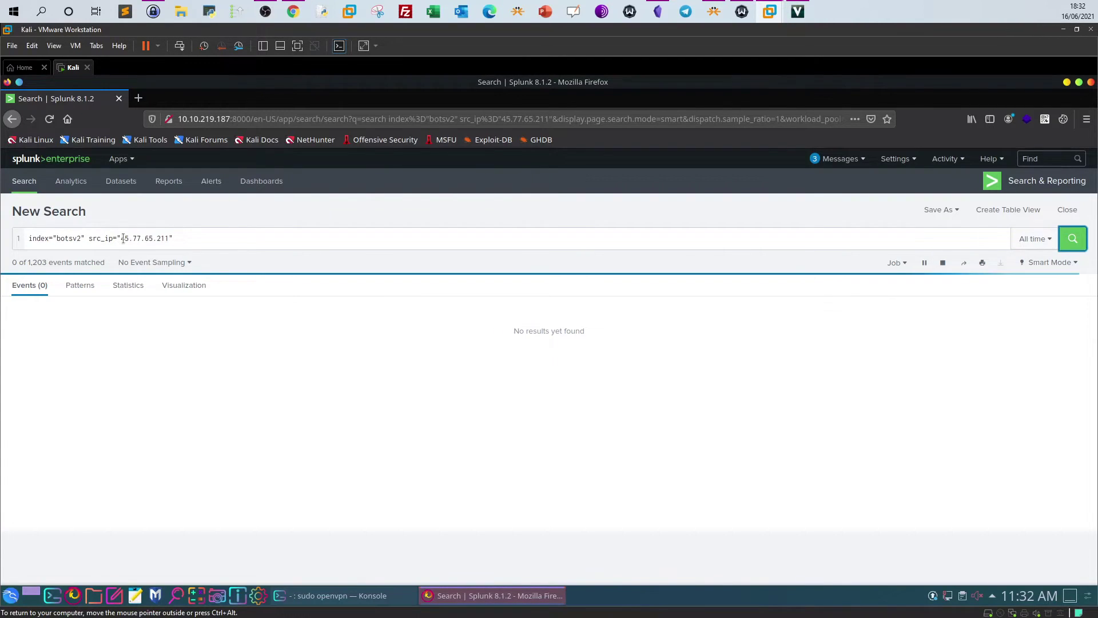
pyautogui.moveTo(122, 238); pyautogui.dragTo(88, 238)
# Drop the src_ip= qualifier and search botsv2 for 45.77.65.211 anywhere in the events.
pyautogui.press('BackSpace')
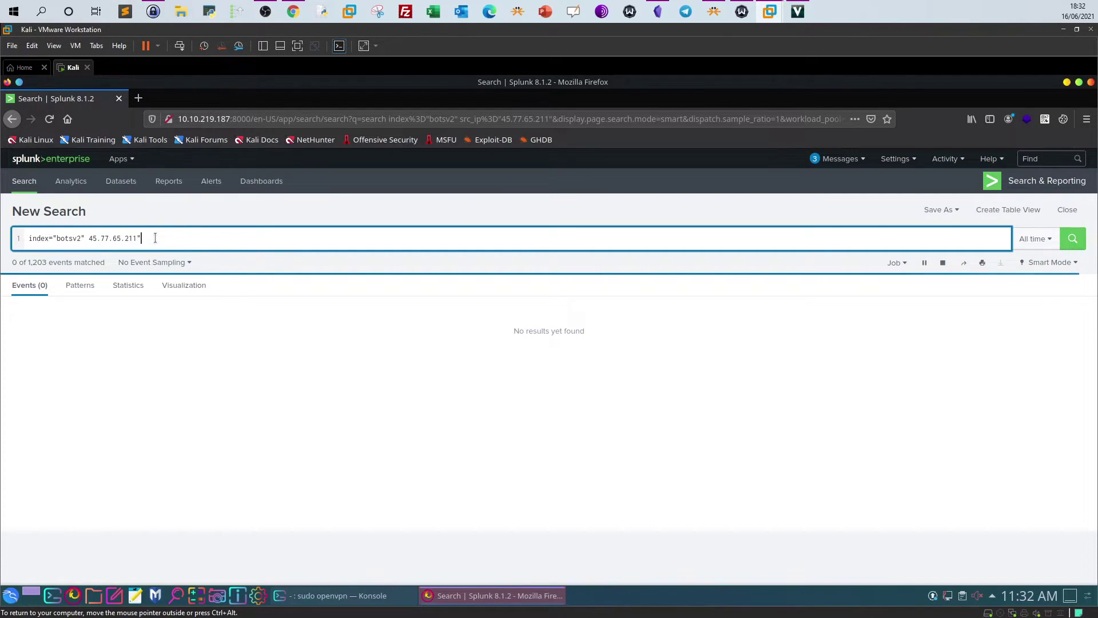
pyautogui.press('Return')
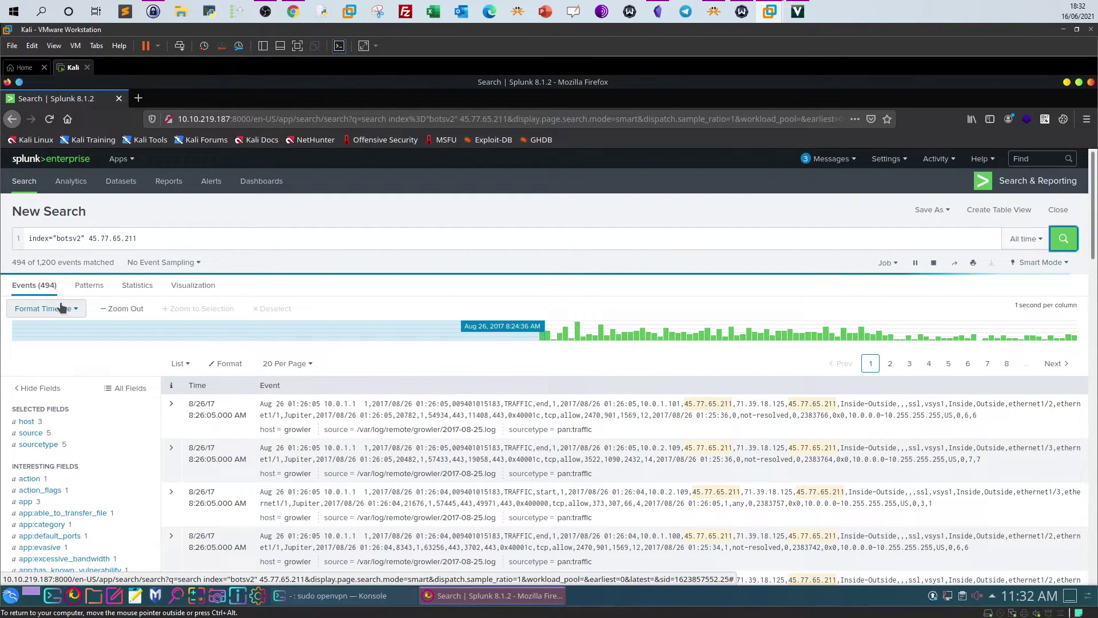
pyautogui.moveTo(89, 239); pyautogui.dragTo(138, 239)
# Filter the results to sourcetype pan:traffic, leaving 31,853 firewall events.
pyautogui.scroll(-3, 115, 357)
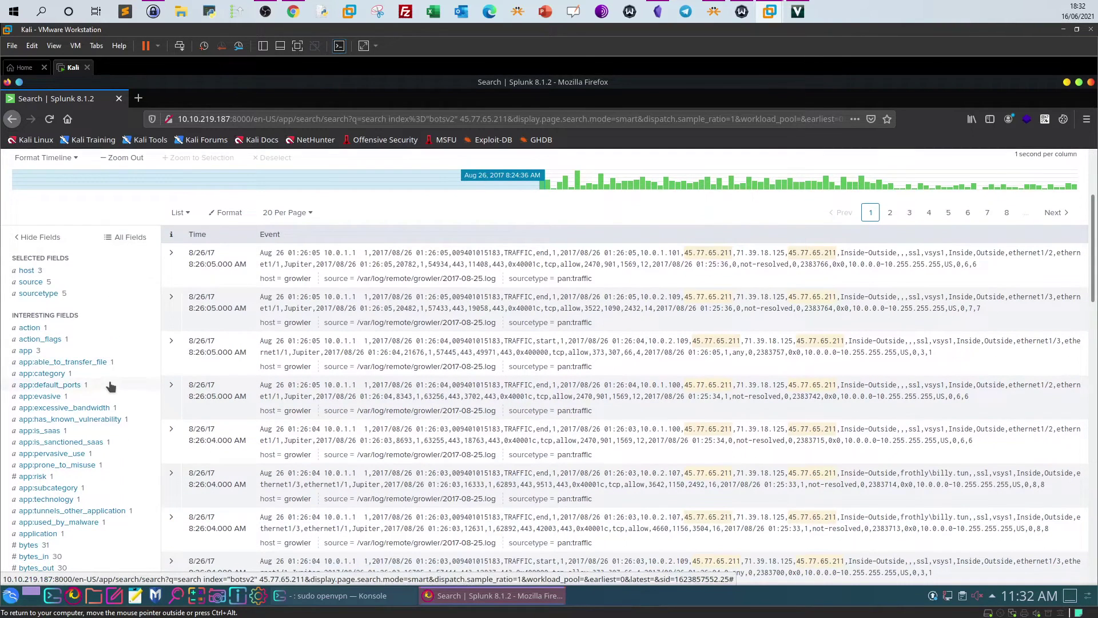
pyautogui.click(39, 293)
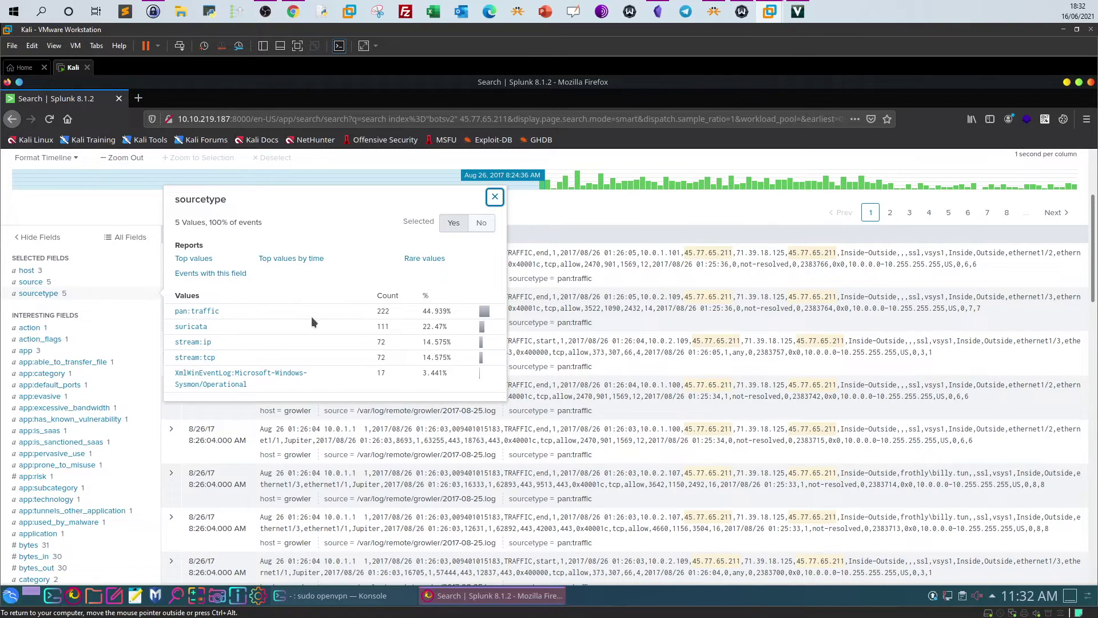
pyautogui.click(189, 312)
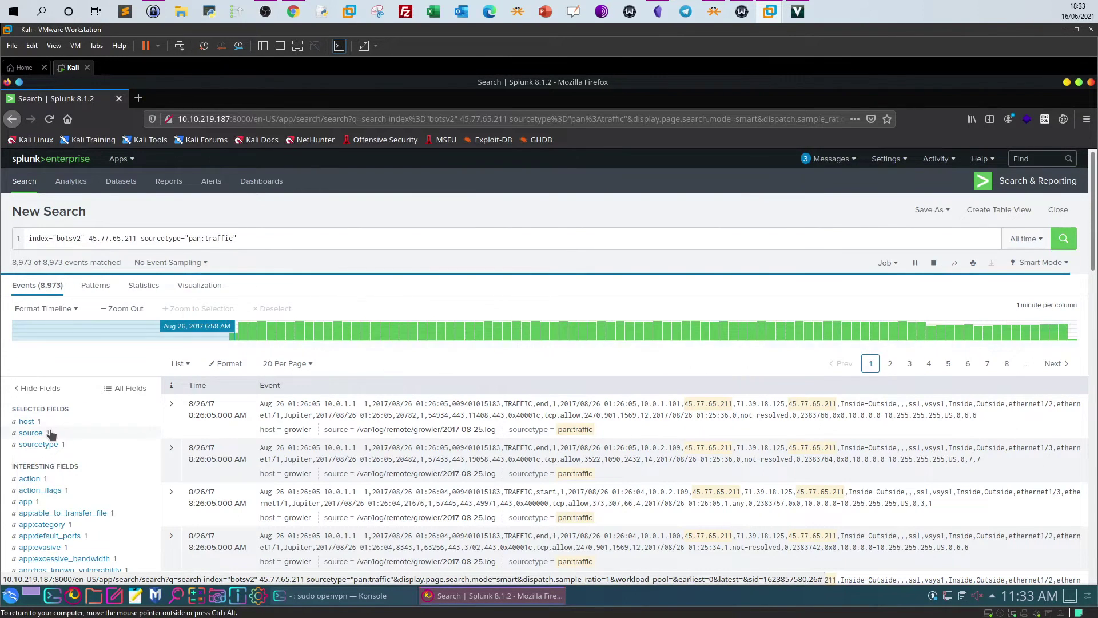
pyautogui.scroll(-10, 51, 435)
pyautogui.scroll(-10, 51, 435)
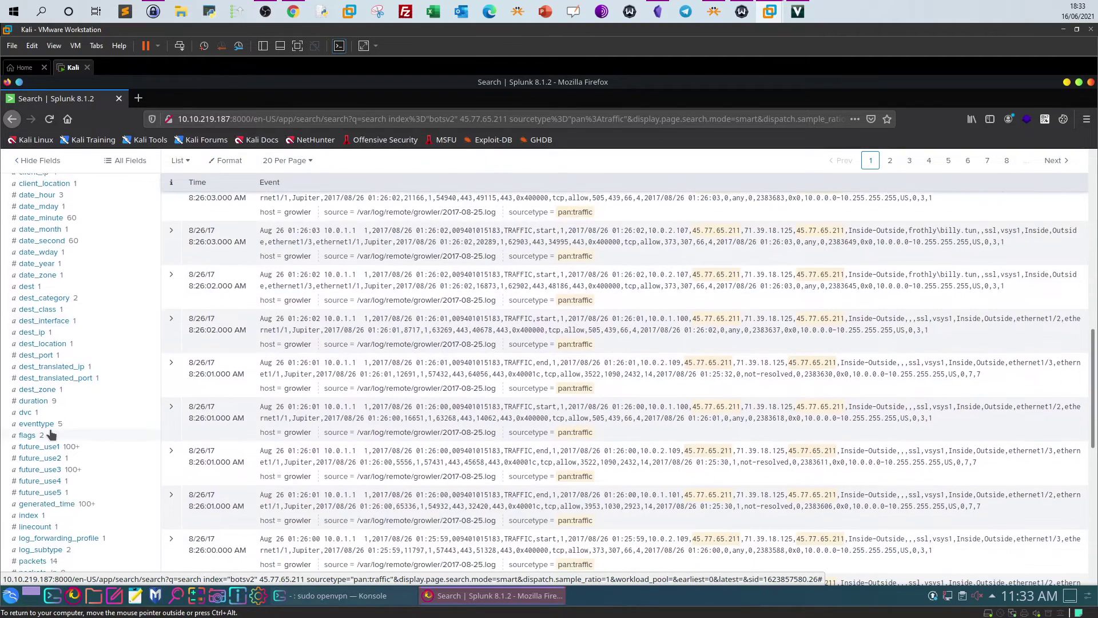
pyautogui.scroll(-5, 51, 434)
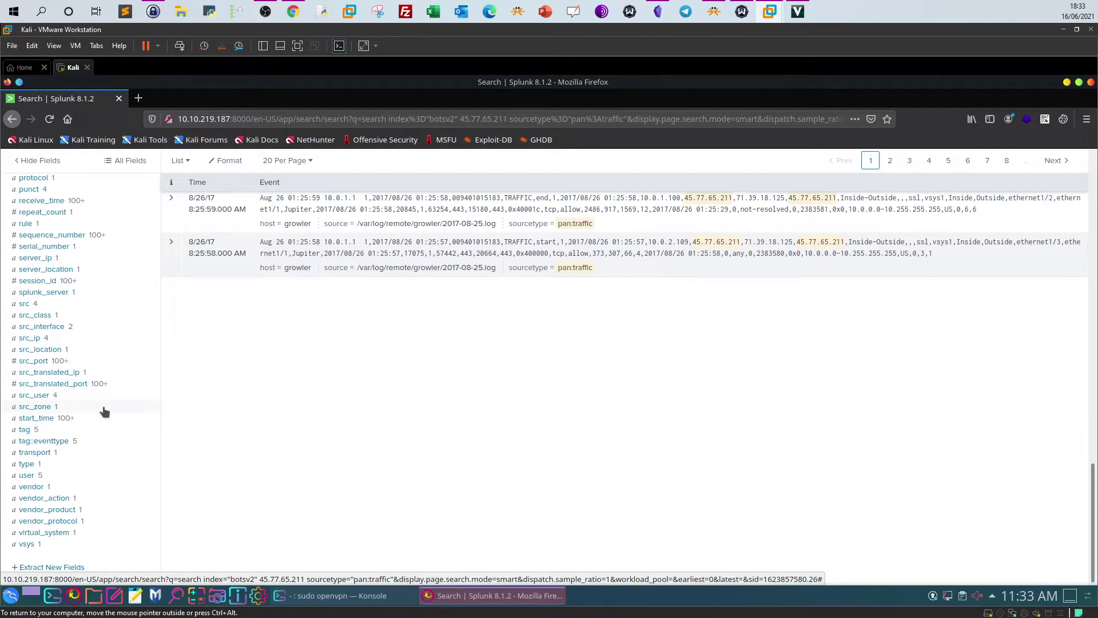
pyautogui.scroll(10, 104, 412)
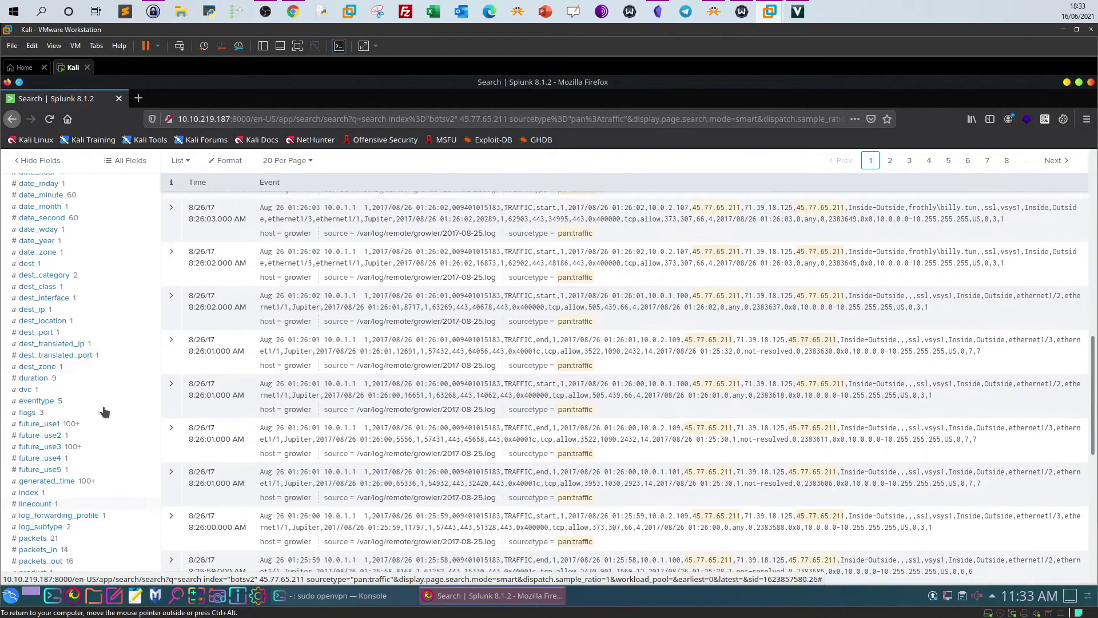
pyautogui.scroll(10, 104, 412)
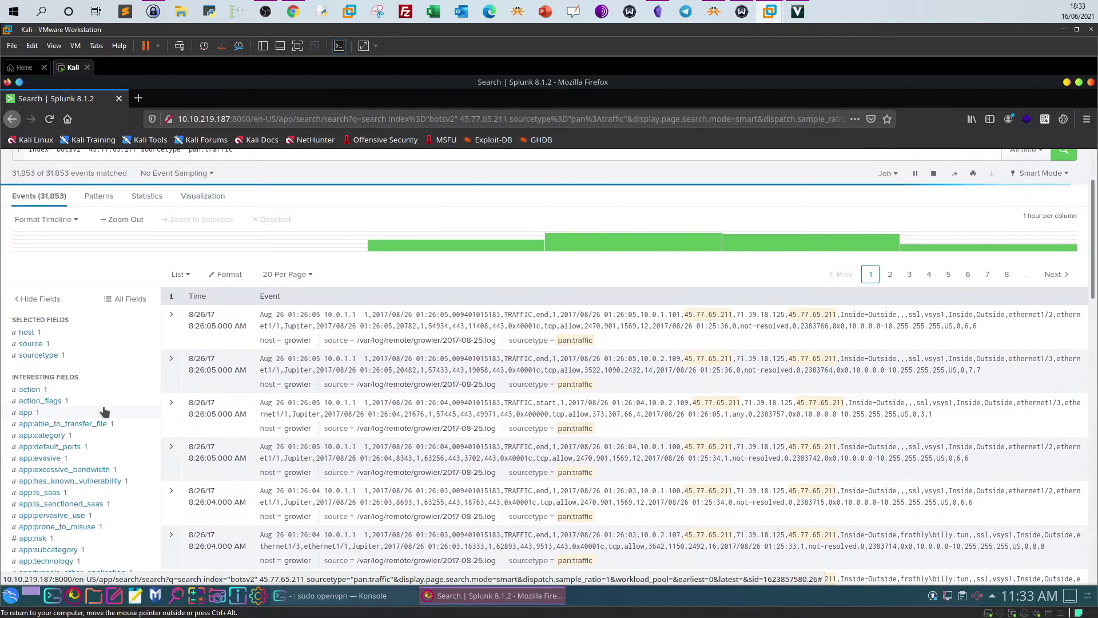
pyautogui.scroll(3, 104, 410)
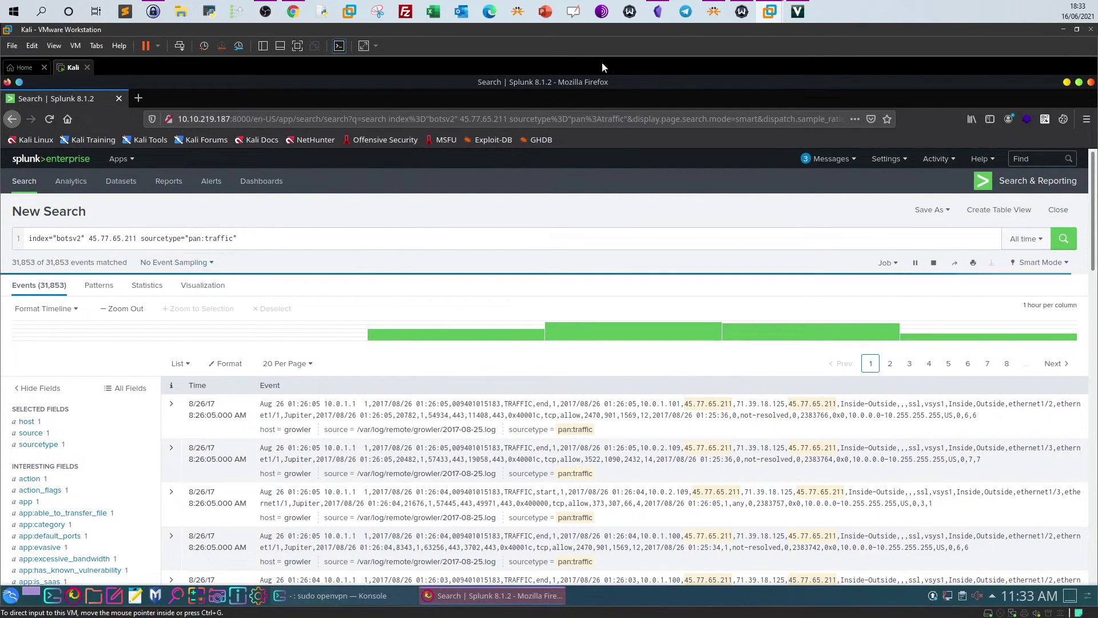
# Replace the query terms after the index with brewertalk.com copied from the notes.
pyautogui.click(658, 12)
pyautogui.moveTo(684, 413); pyautogui.dragTo(597, 413)
pyautogui.rightClick(605, 411)
pyautogui.click(622, 419)
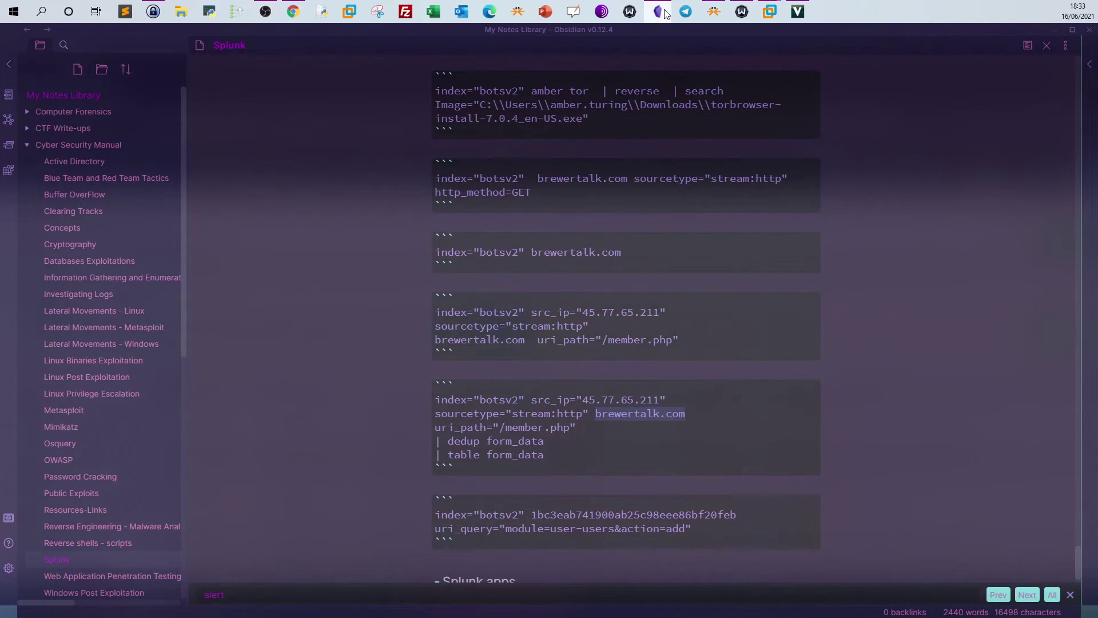
pyautogui.hotkey('alt', 'Tab')
pyautogui.moveTo(88, 238); pyautogui.dragTo(345, 237)
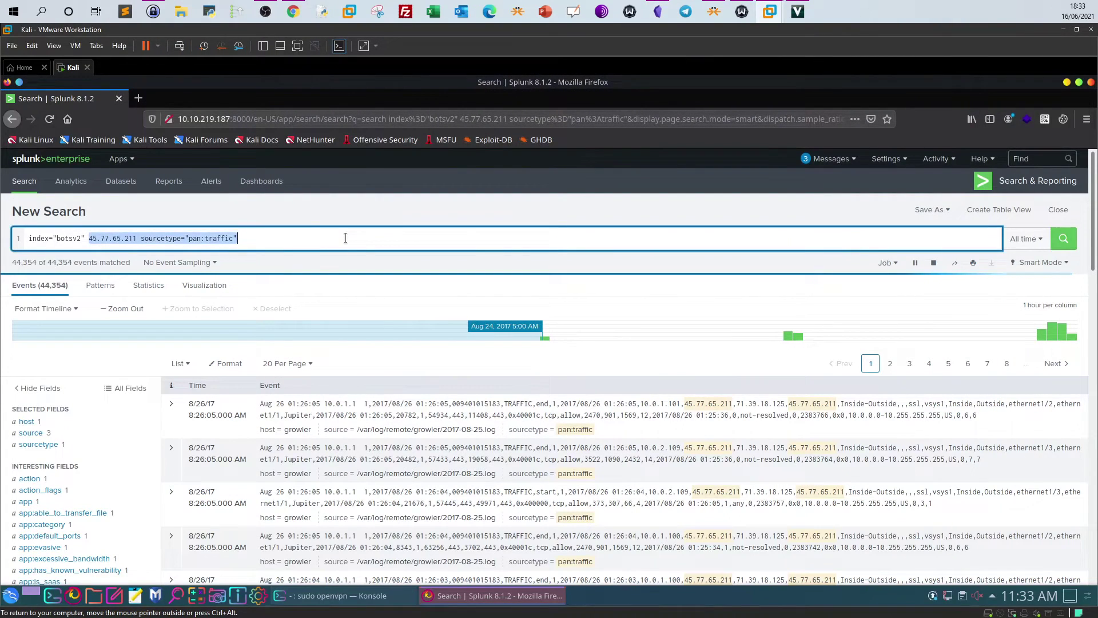
pyautogui.hotkey('ctrl', 'v')
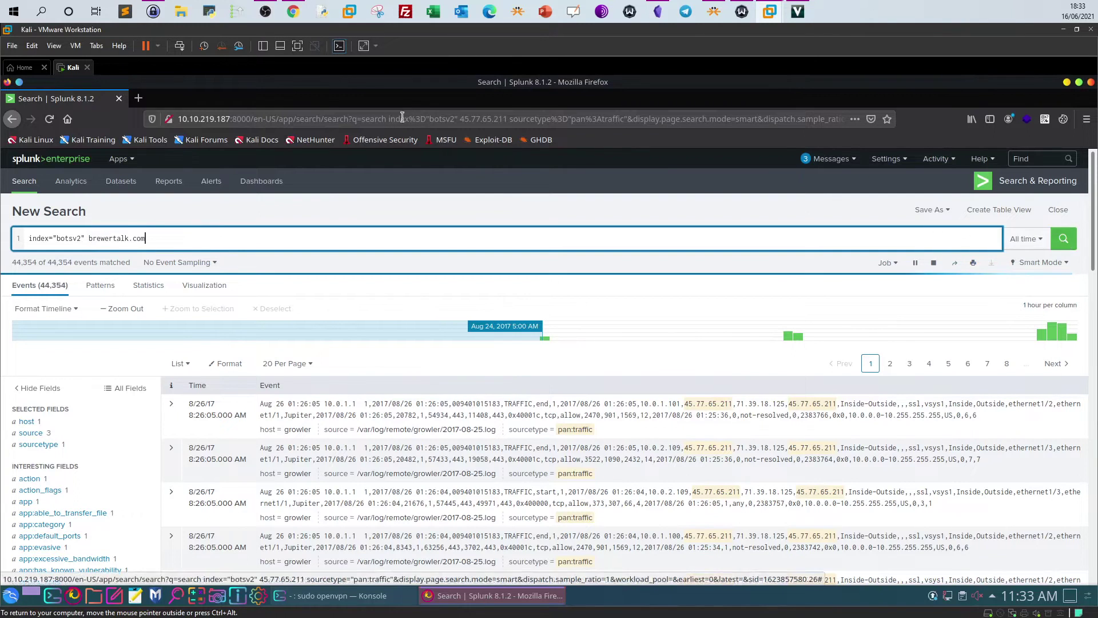
# Append the stream:http sourcetype filter from the notes and run the brewertalk.com search.
pyautogui.click(657, 11)
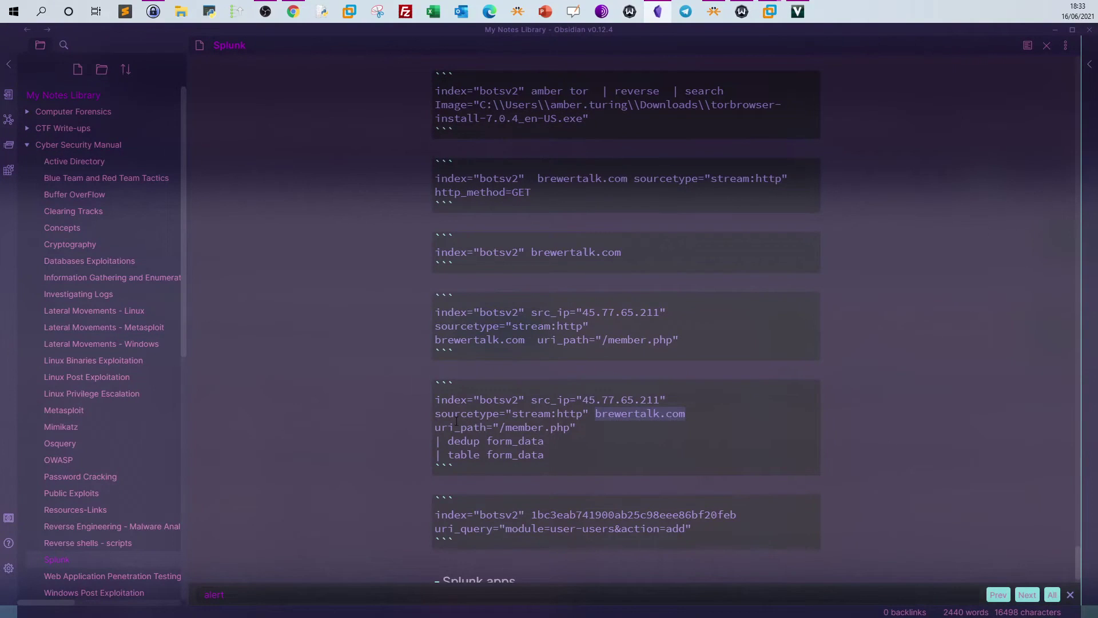
pyautogui.moveTo(436, 416); pyautogui.dragTo(588, 414)
pyautogui.rightClick(578, 409)
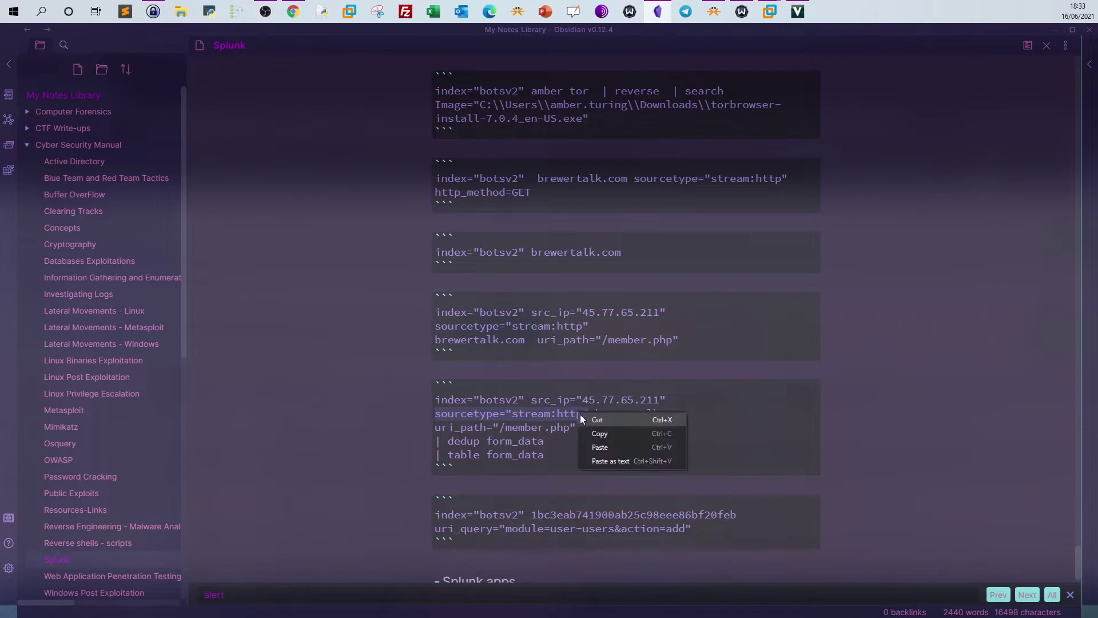
pyautogui.click(595, 432)
pyautogui.click(770, 11)
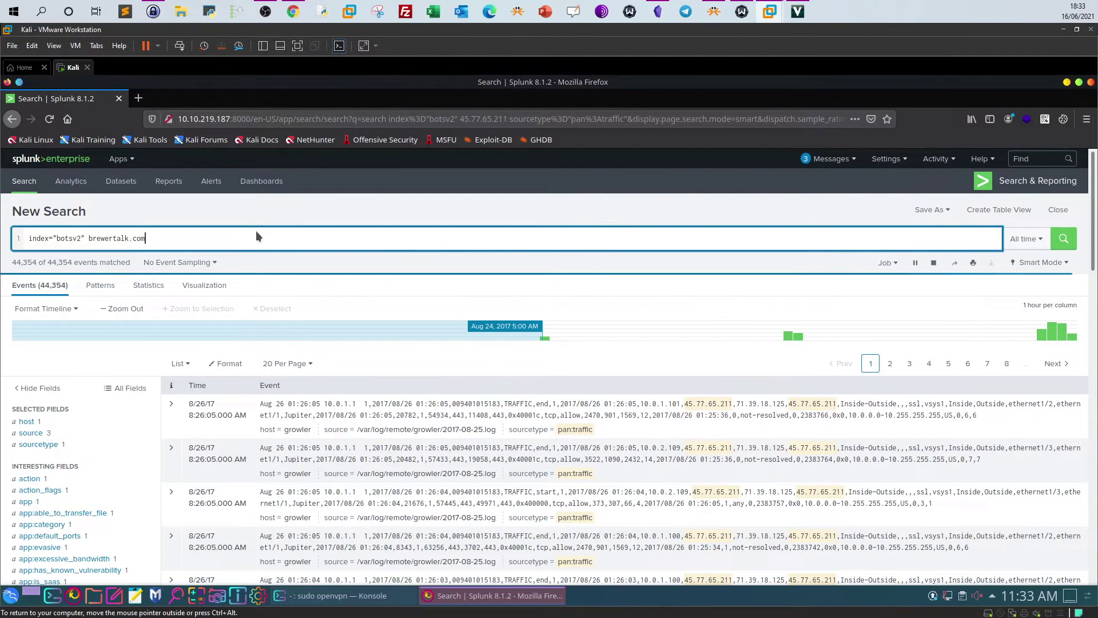
pyautogui.hotkey('ctrl', 'v')
pyautogui.press('Return')
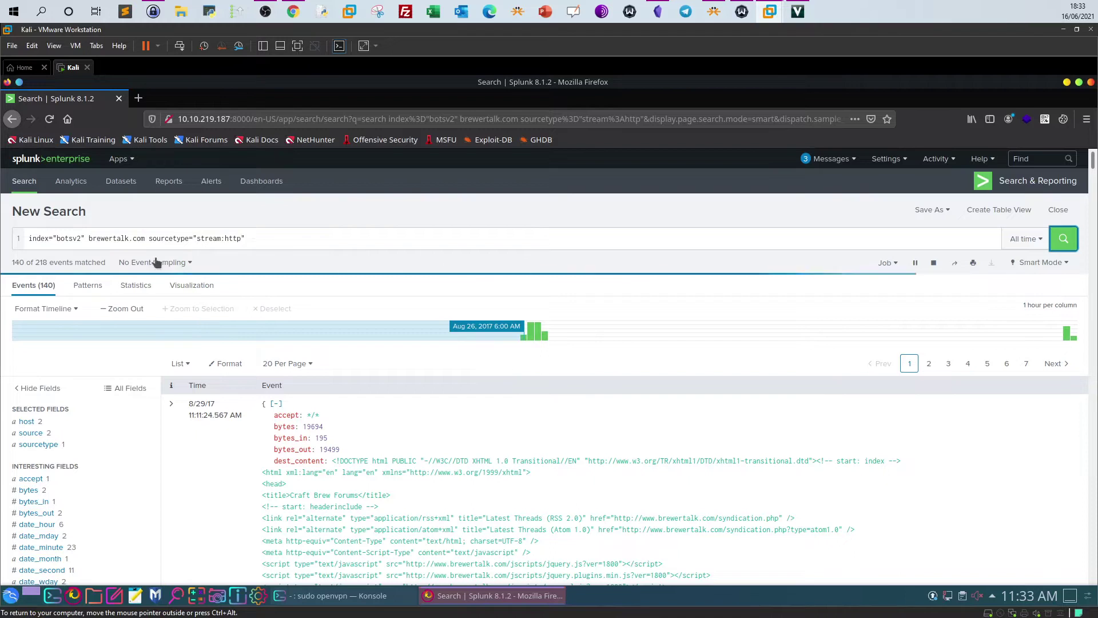
# Check the dest_ip, src_ip and uri_path values, ending on src_ip showing 45.77.65.211 with 8,966 events.
pyautogui.scroll(-2, 97, 419)
pyautogui.scroll(-2, 98, 418)
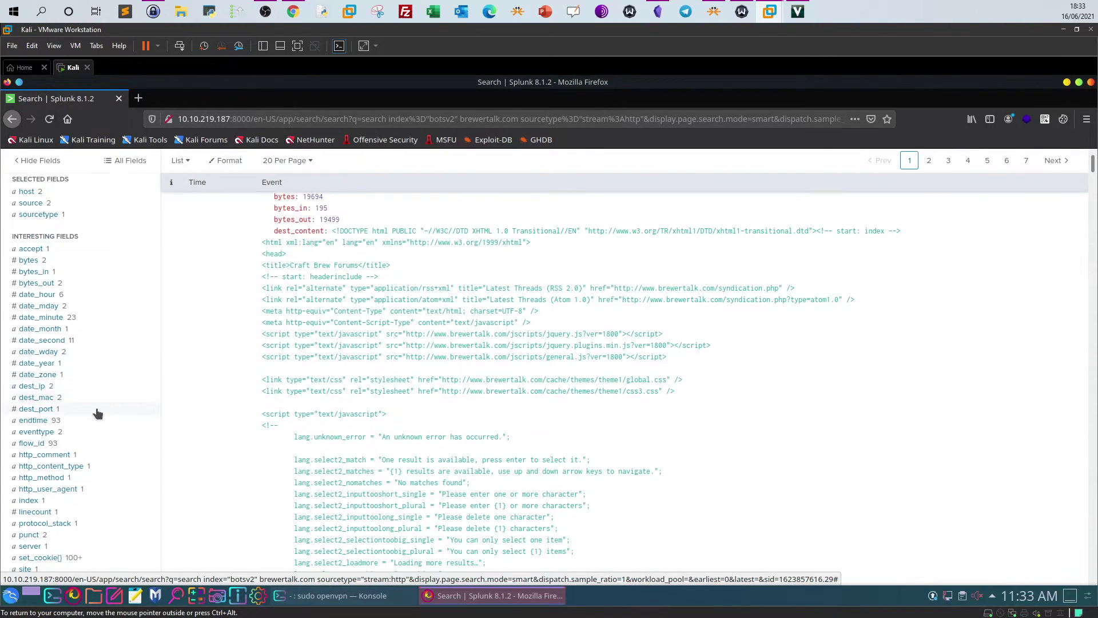
pyautogui.scroll(-1, 68, 436)
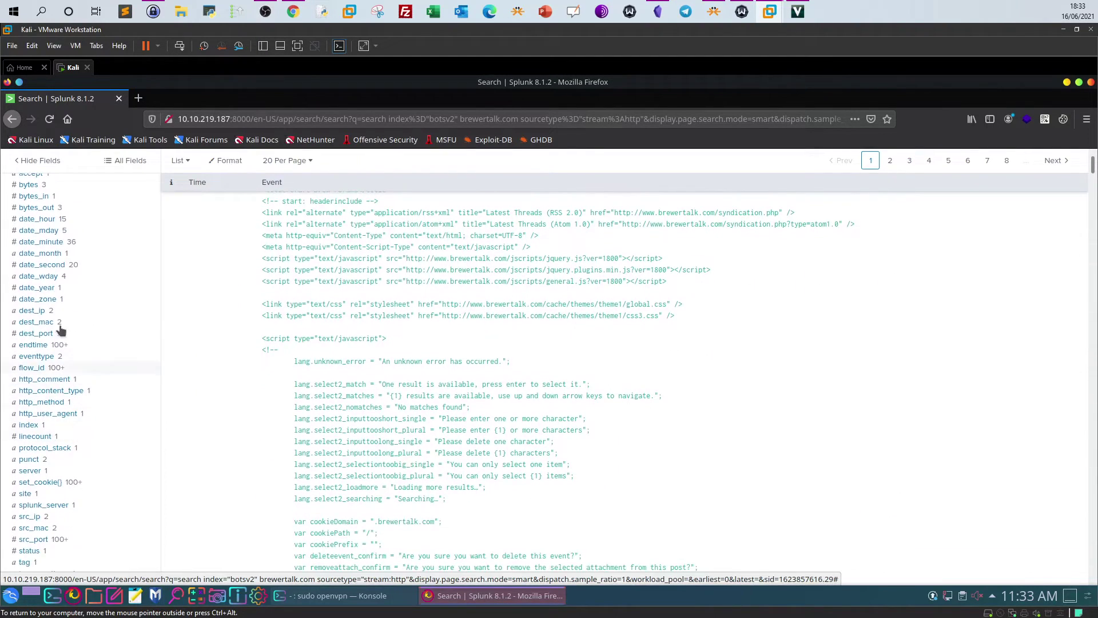
pyautogui.click(45, 314)
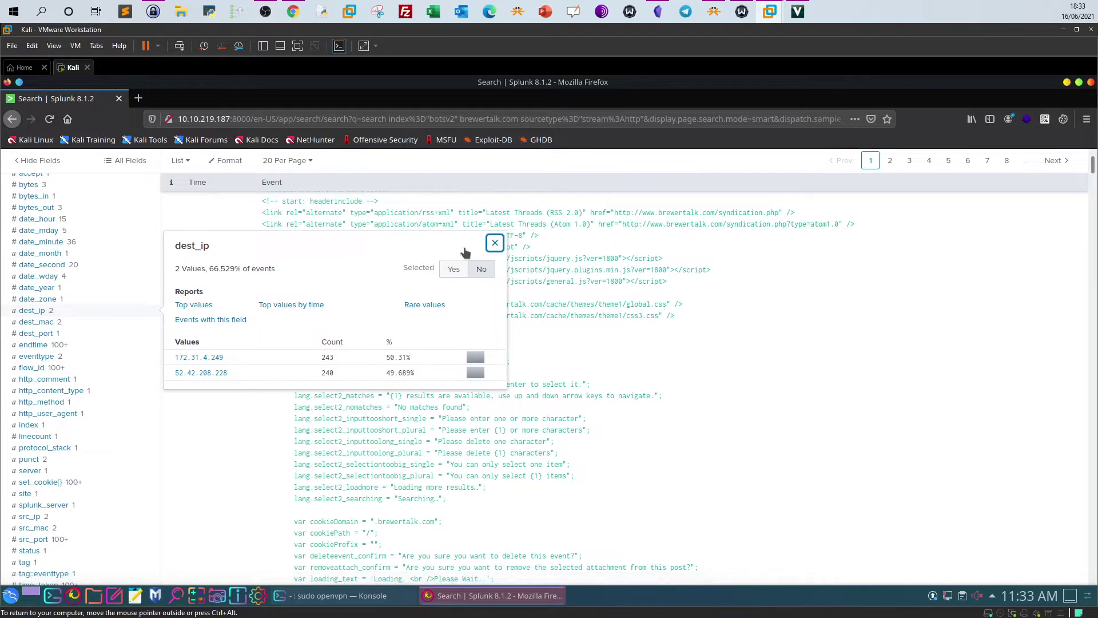
pyautogui.click(495, 243)
pyautogui.scroll(-1, 260, 348)
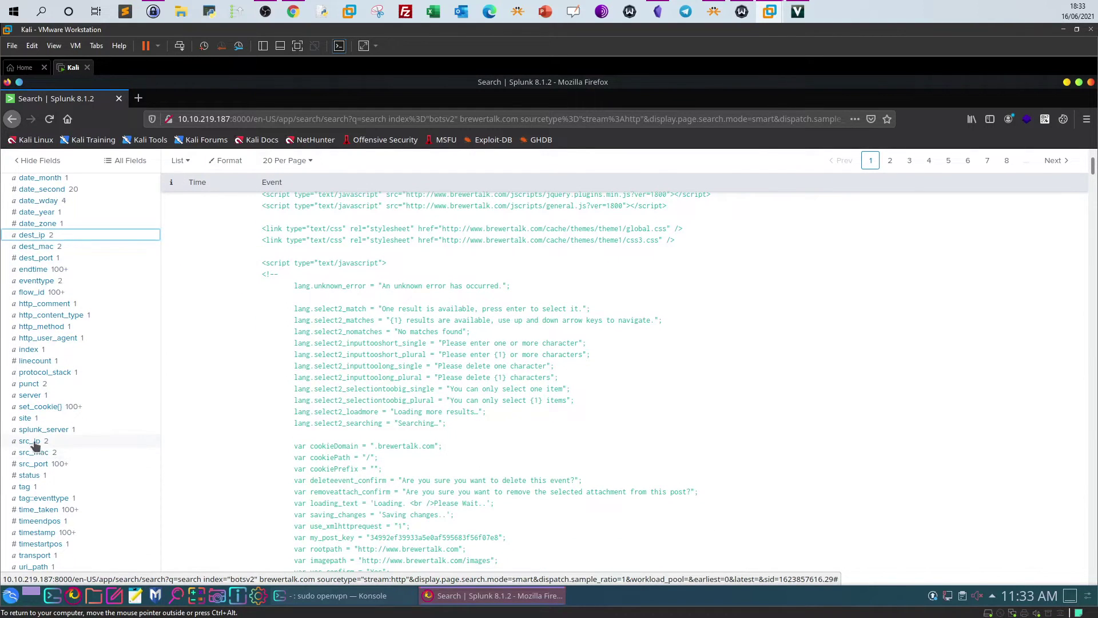
pyautogui.click(33, 441)
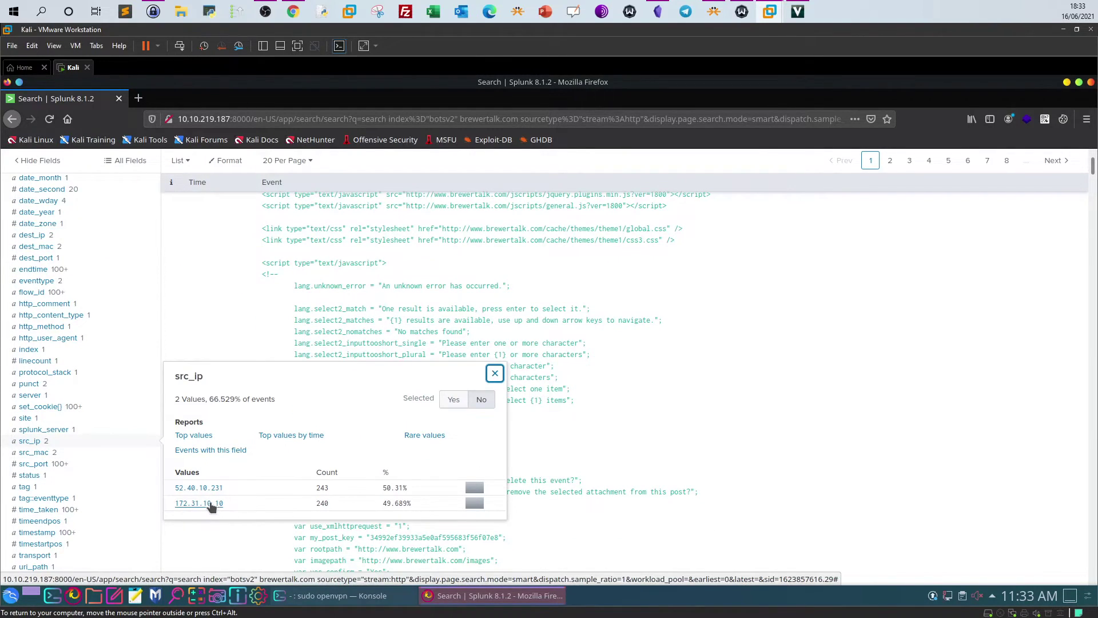
pyautogui.click(494, 372)
pyautogui.scroll(-3, 54, 482)
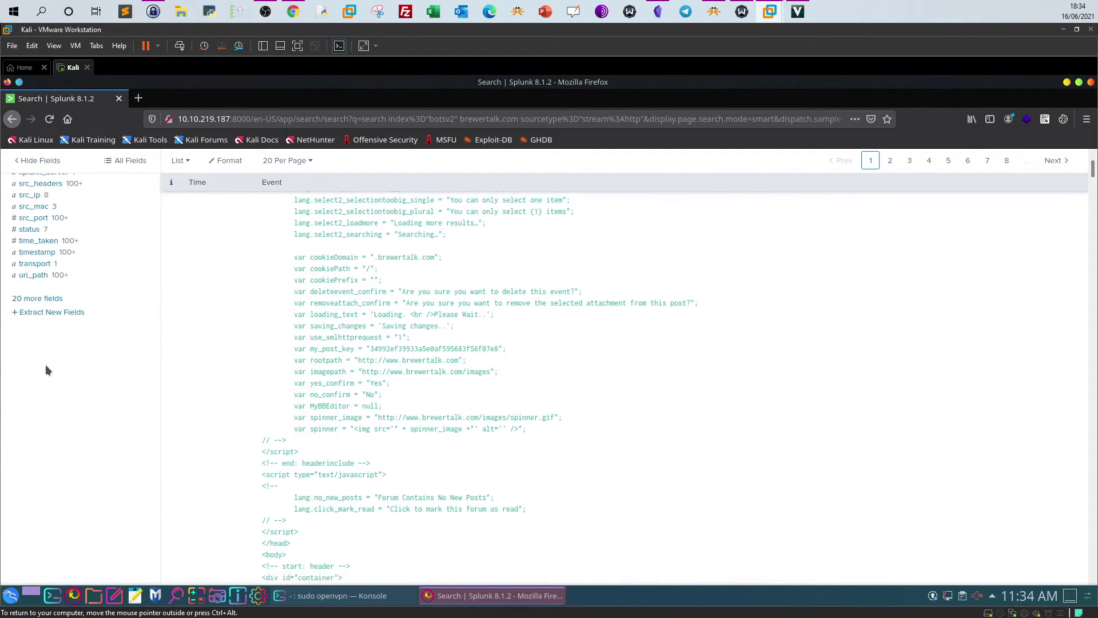
pyautogui.click(35, 276)
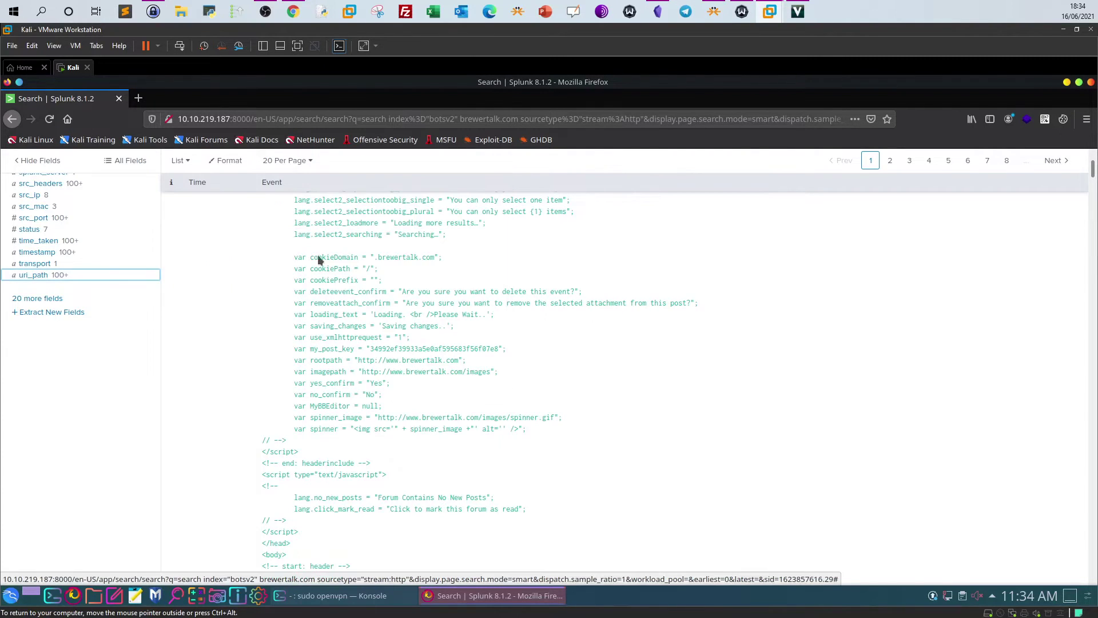
pyautogui.click(494, 172)
pyautogui.scroll(5, 149, 304)
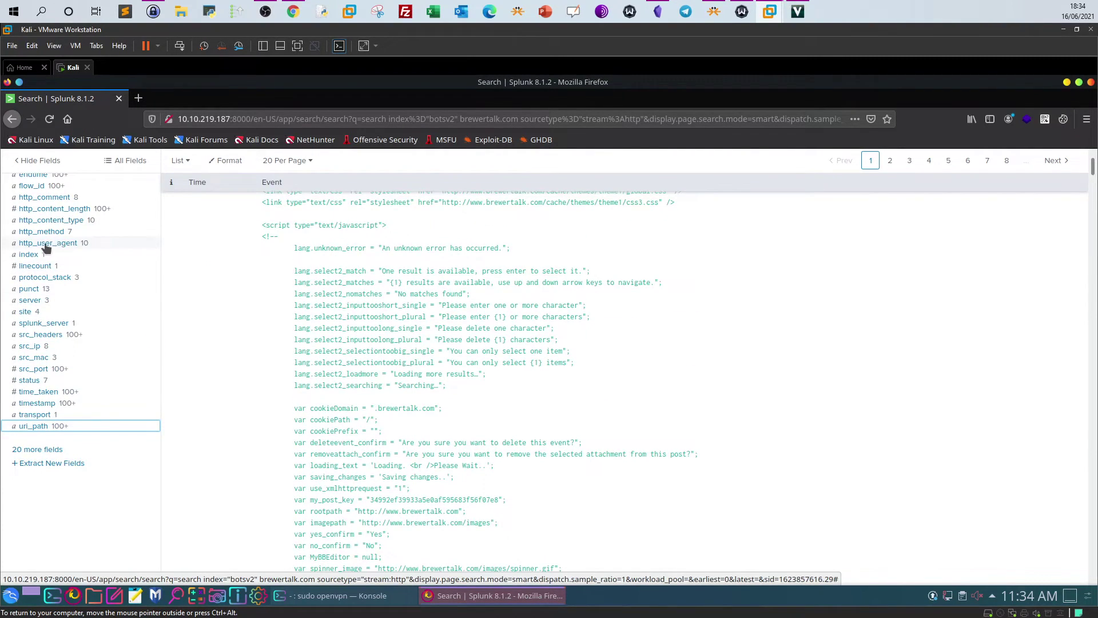
pyautogui.click(32, 346)
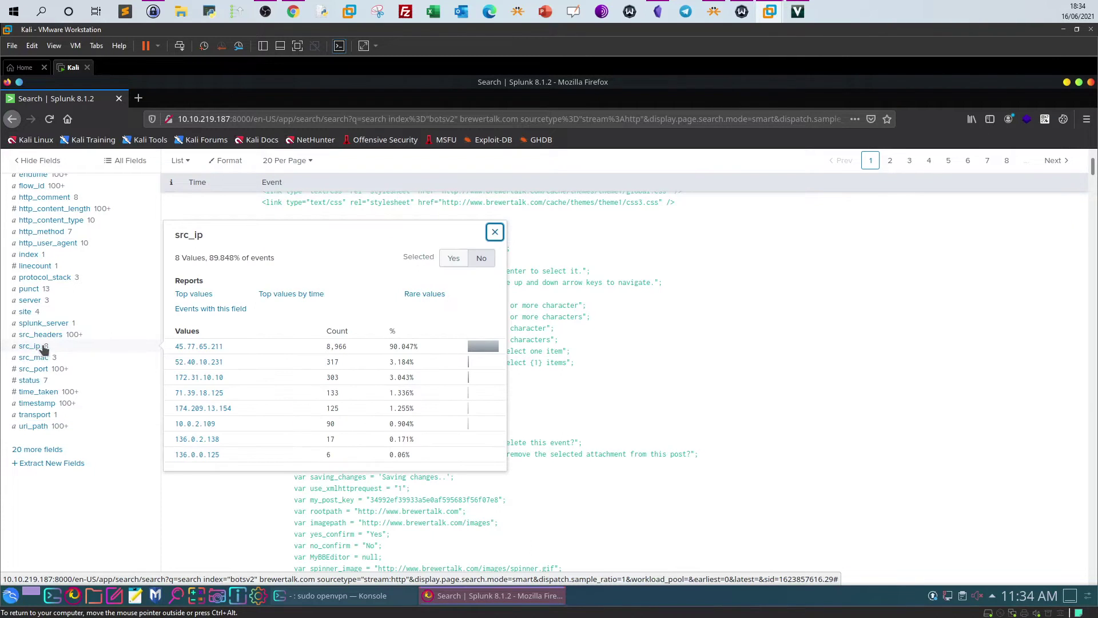
# Add src_ip="45.77.65.211" and show top uri_path values: /member.php 662, /search.php 164.
pyautogui.click(191, 347)
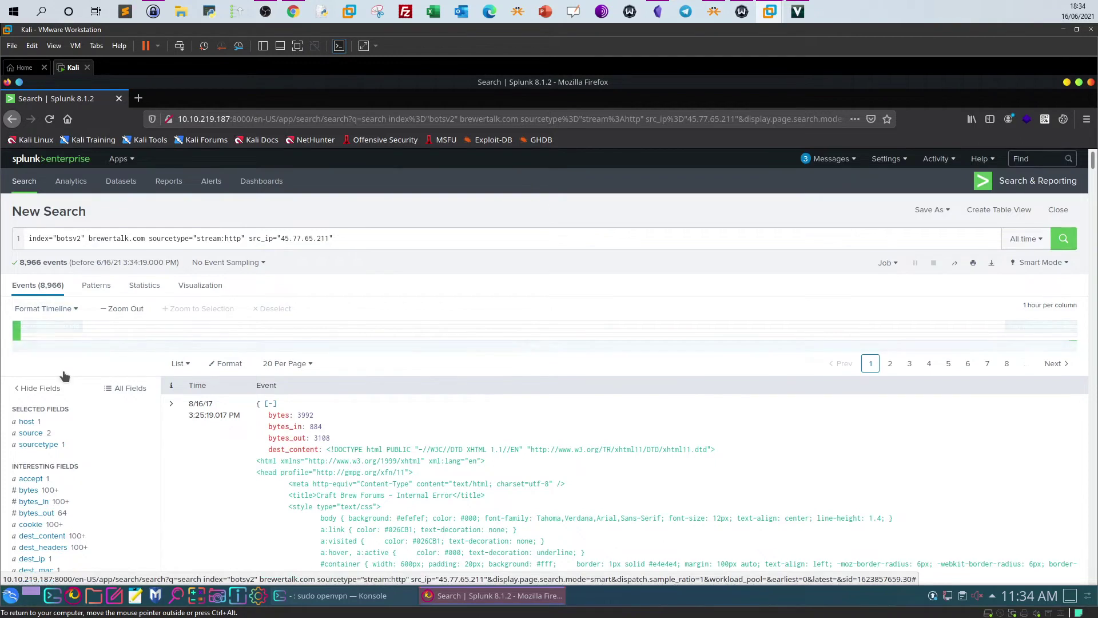
pyautogui.scroll(-4, 57, 374)
pyautogui.scroll(-5, 64, 375)
pyautogui.click(38, 351)
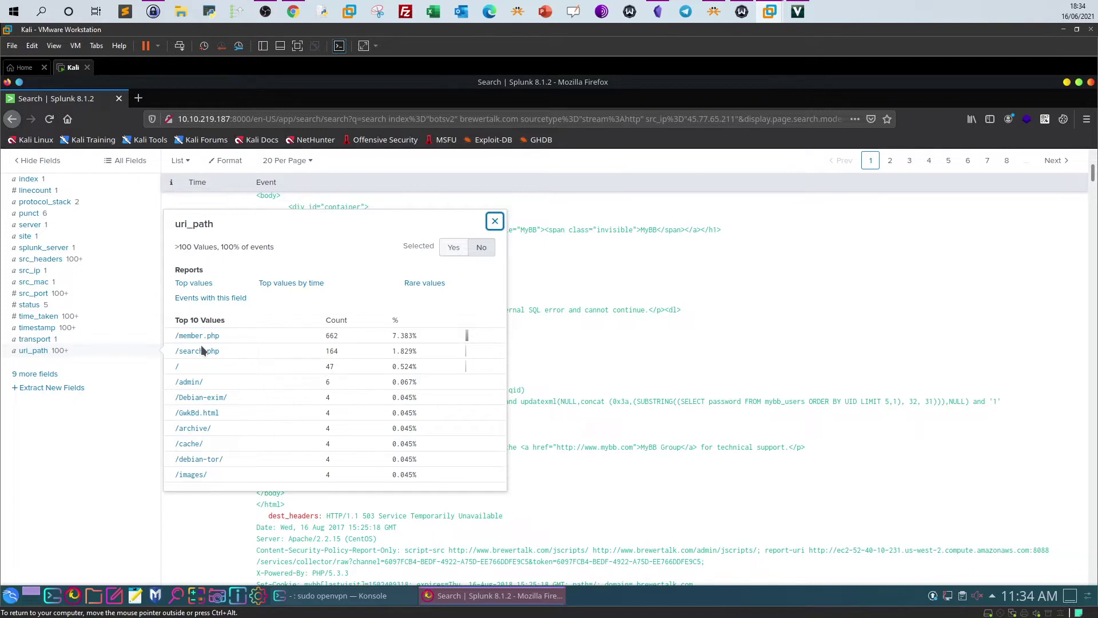
# Review the answered Splunk 2 questions in TryHackMe, then return to the Kali Splunk window.
pyautogui.click(293, 12)
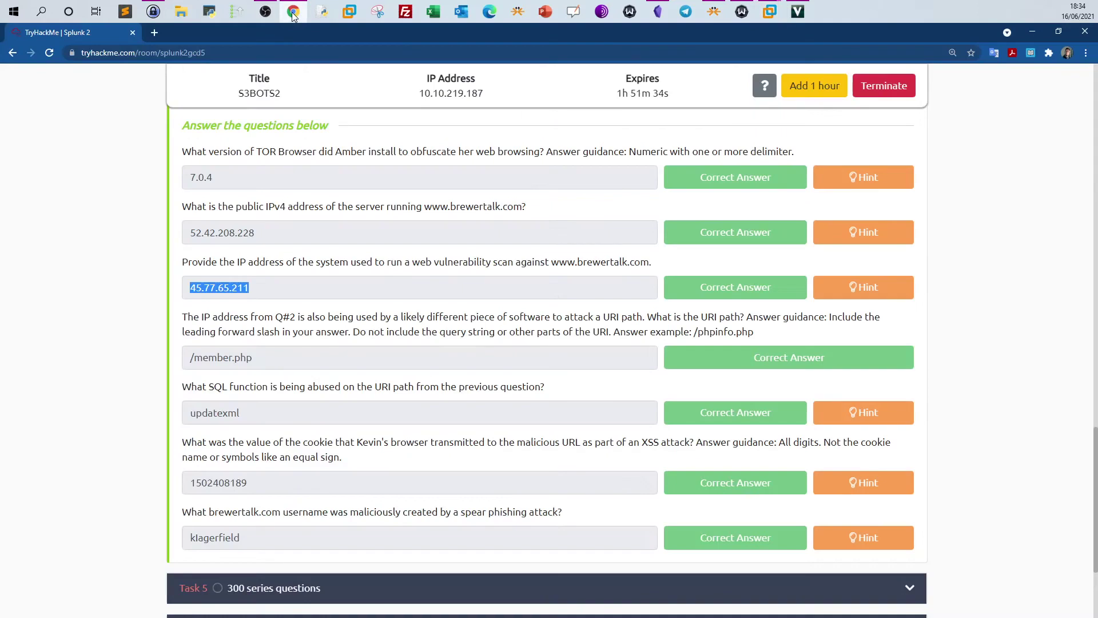
pyautogui.click(250, 359)
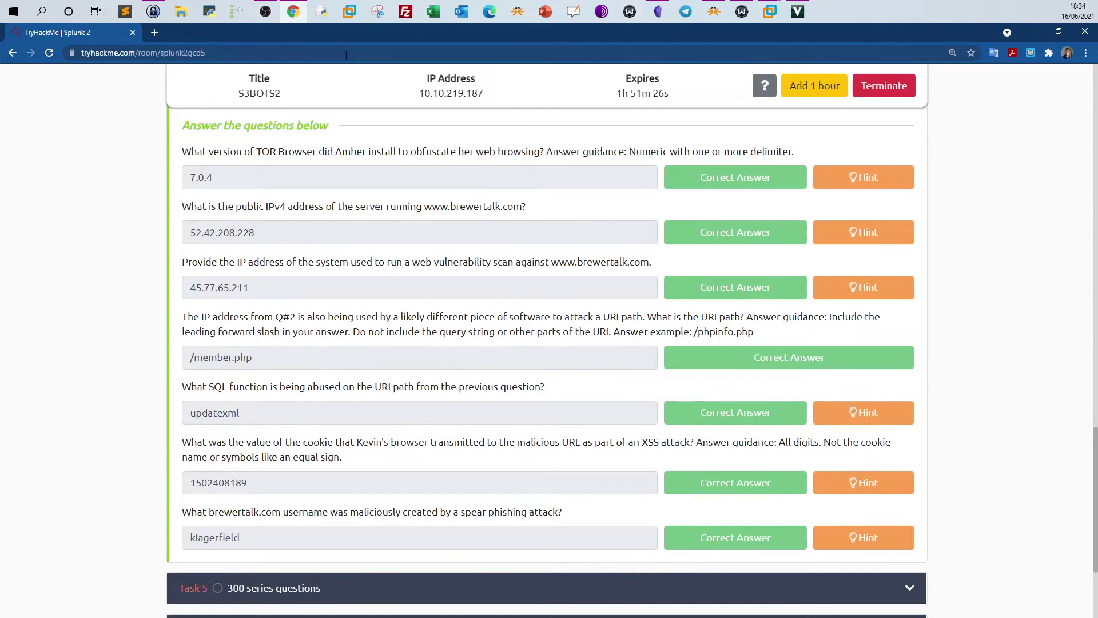
pyautogui.moveTo(771, 12)
pyautogui.click(787, 102)
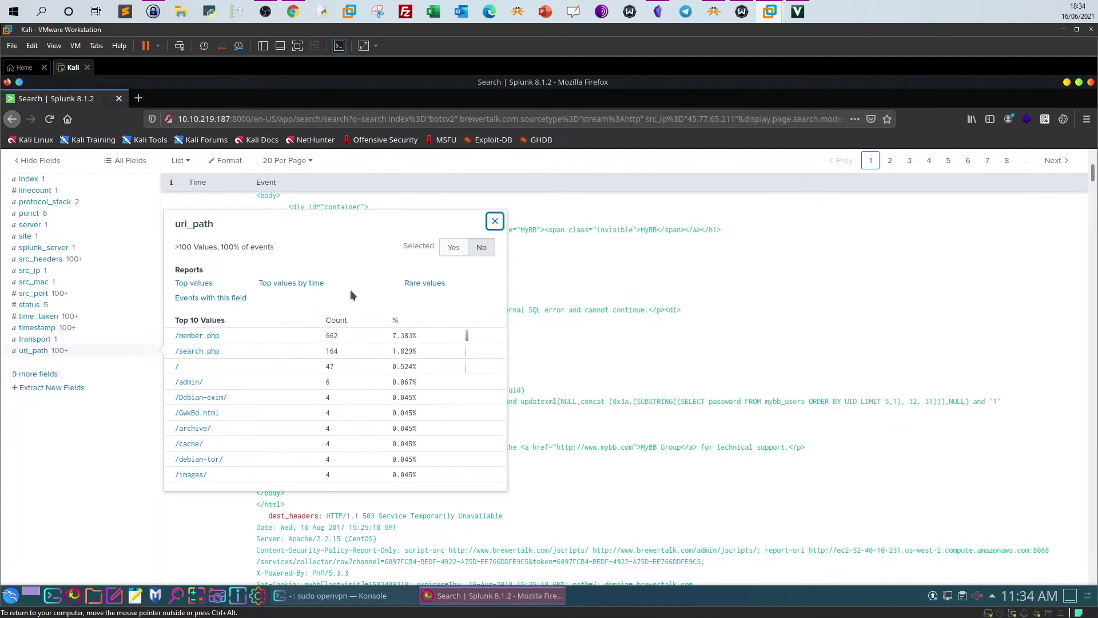
# Filter to uri_path="/member.php" and append | dedup uri_path and | table uri_path lines.
pyautogui.click(209, 336)
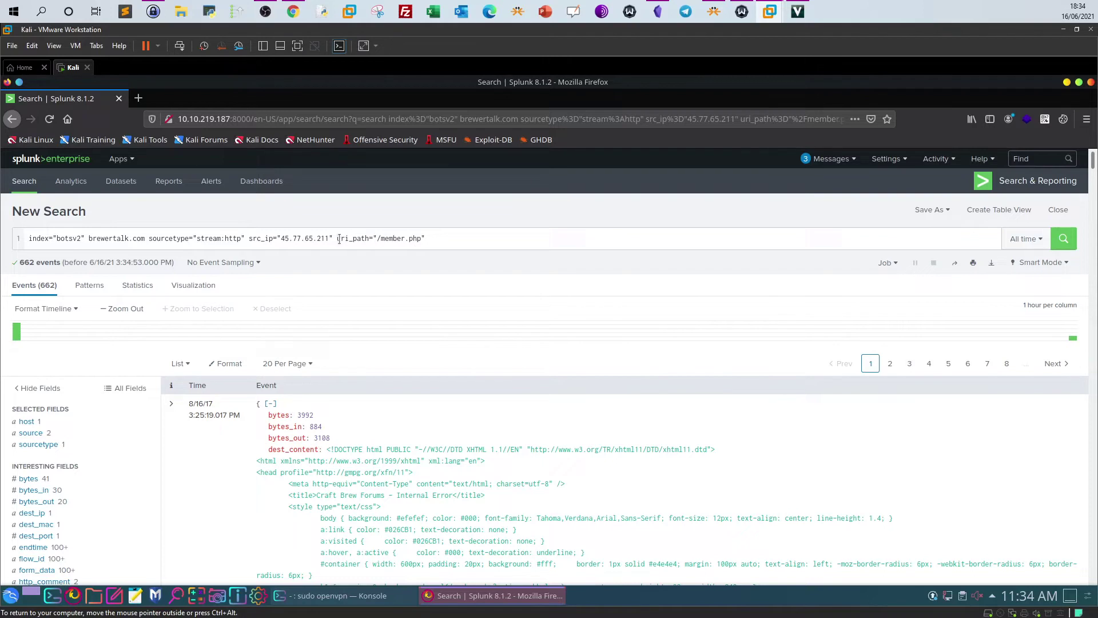
pyautogui.moveTo(339, 239); pyautogui.dragTo(418, 238)
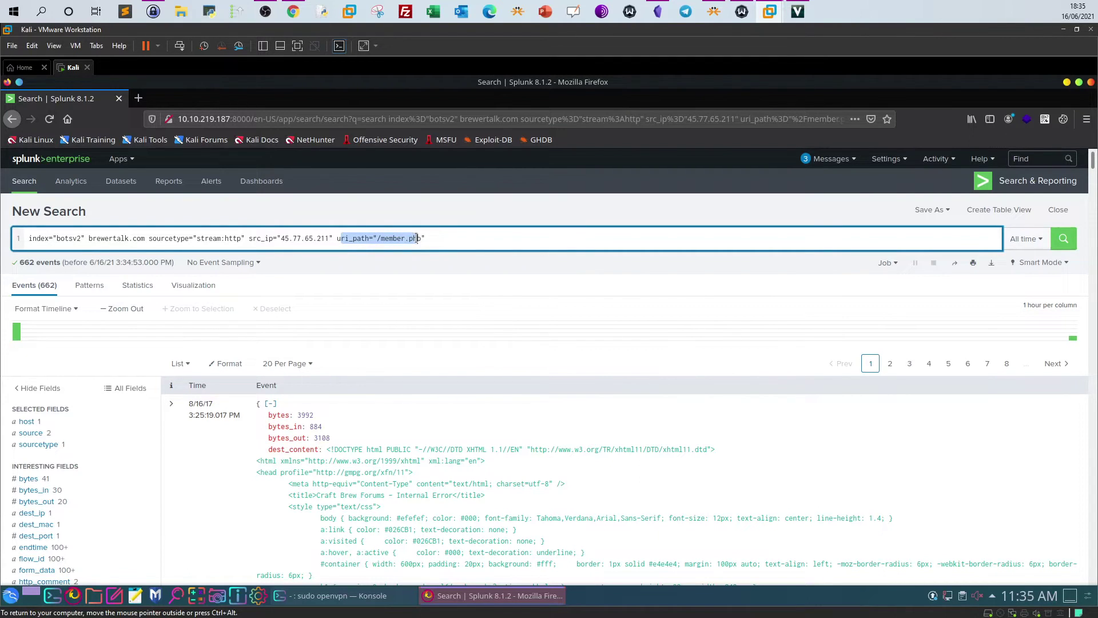
pyautogui.click(482, 244)
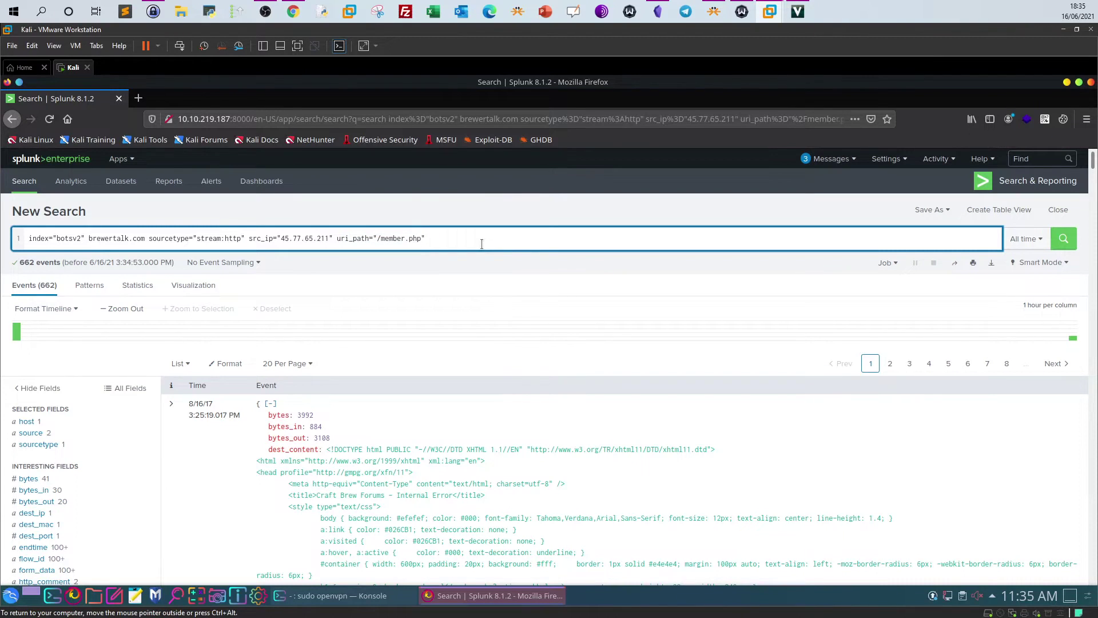
pyautogui.write('| dedup')
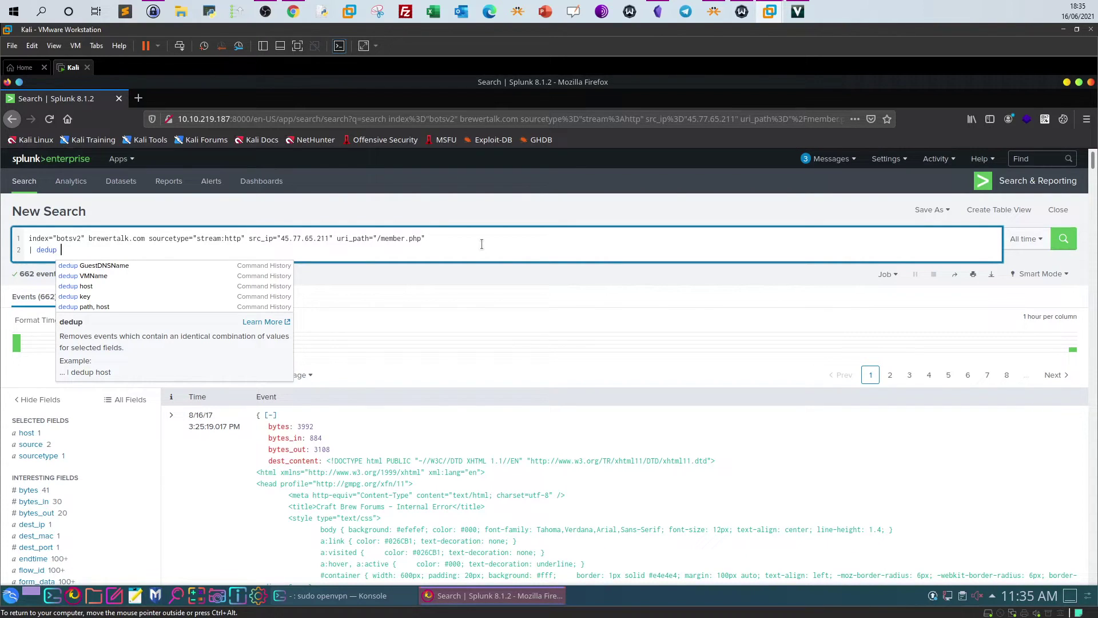
pyautogui.write('uri_path')
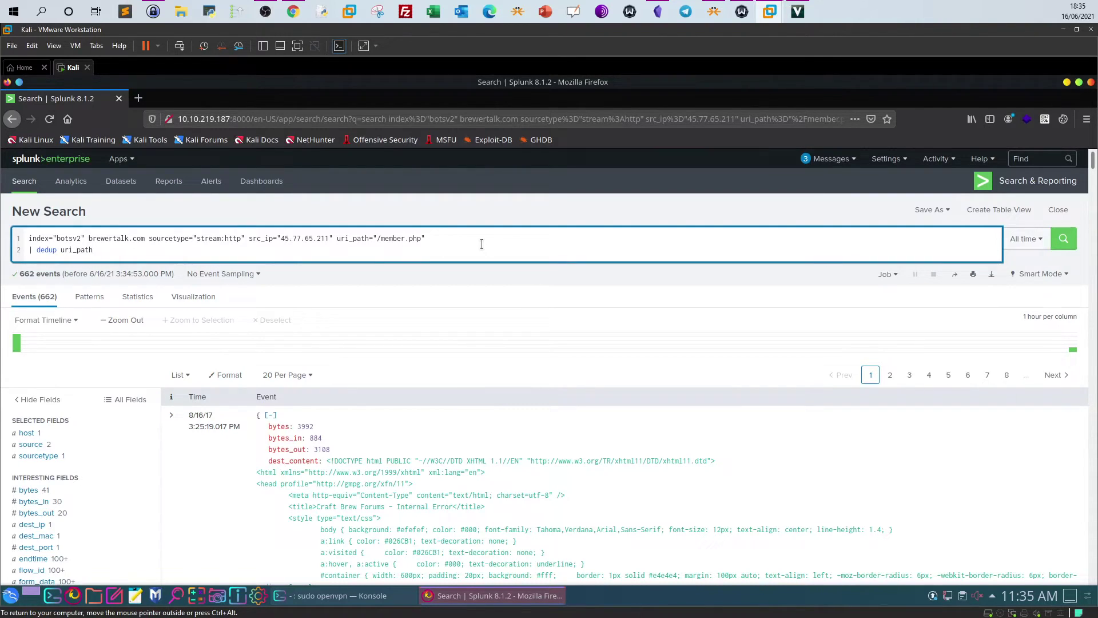
pyautogui.hotkey('shift', 'Return')
pyautogui.write('| ta')
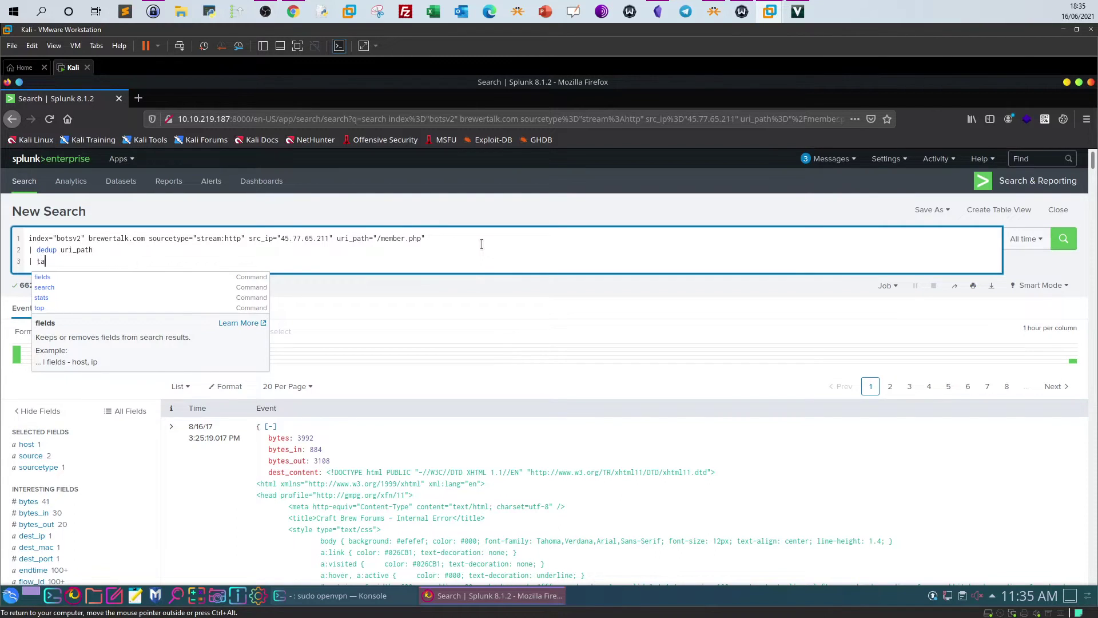
pyautogui.write('ble uri_path')
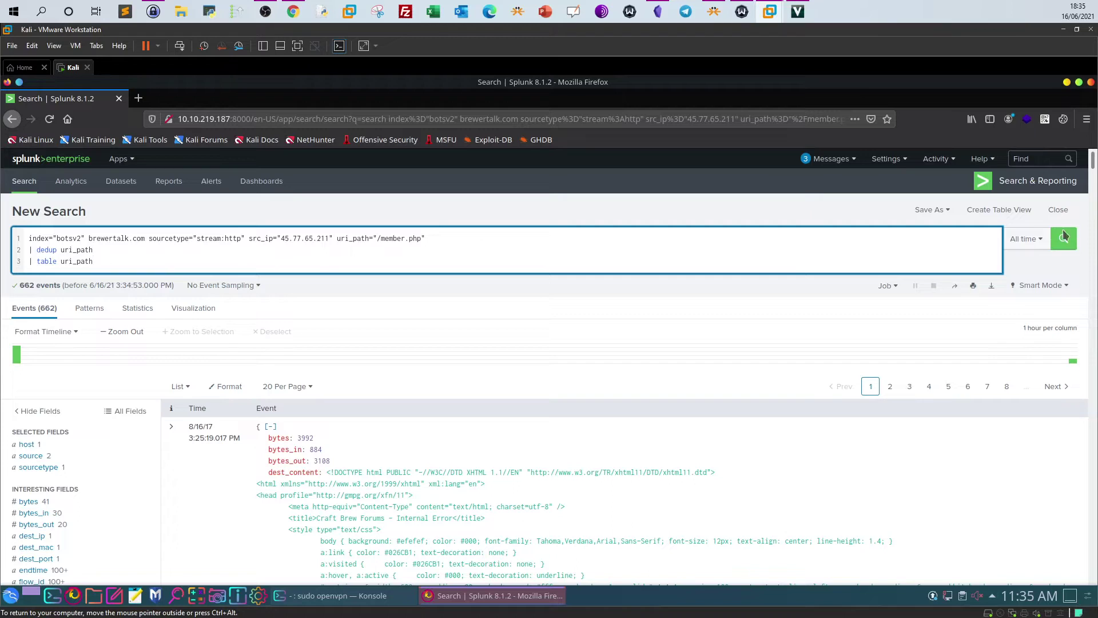
pyautogui.click(1064, 235)
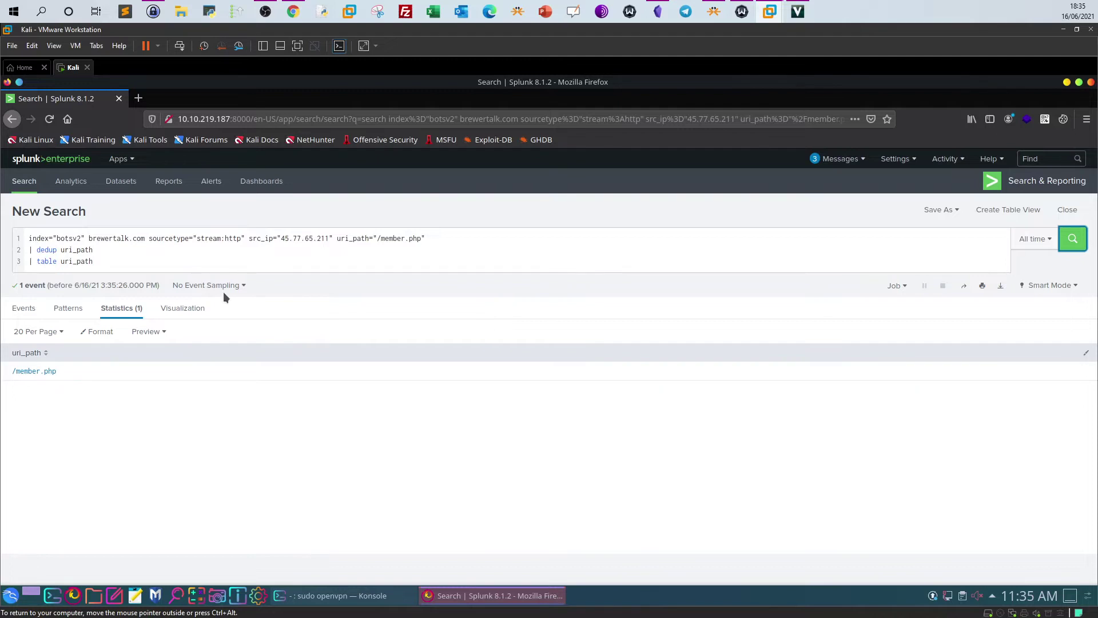
pyautogui.click(658, 10)
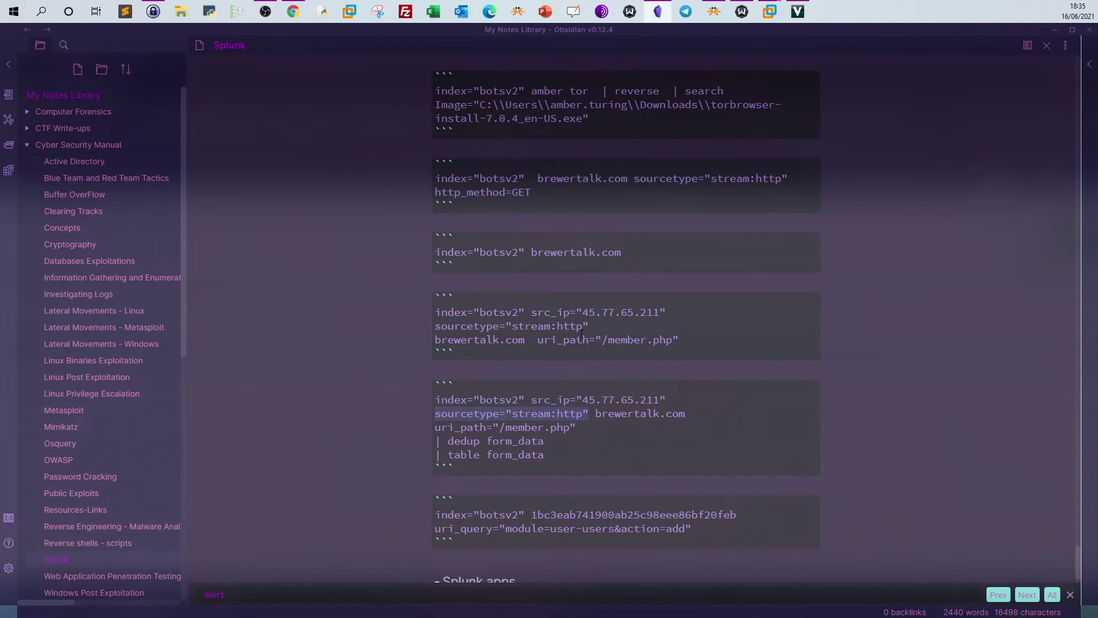
pyautogui.moveTo(543, 444); pyautogui.dragTo(486, 442)
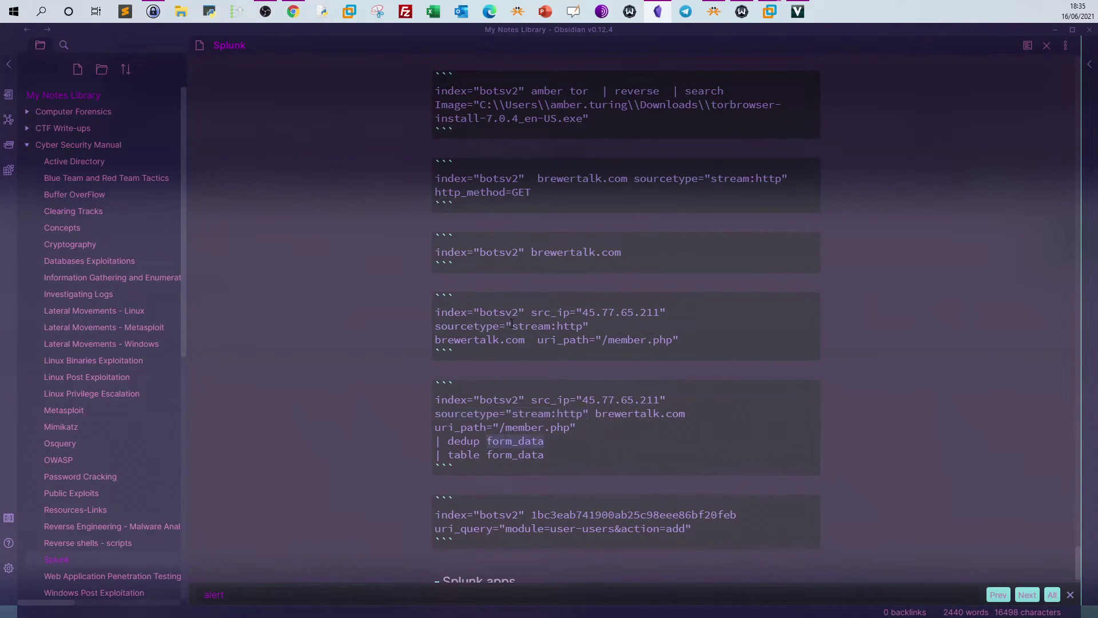
pyautogui.click(651, 9)
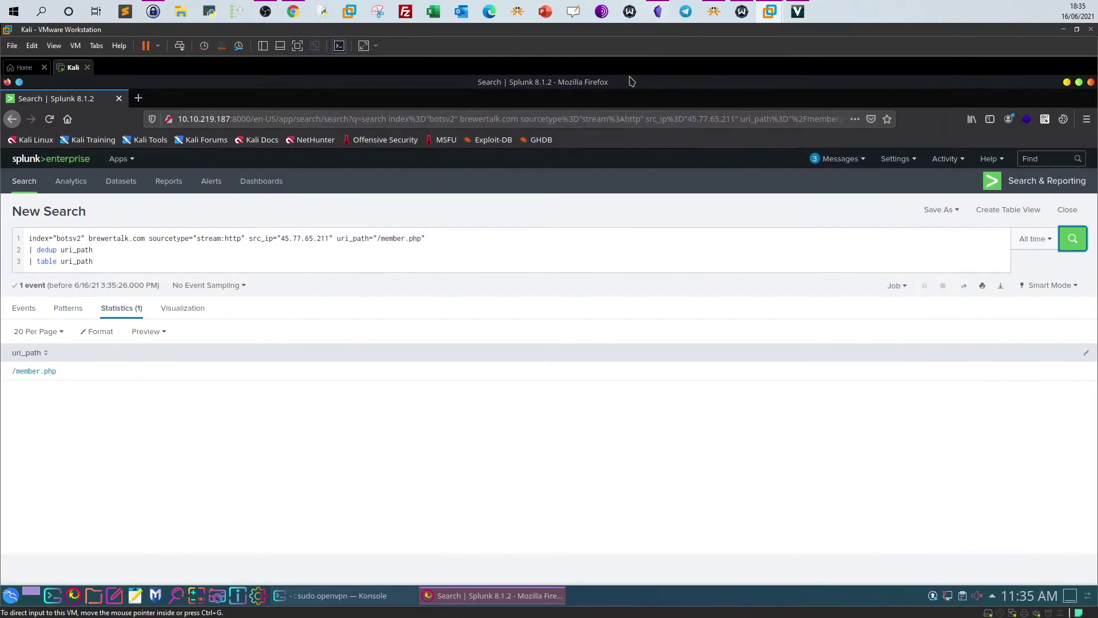
pyautogui.click(291, 12)
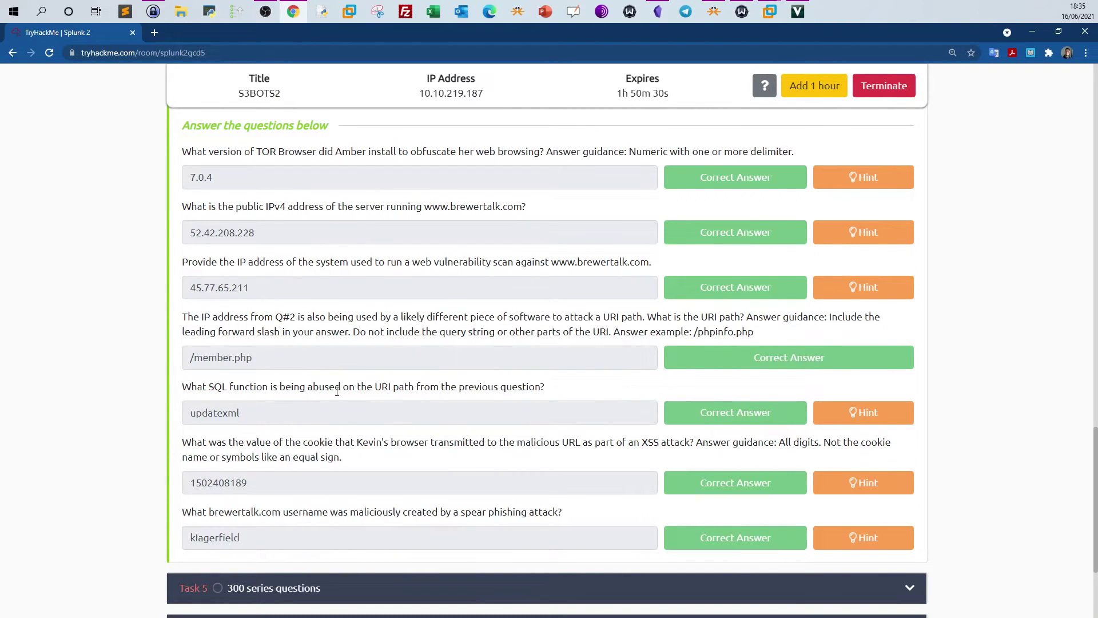
pyautogui.moveTo(770, 12)
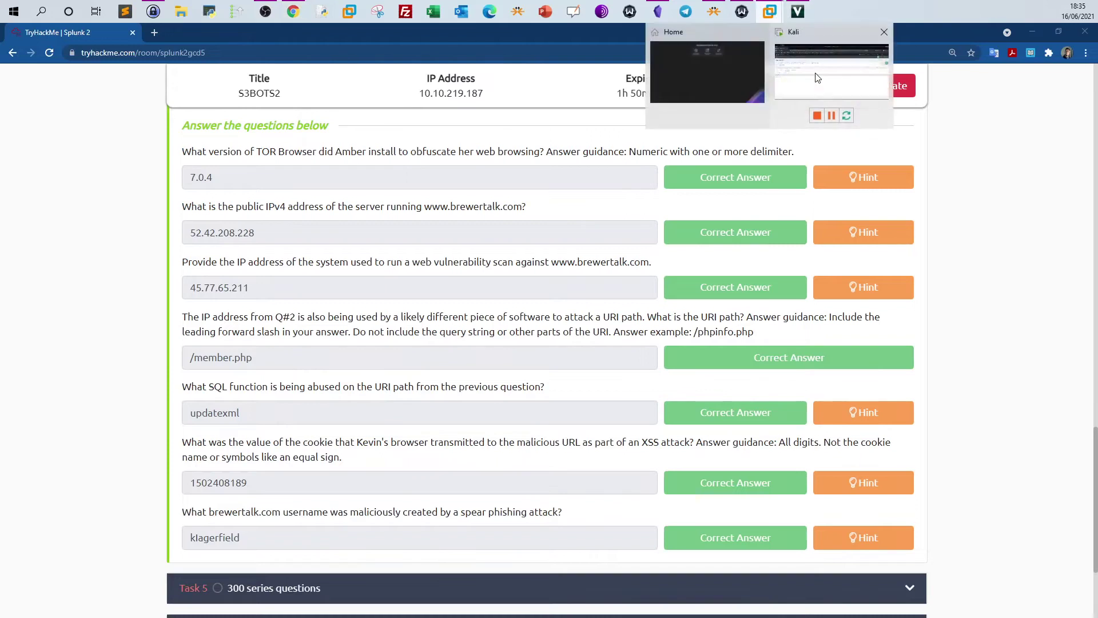
pyautogui.click(817, 78)
pyautogui.moveTo(106, 262); pyautogui.dragTo(30, 262)
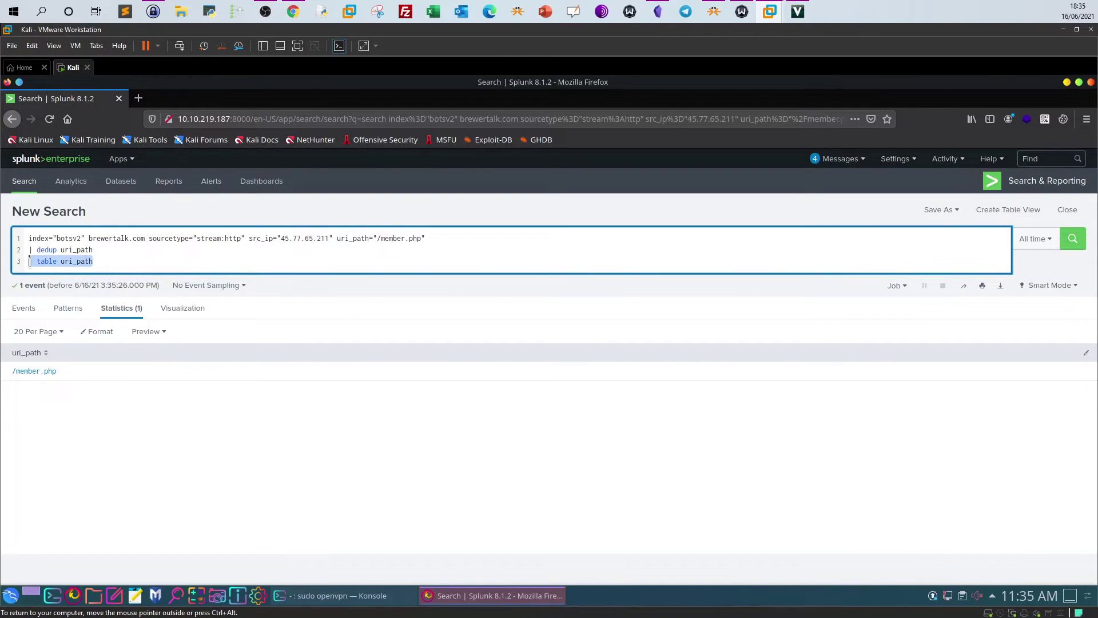
# Delete the dedup and table lines and rerun to get the 662 raw /member.php events.
pyautogui.press('BackSpace')
pyautogui.press('BackSpace')
pyautogui.press('BackSpace')
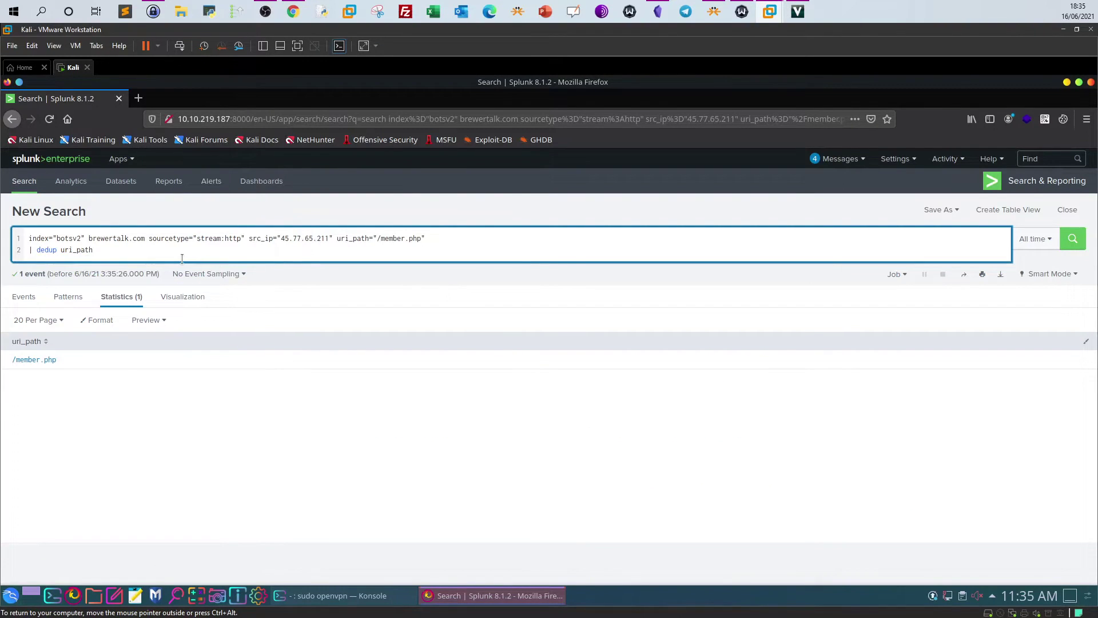
pyautogui.hotkey('shift', 'Home')
pyautogui.press('BackSpace')
pyautogui.click(1061, 246)
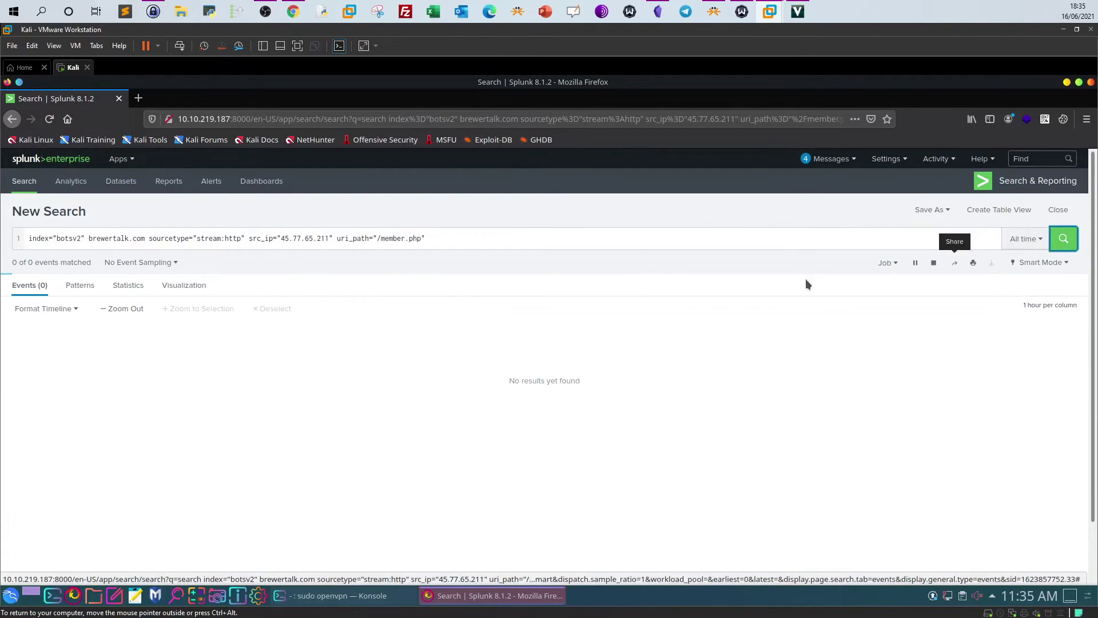
# Inspect uri_path, http_user_agent, http_method and form_data values, revealing updatexml SQL injection payloads.
pyautogui.scroll(-3, 110, 370)
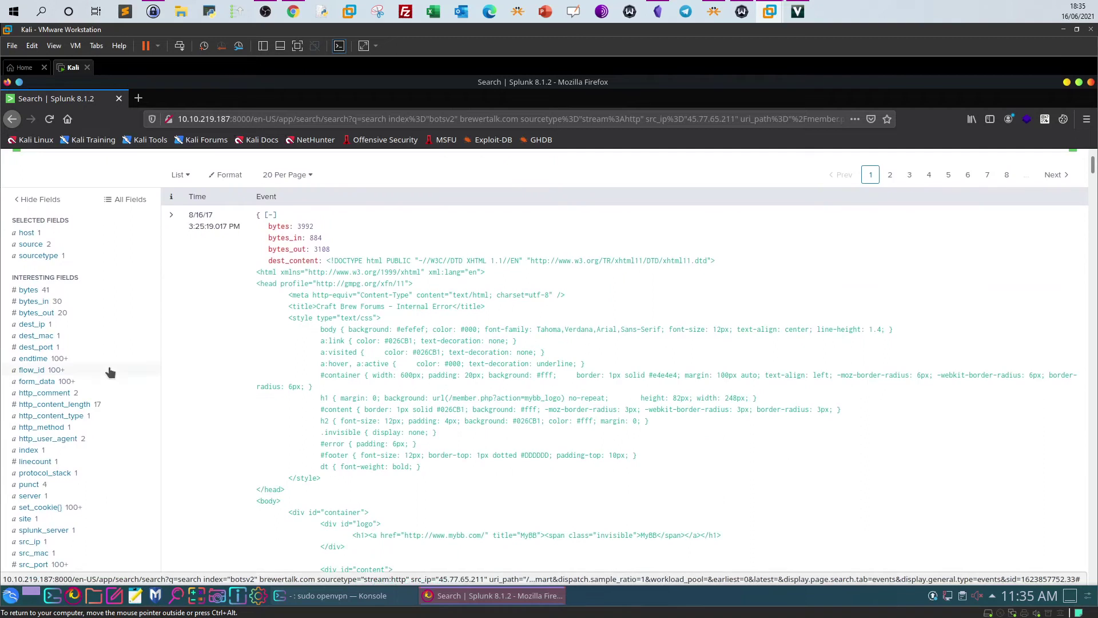
pyautogui.scroll(-2, 110, 372)
pyautogui.click(36, 505)
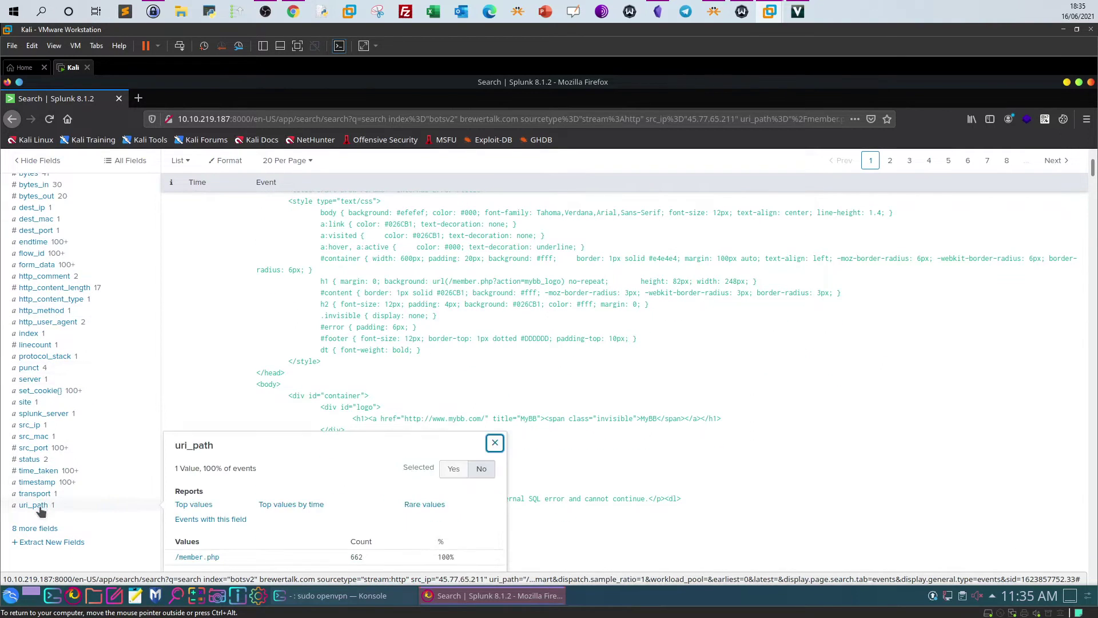
pyautogui.click(495, 444)
pyautogui.scroll(1, 99, 421)
pyautogui.click(70, 360)
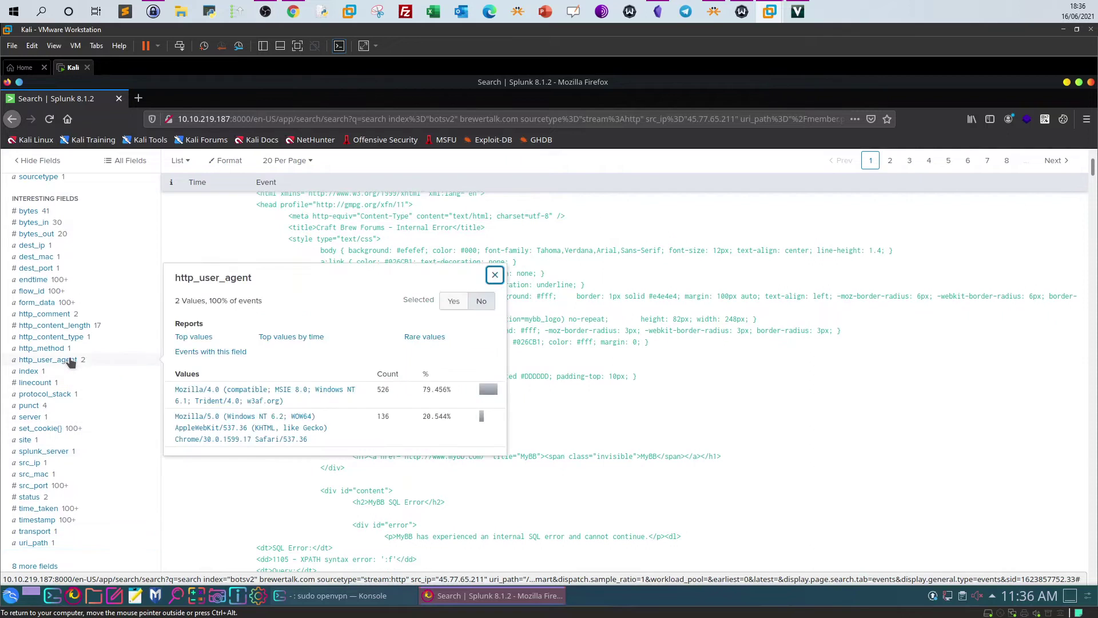
pyautogui.click(57, 349)
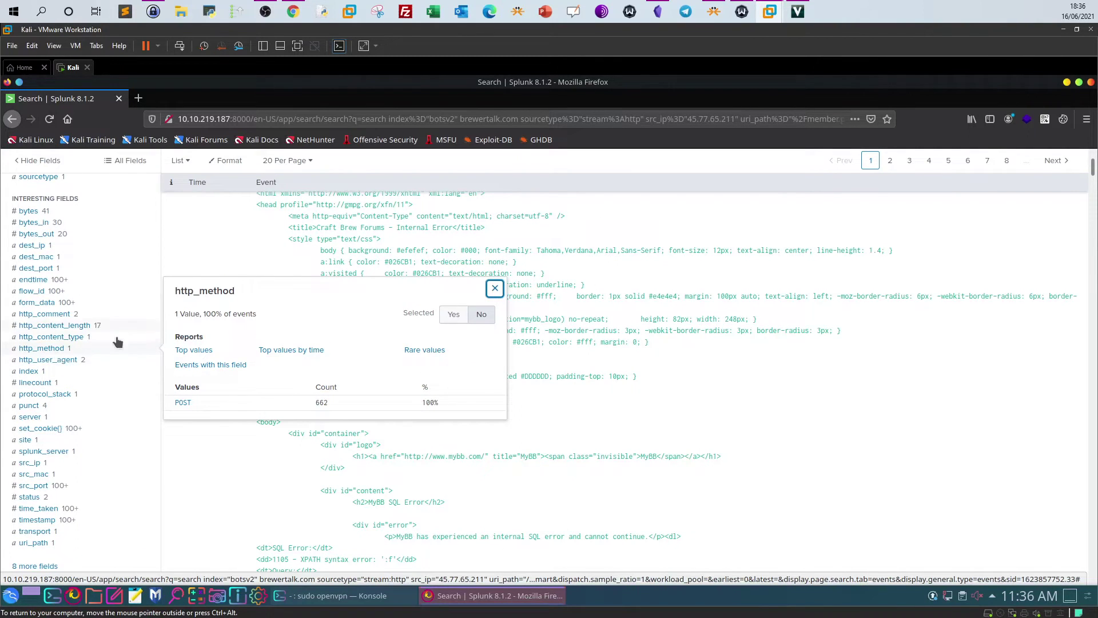
pyautogui.click(40, 303)
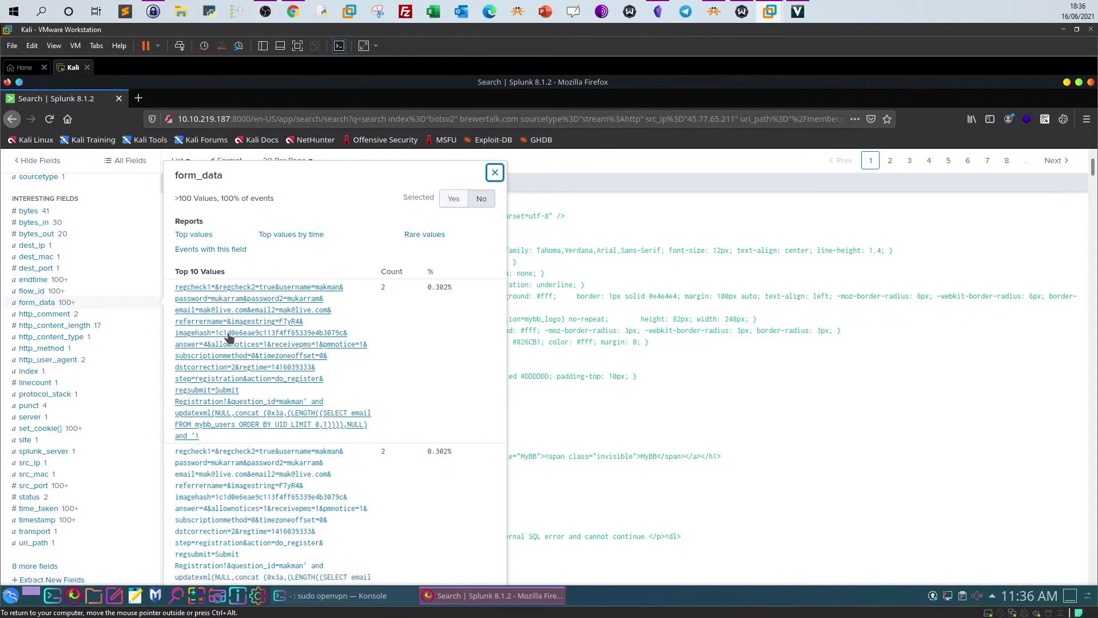
pyautogui.click(495, 172)
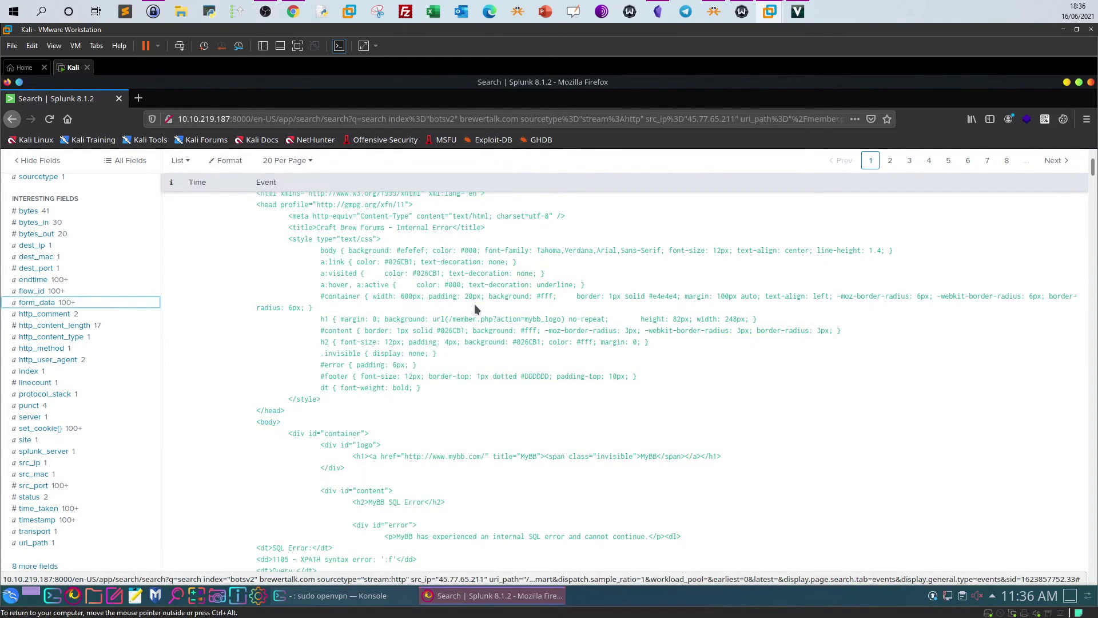
pyautogui.scroll(2, 473, 310)
pyautogui.scroll(2, 474, 309)
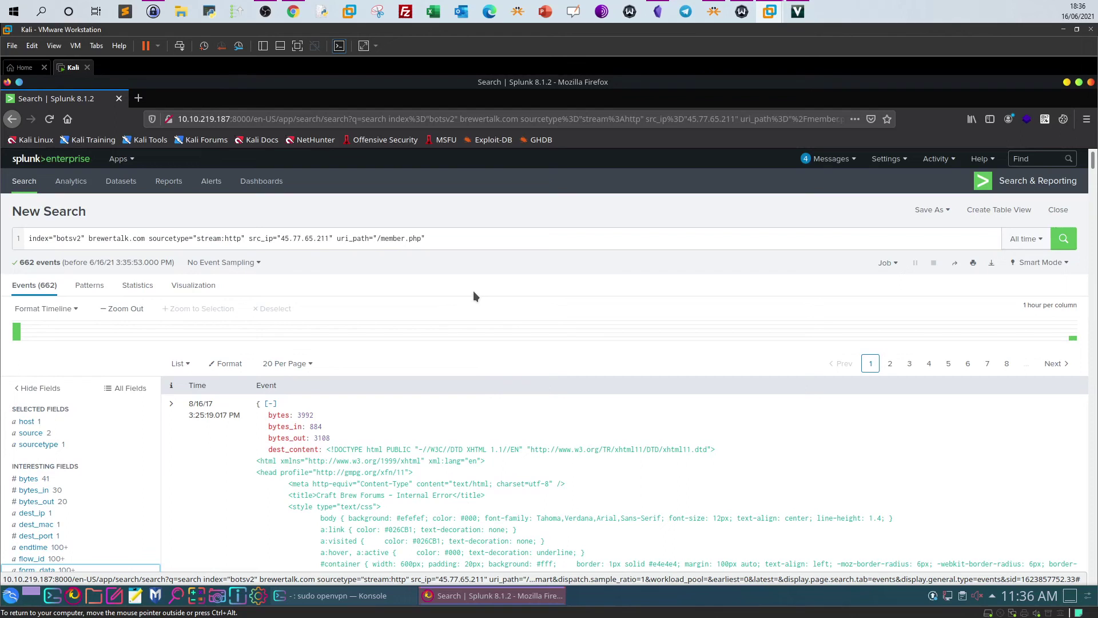
# Append a | table form_data line to the /member.php query and run it.
pyautogui.click(468, 242)
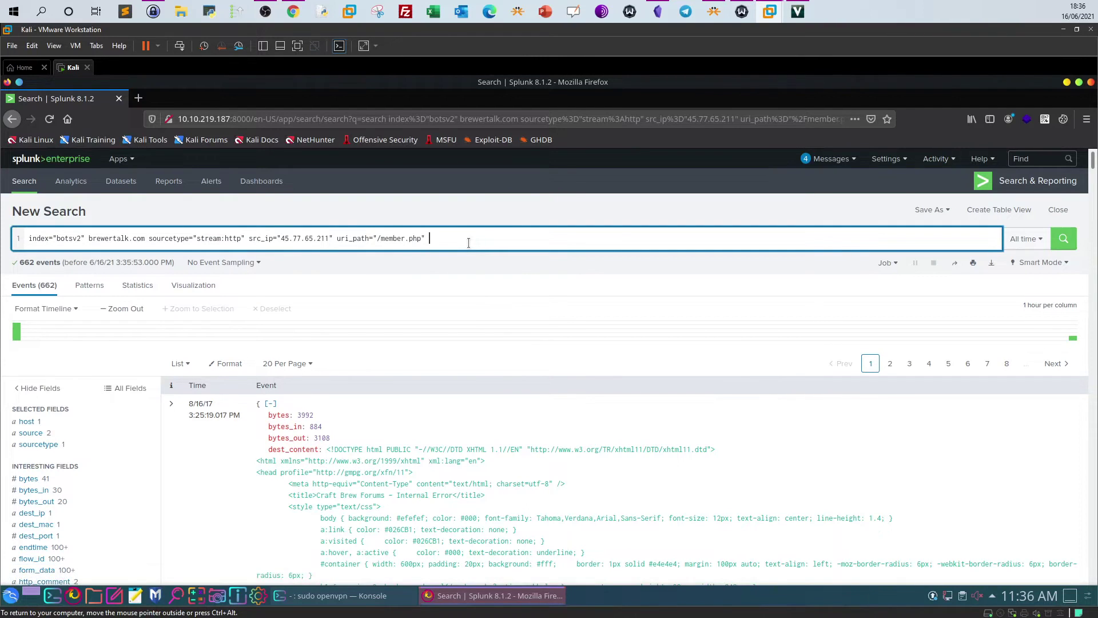
pyautogui.hotkey('shift', 'Return')
pyautogui.write('| ')
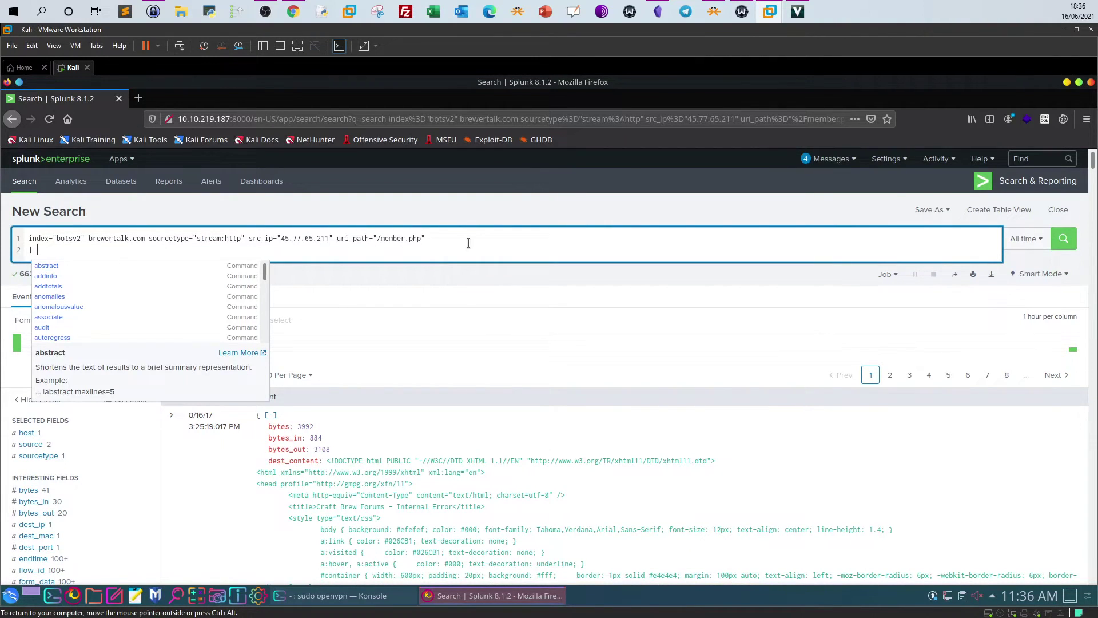
pyautogui.write('ta')
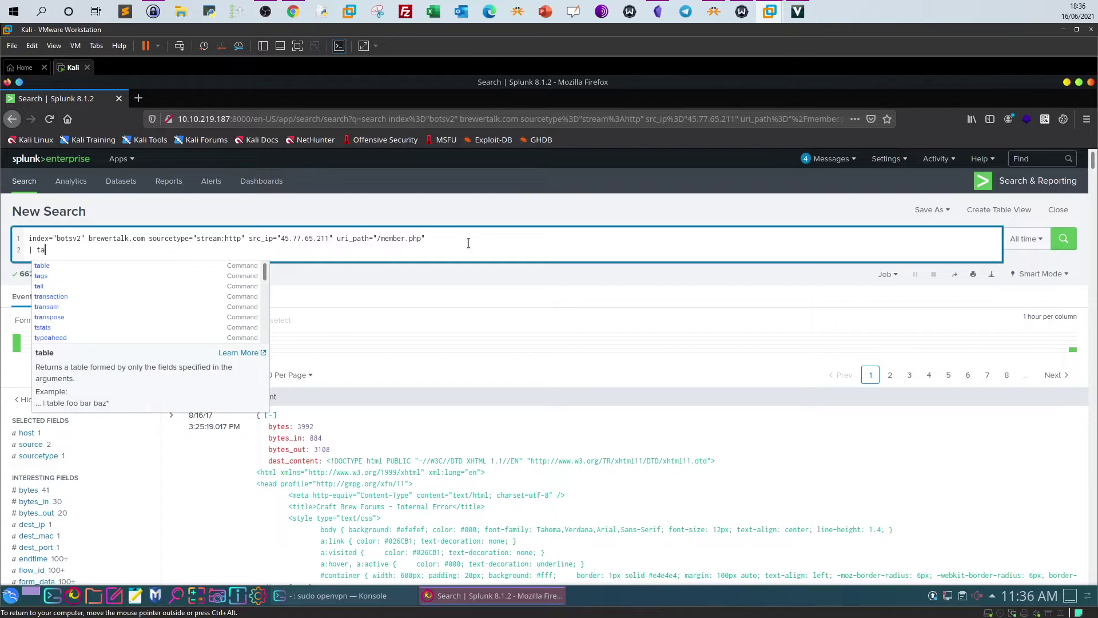
pyautogui.write('ble form_data')
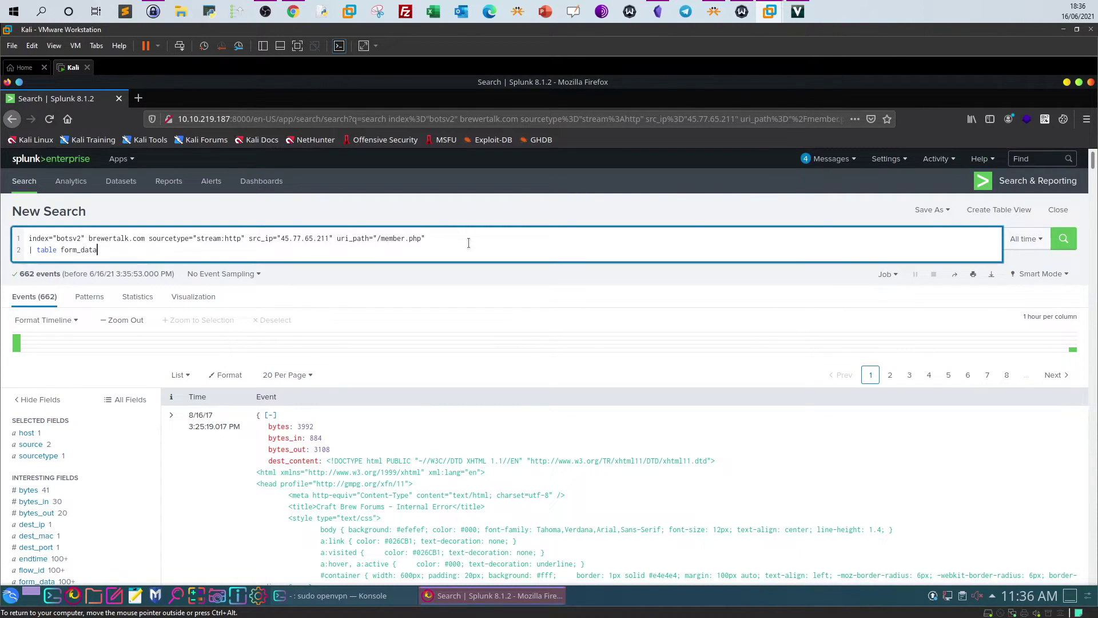
pyautogui.click(1064, 238)
# Add | dedup form_data ahead of the table, yielding 590 distinct form_data payloads.
pyautogui.click(659, 13)
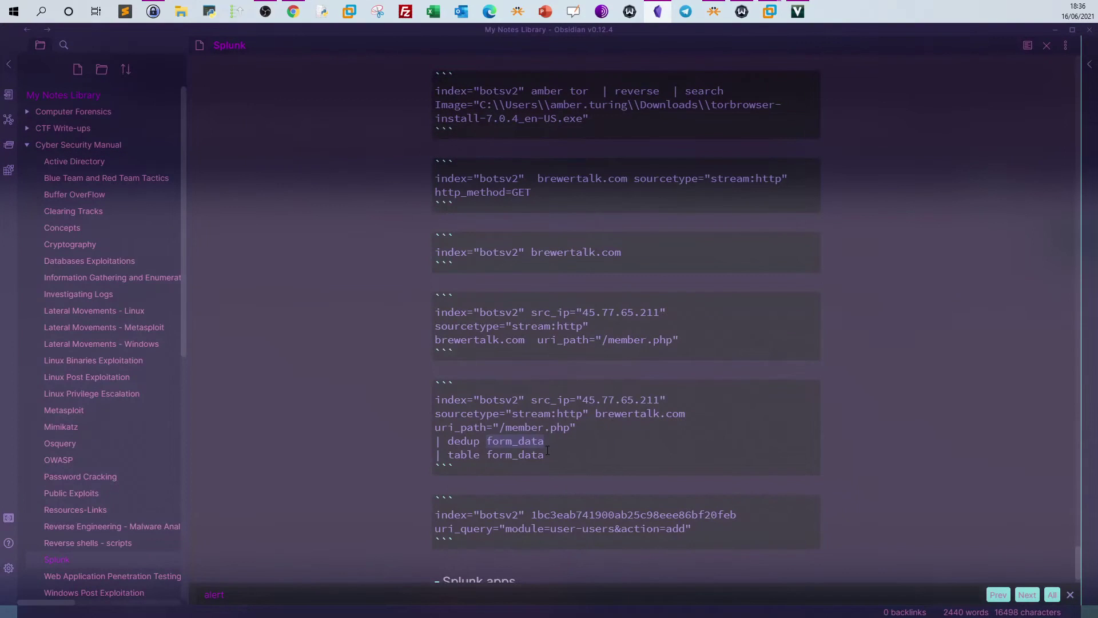
pyautogui.click(658, 11)
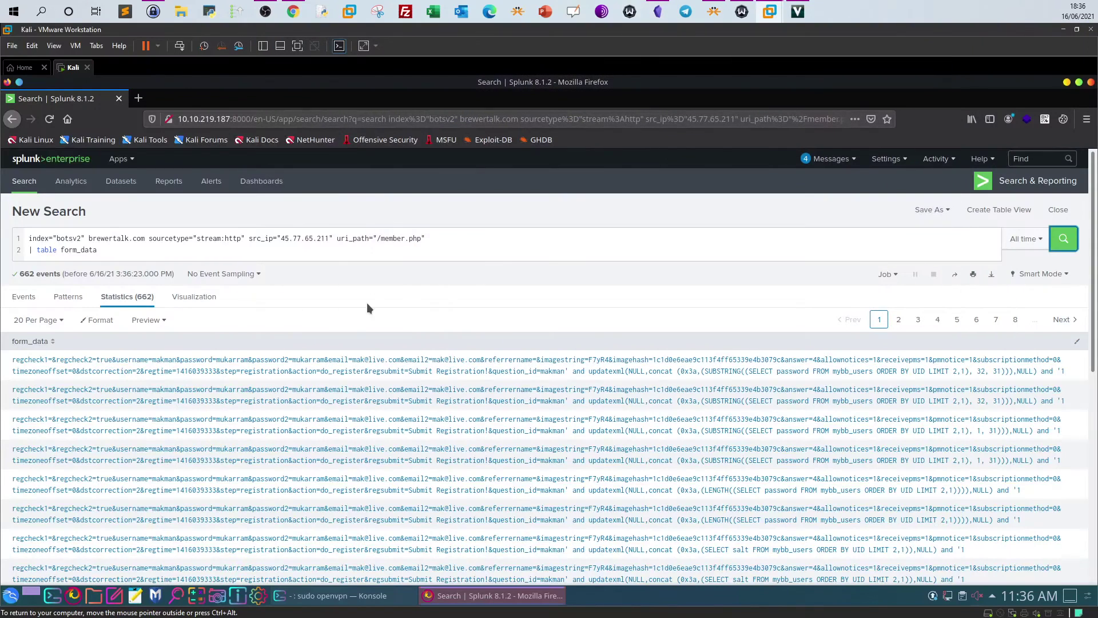
pyautogui.moveTo(60, 250); pyautogui.dragTo(36, 250)
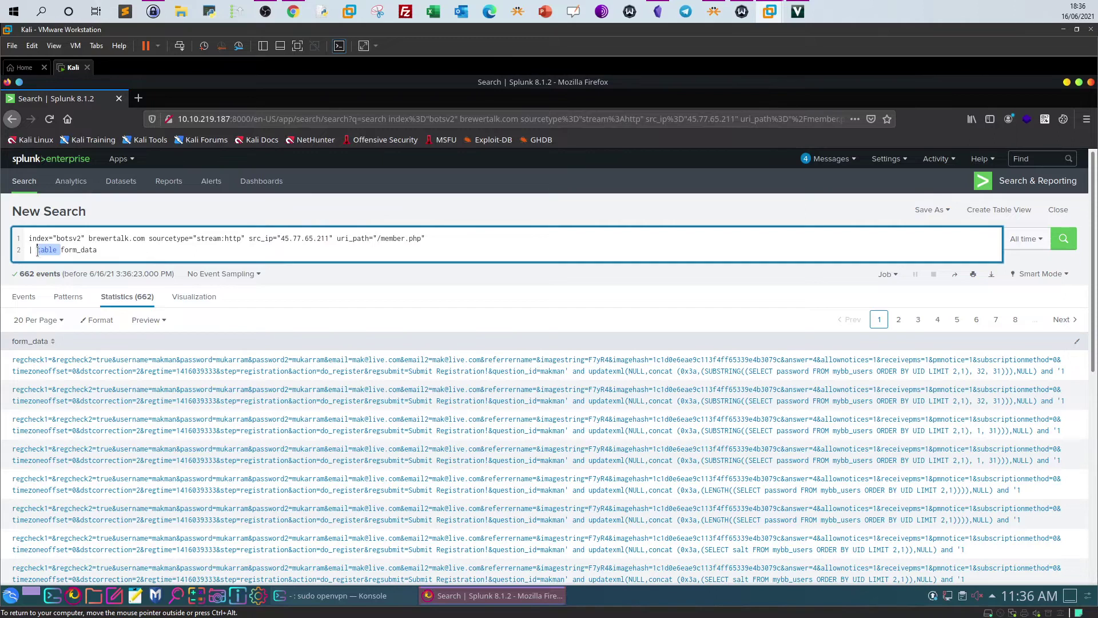
pyautogui.write('dedup')
pyautogui.click(122, 245)
pyautogui.write('| table ')
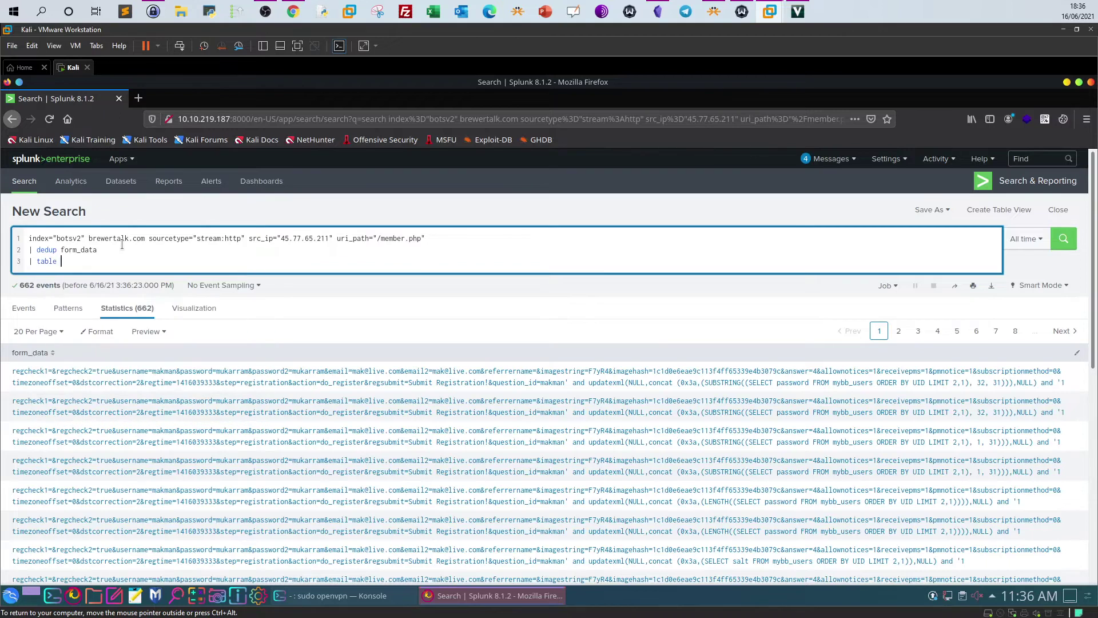
pyautogui.write('form_data')
pyautogui.click(1063, 241)
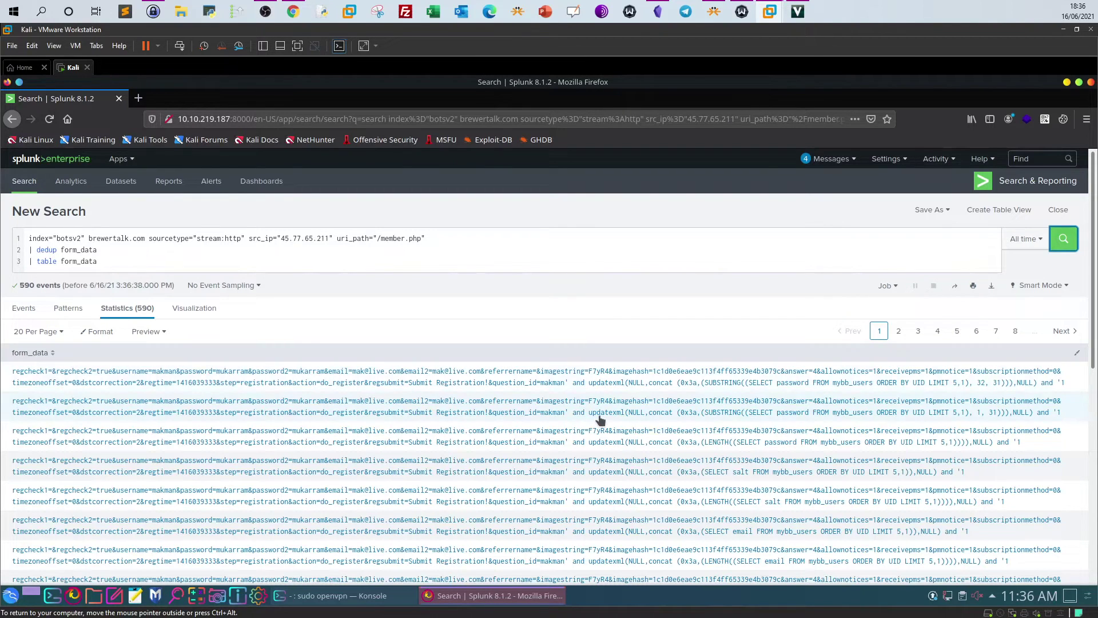
pyautogui.scroll(-3, 606, 421)
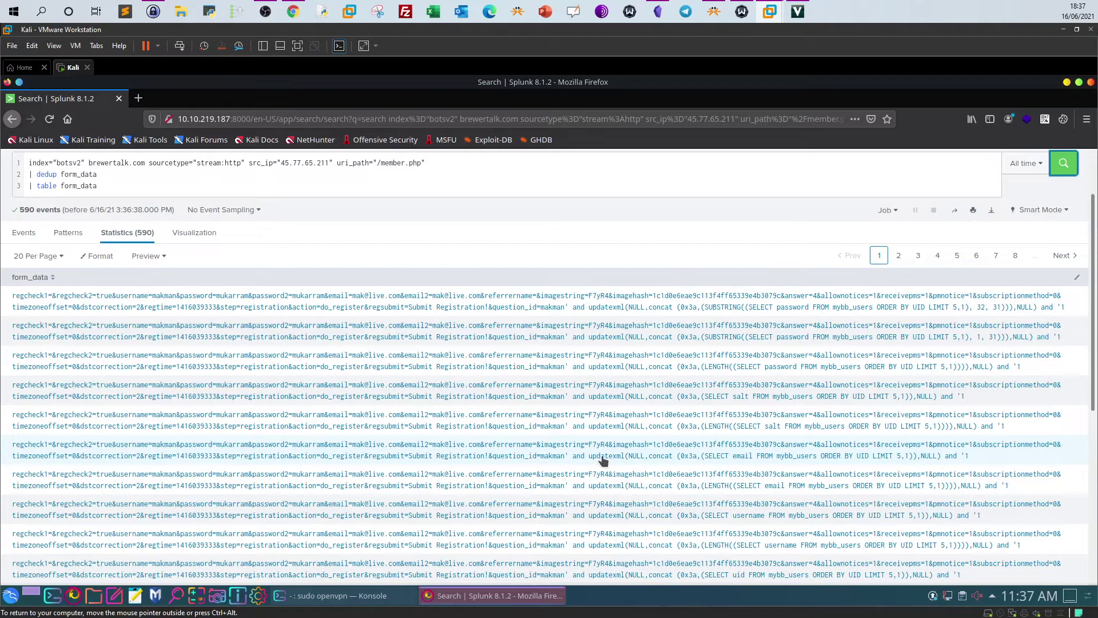
pyautogui.click(292, 11)
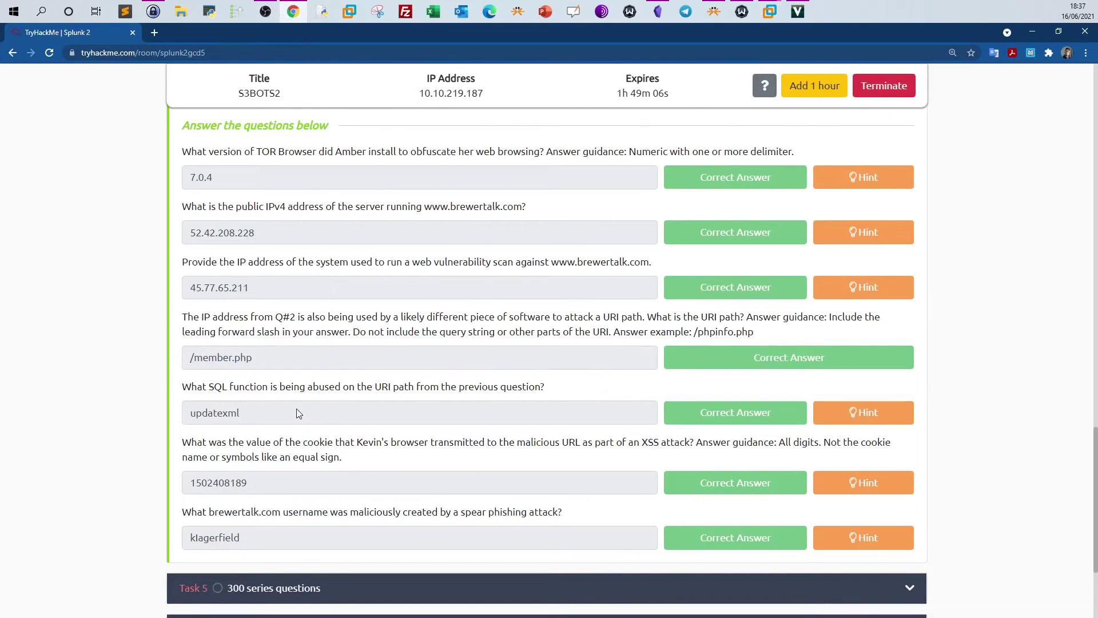
pyautogui.moveTo(298, 413); pyautogui.dragTo(163, 414)
pyautogui.click(166, 413)
pyautogui.moveTo(355, 442); pyautogui.dragTo(369, 441)
pyautogui.click(770, 12)
# Search the botsv2 index for the user's first name, returning 8,166 events.
pyautogui.click(831, 71)
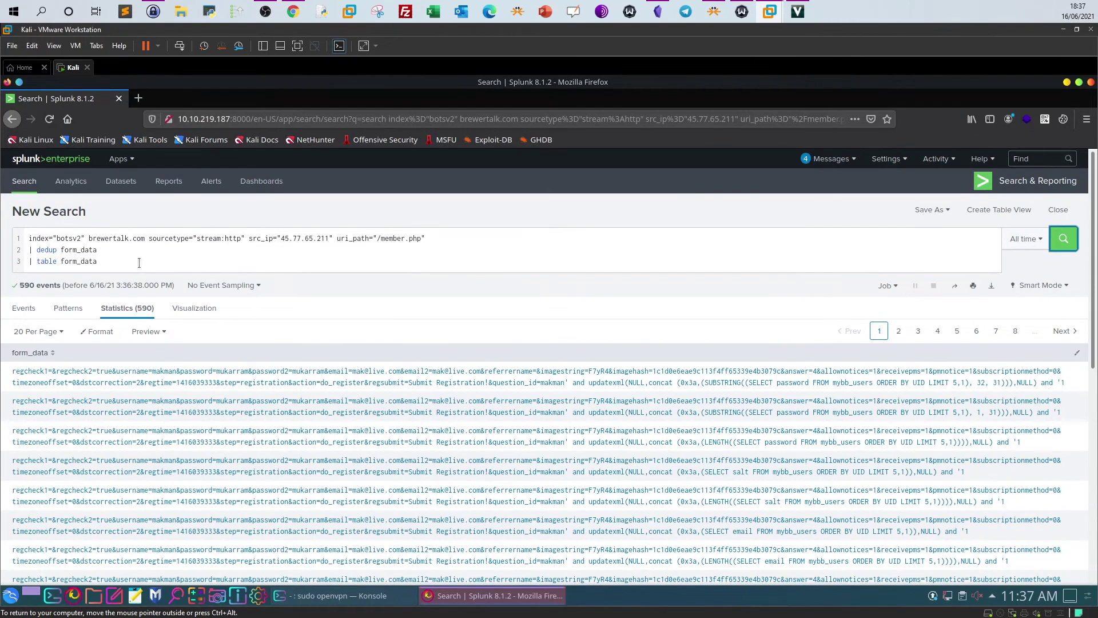
pyautogui.moveTo(139, 263); pyautogui.dragTo(88, 236)
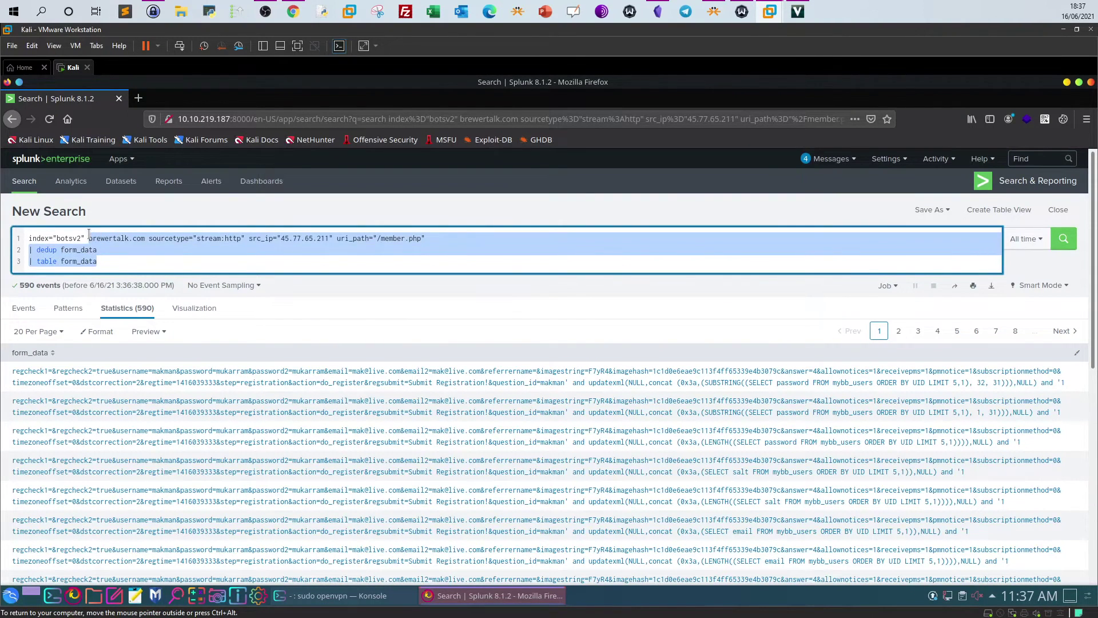
pyautogui.write('kevin')
pyautogui.press('Return')
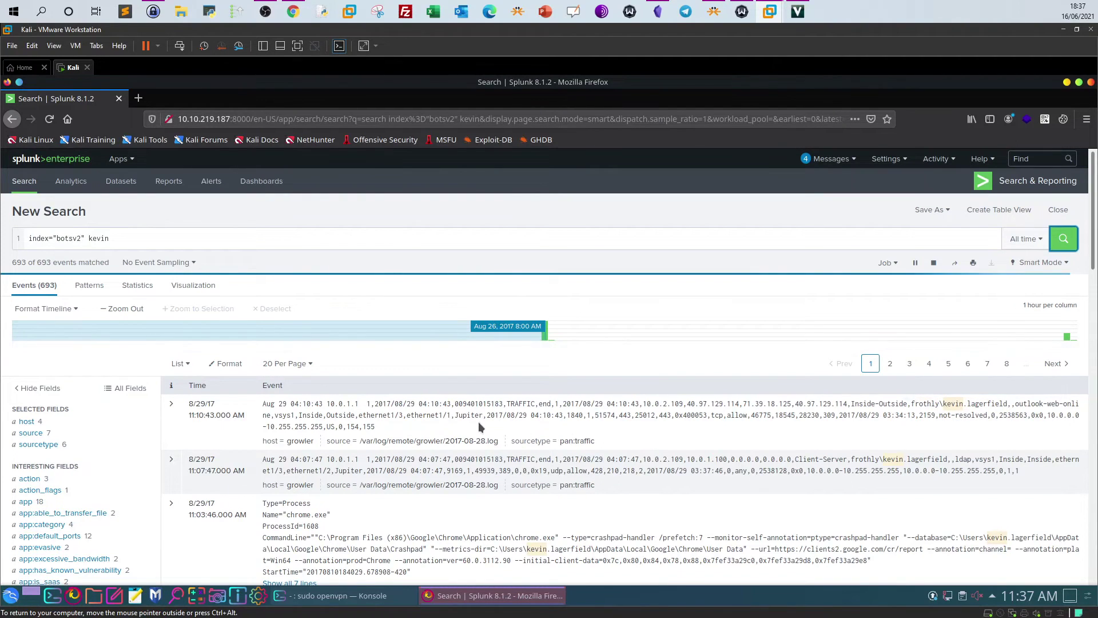
# Review the sourcetype breakdown and scroll through the matching events.
pyautogui.click(38, 445)
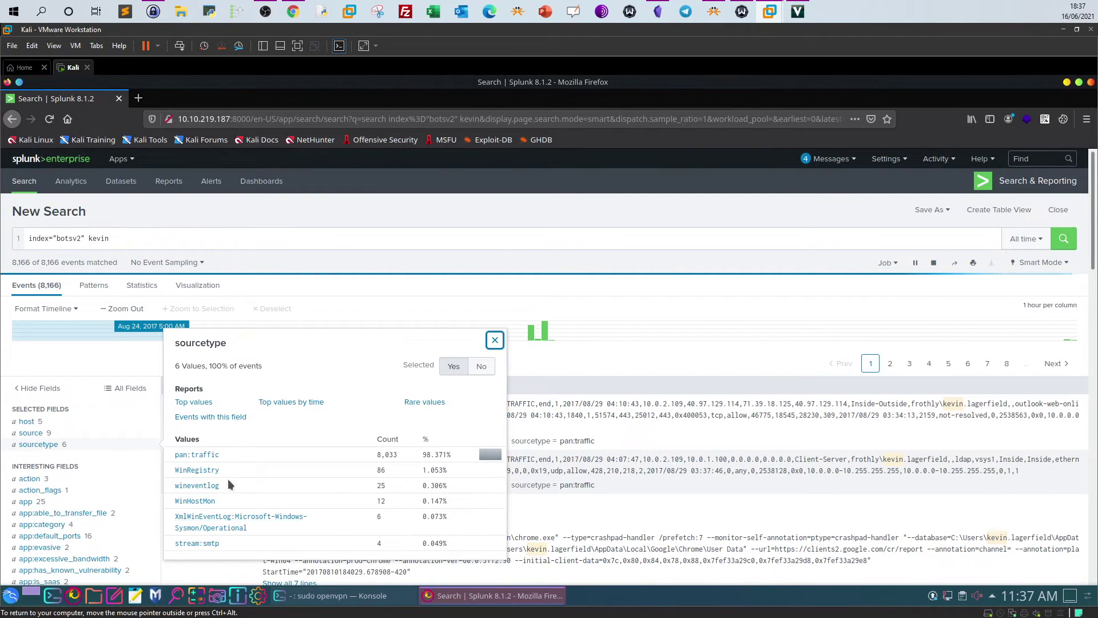
pyautogui.click(495, 340)
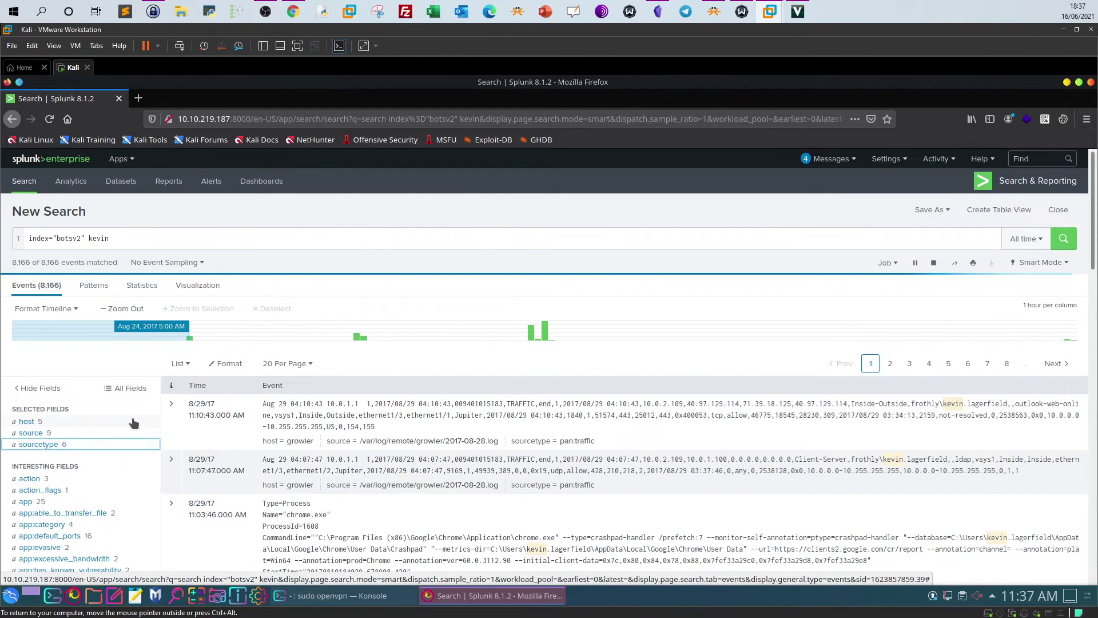
pyautogui.scroll(-3, 132, 422)
pyautogui.scroll(-5, 133, 422)
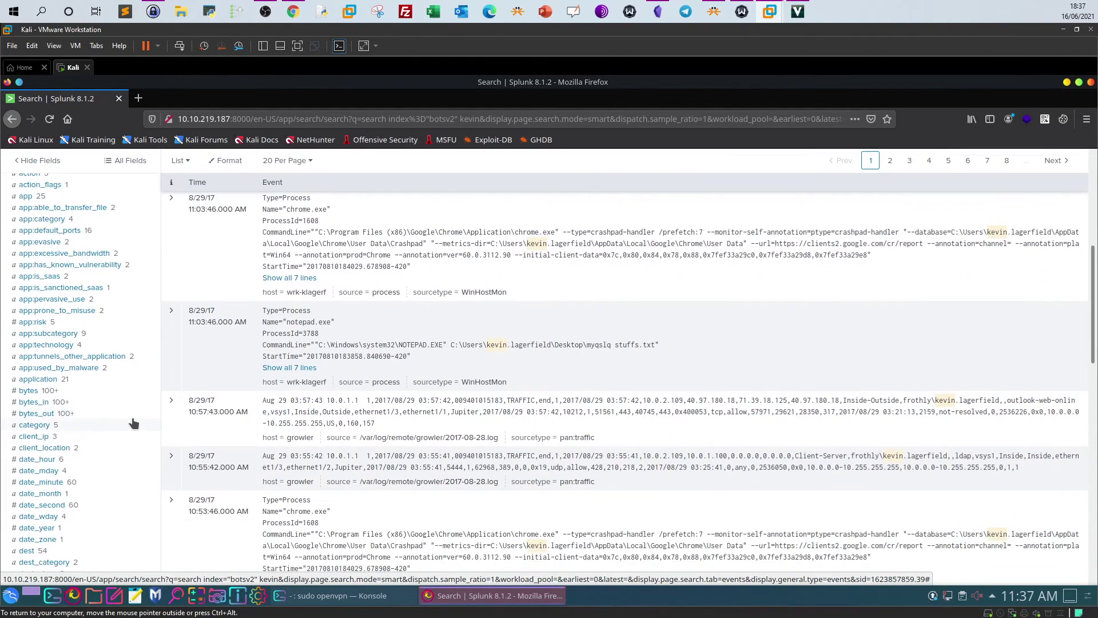
pyautogui.scroll(-2, 132, 423)
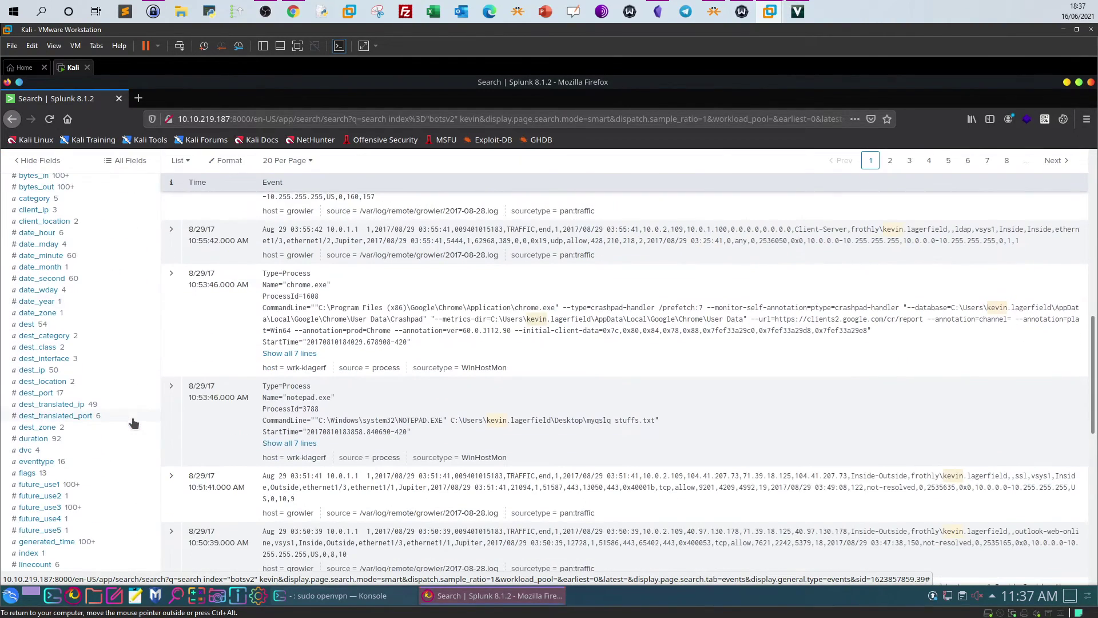
pyautogui.scroll(-2, 133, 422)
pyautogui.scroll(-2, 132, 422)
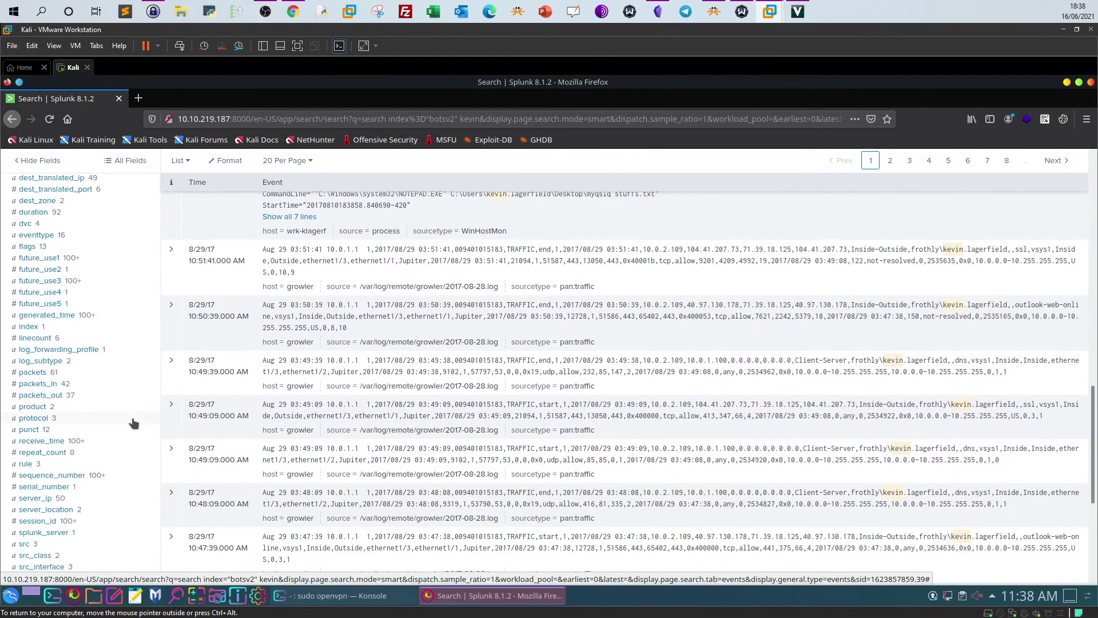
pyautogui.scroll(-2, 133, 422)
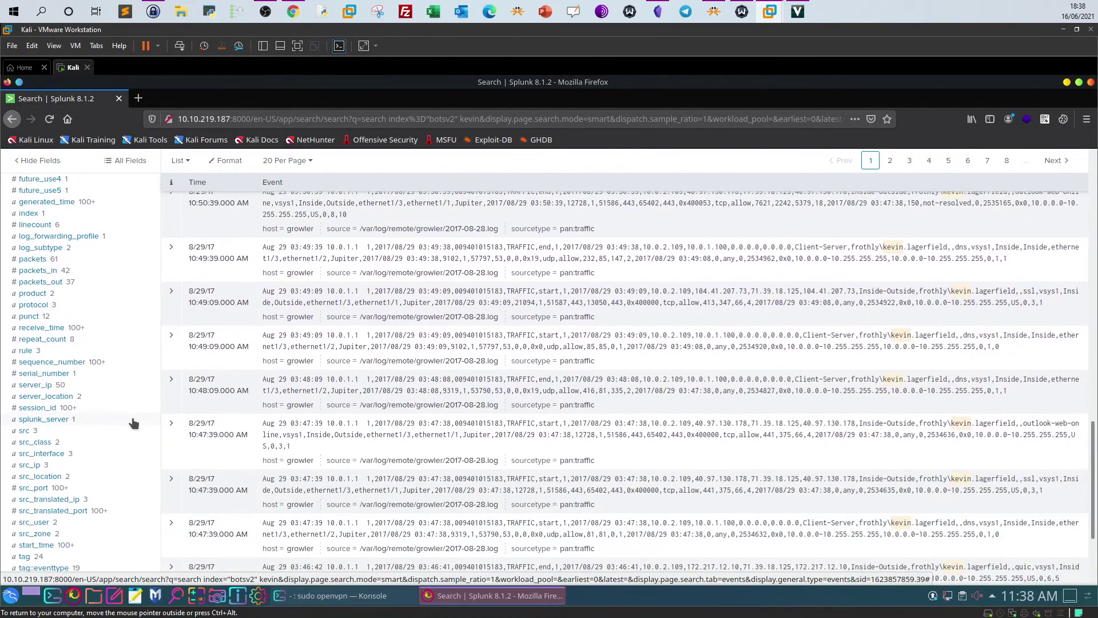
pyautogui.scroll(-1, 133, 422)
pyautogui.scroll(3, 133, 421)
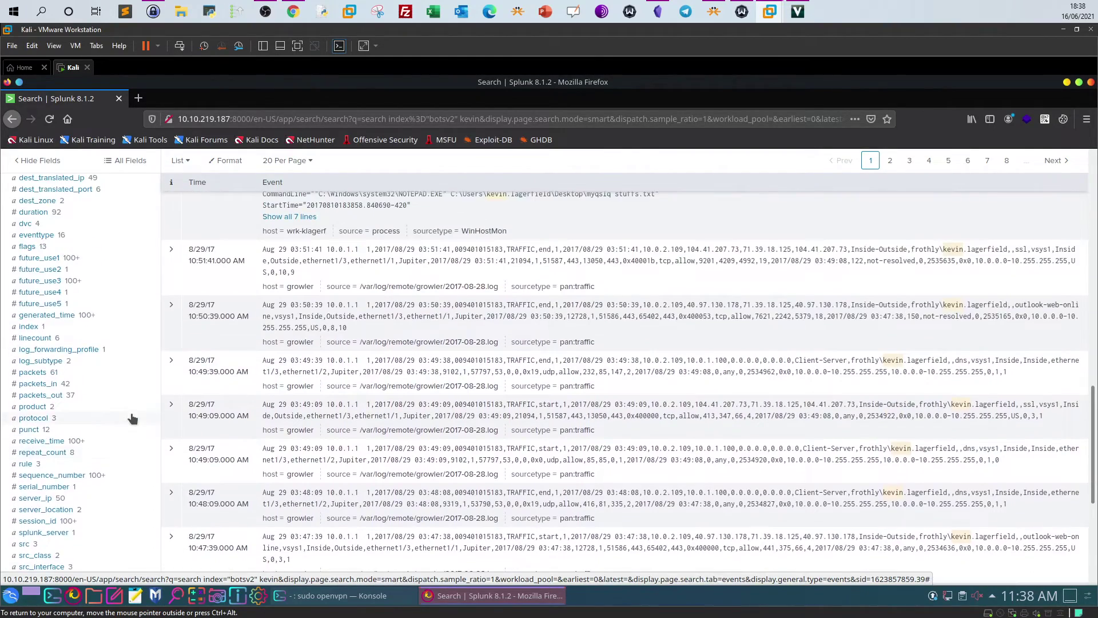
pyautogui.scroll(5, 133, 419)
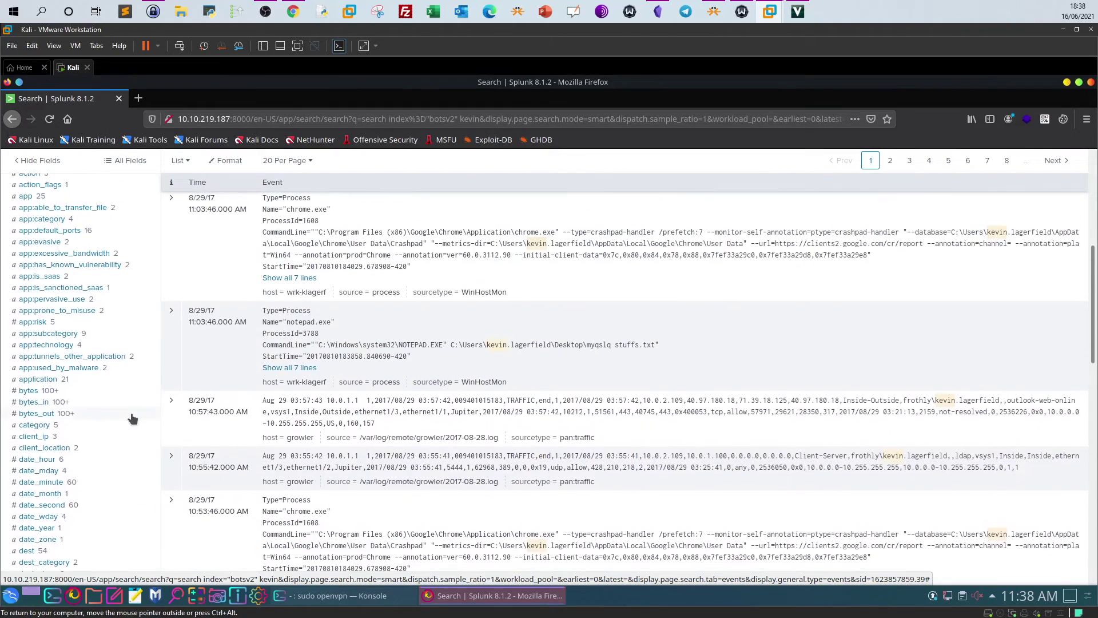
pyautogui.scroll(4, 133, 419)
pyautogui.click(39, 369)
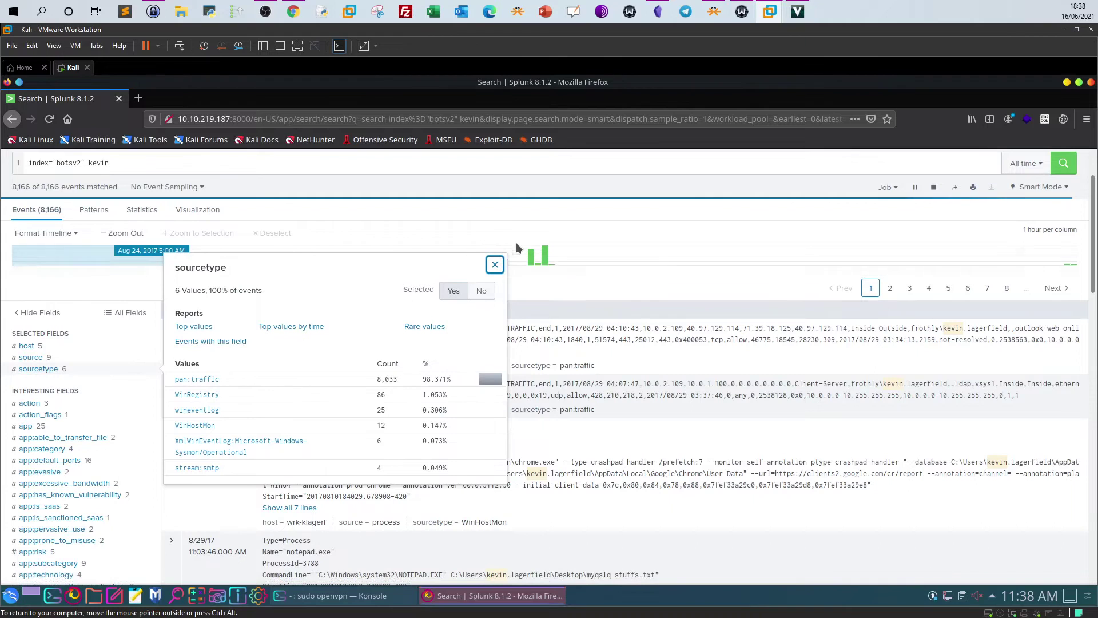
pyautogui.click(495, 264)
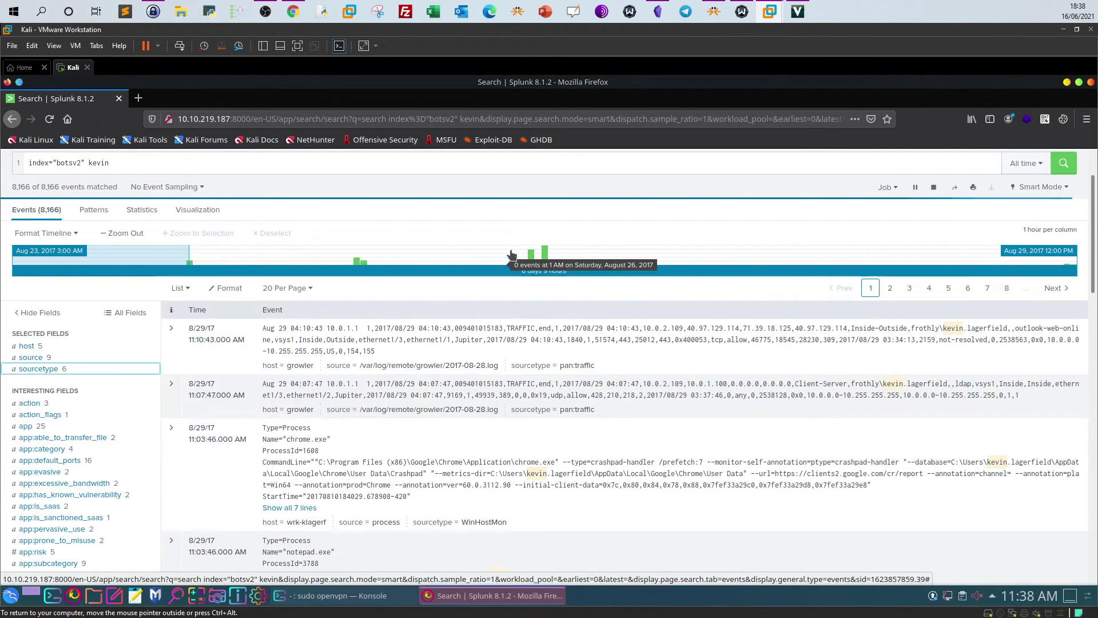
pyautogui.click(660, 12)
pyautogui.scroll(-2, 614, 375)
pyautogui.scroll(2, 519, 308)
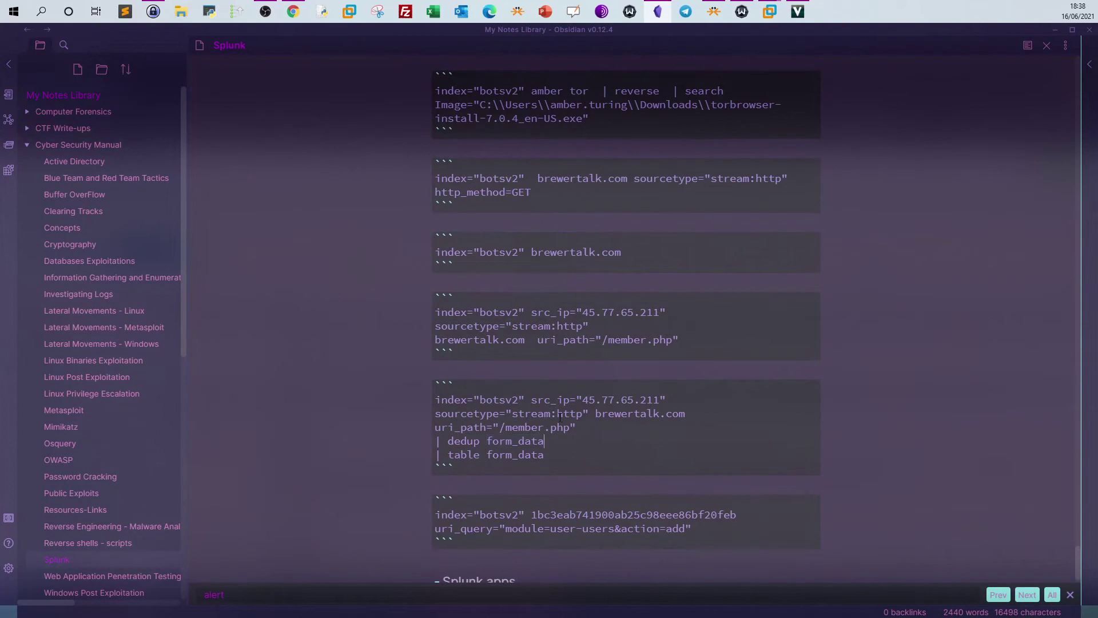
pyautogui.scroll(3, 561, 426)
pyautogui.scroll(-3, 564, 347)
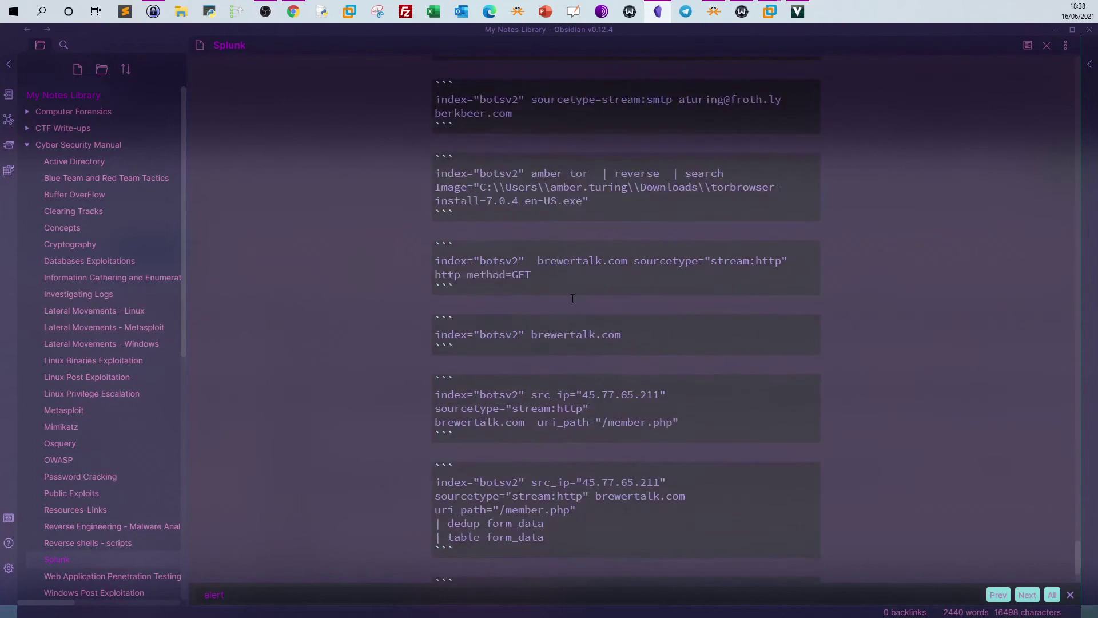
pyautogui.scroll(-1, 572, 298)
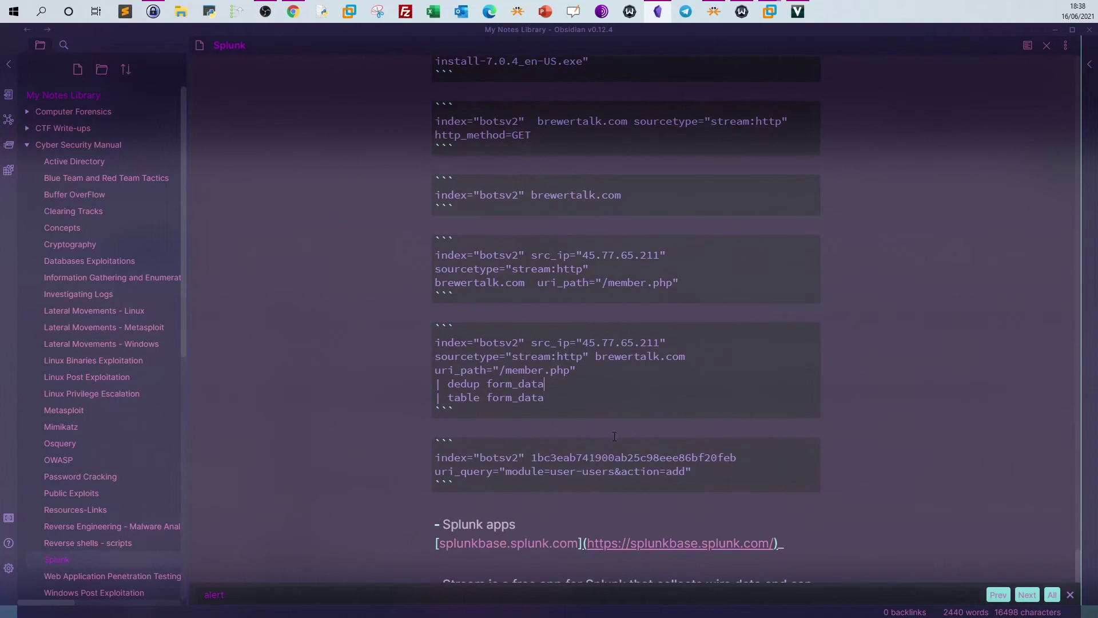
pyautogui.moveTo(624, 459); pyautogui.dragTo(552, 472)
pyautogui.click(552, 472)
pyautogui.scroll(2, 572, 301)
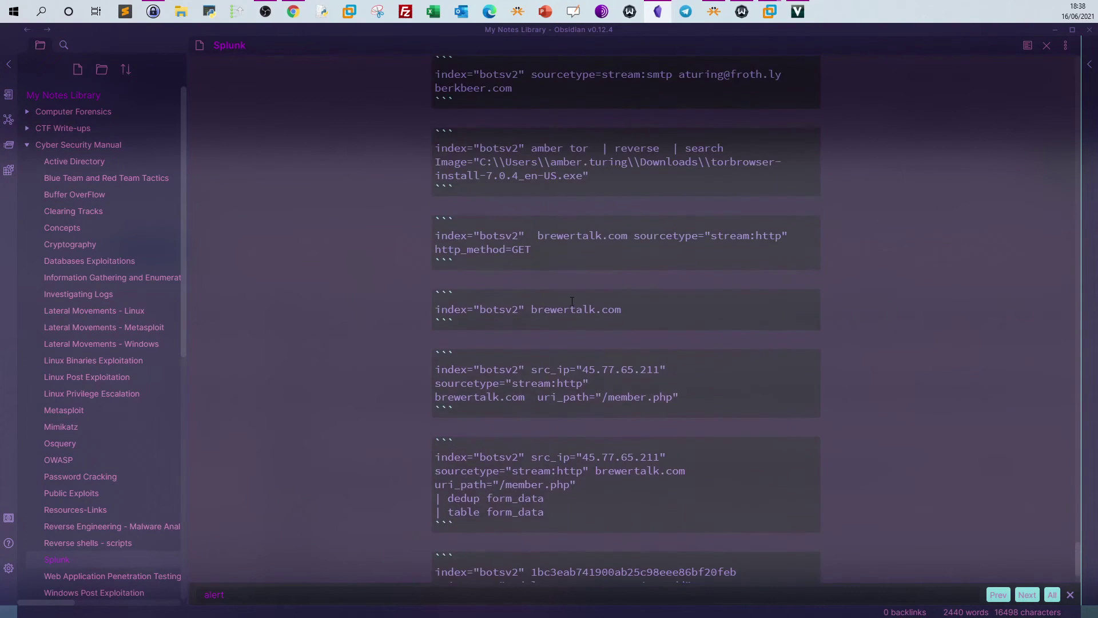
pyautogui.click(658, 17)
pyautogui.scroll(2, 201, 226)
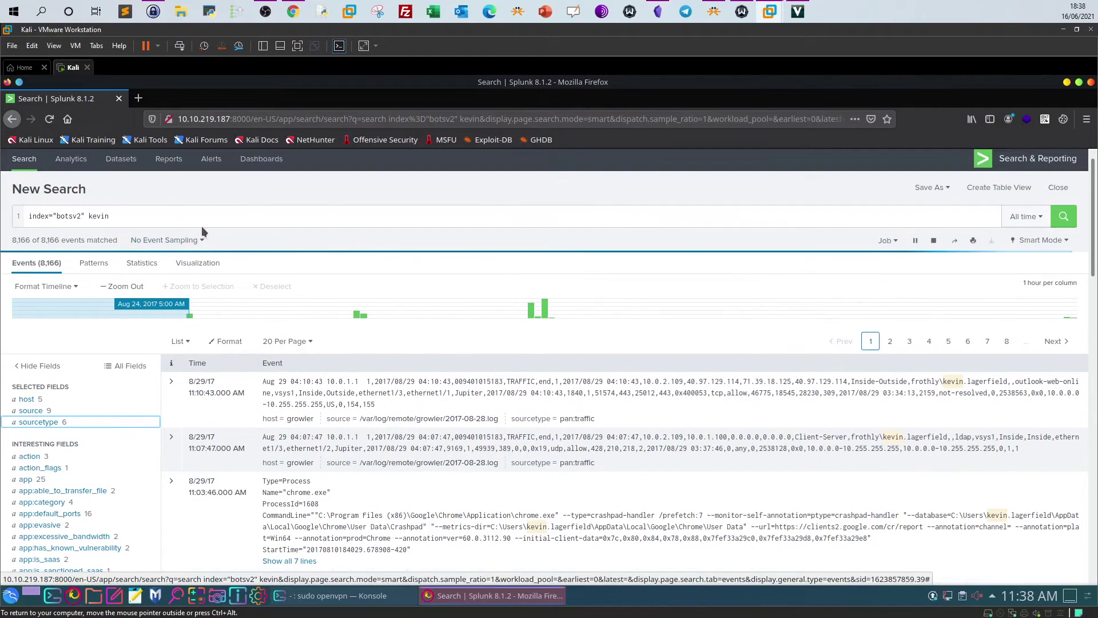
pyautogui.click(293, 11)
pyautogui.moveTo(356, 443); pyautogui.dragTo(368, 444)
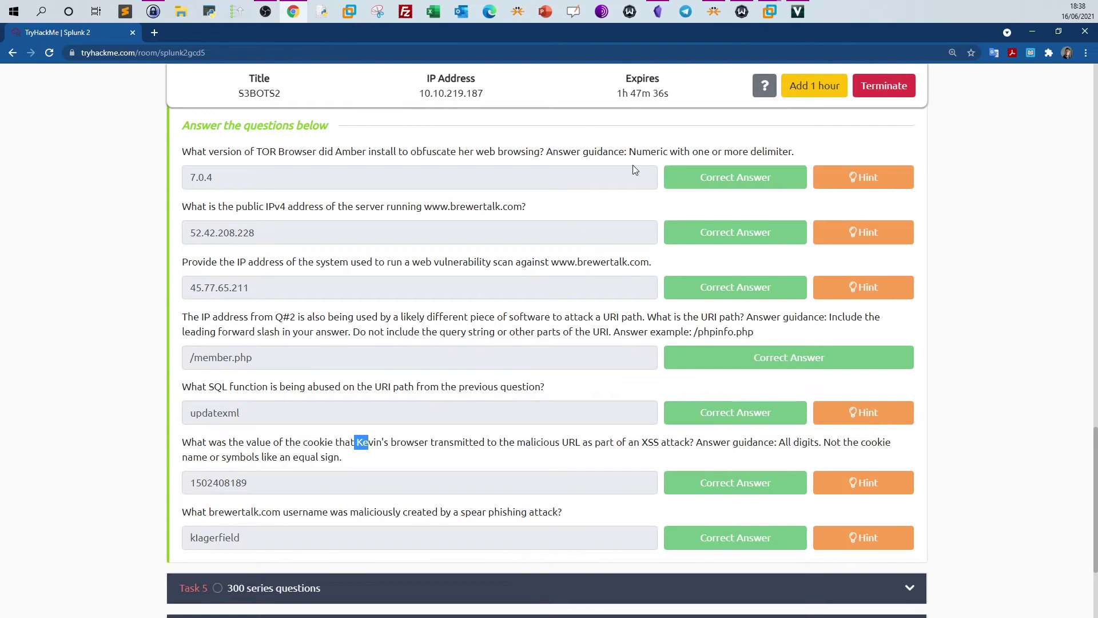
# Show the sourcetype breakdown for the kevin search: 13 sourcetypes, led by pan:traffic.
pyautogui.click(769, 12)
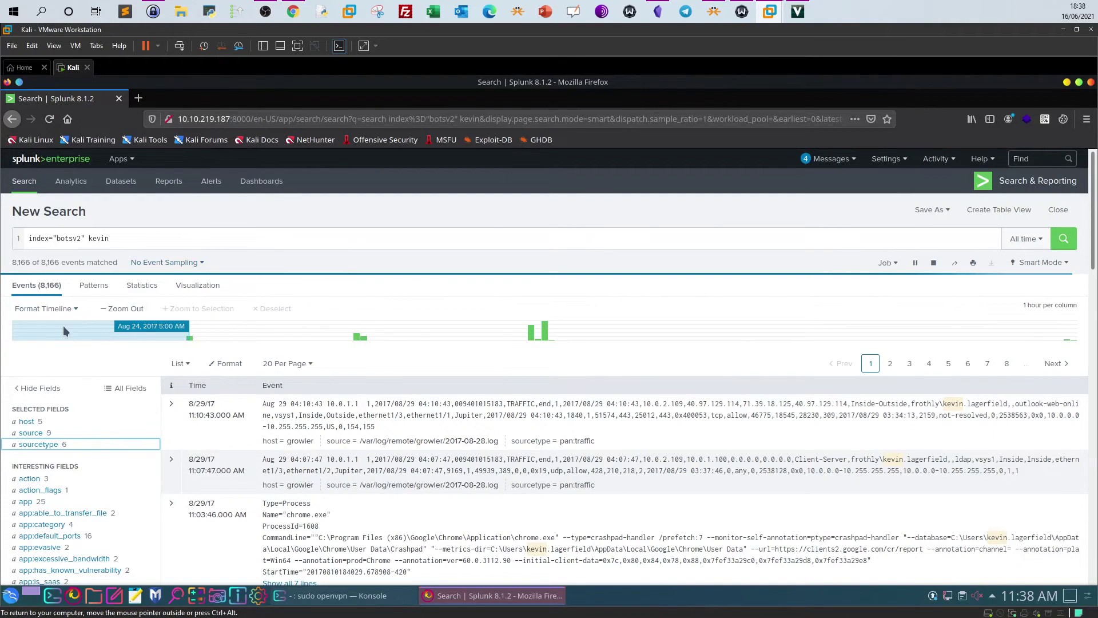
pyautogui.scroll(-1, 55, 395)
pyautogui.scroll(-1, 55, 395)
pyautogui.click(40, 406)
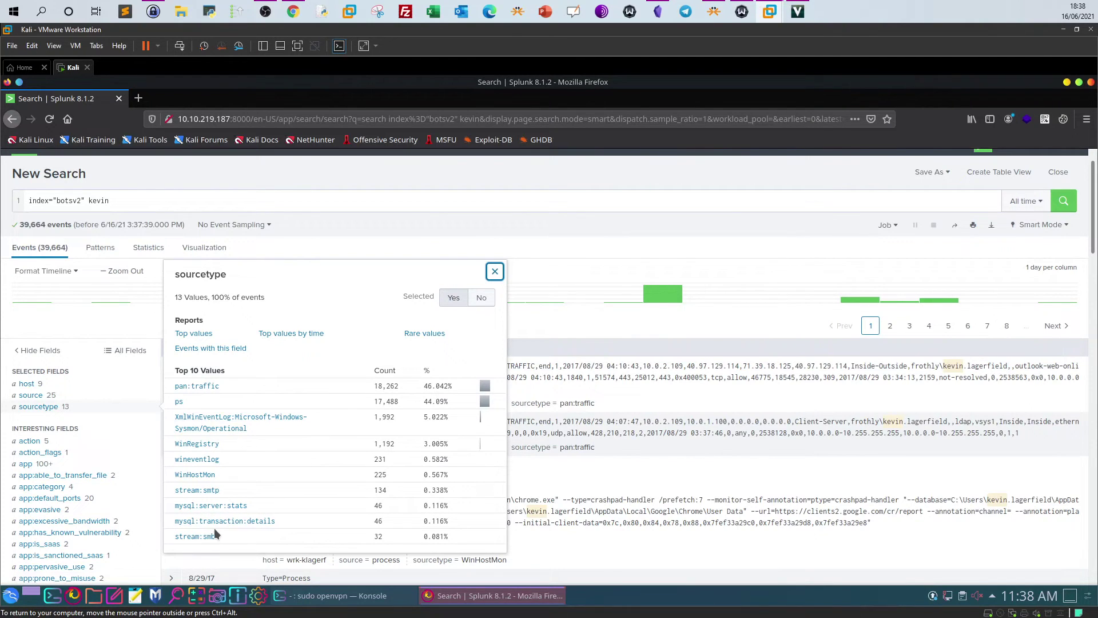
# Add sourcetype="stream:http" to the kevin query and run it, returning 13 HTTP events.
pyautogui.click(177, 195)
pyautogui.write('sur')
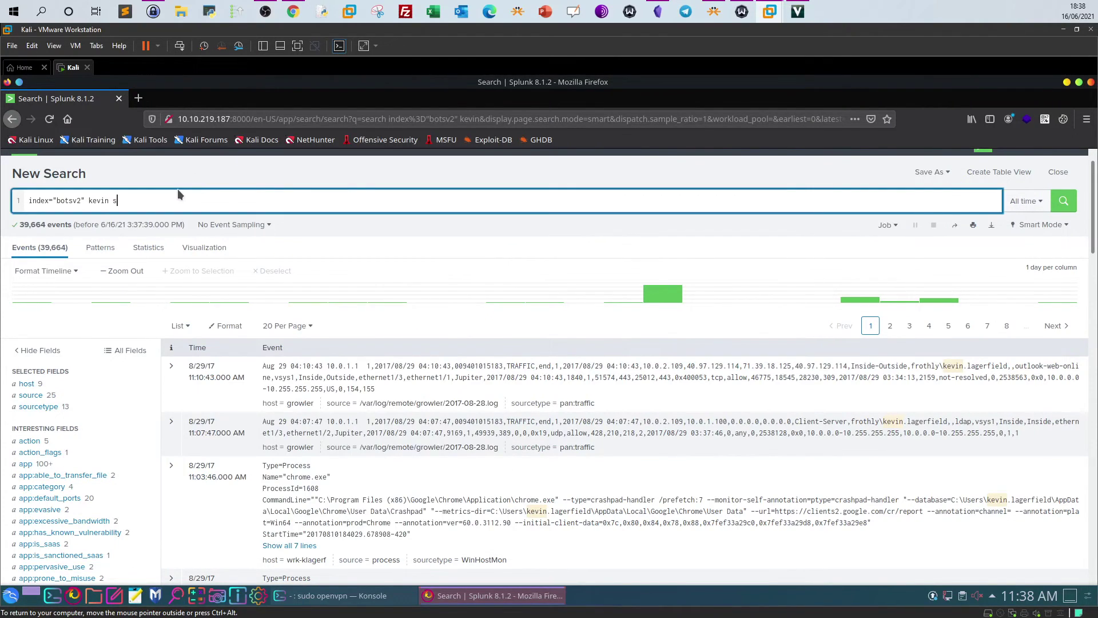
pyautogui.press('BackSpace')
pyautogui.press('BackSpace')
pyautogui.write('ourcetype=')
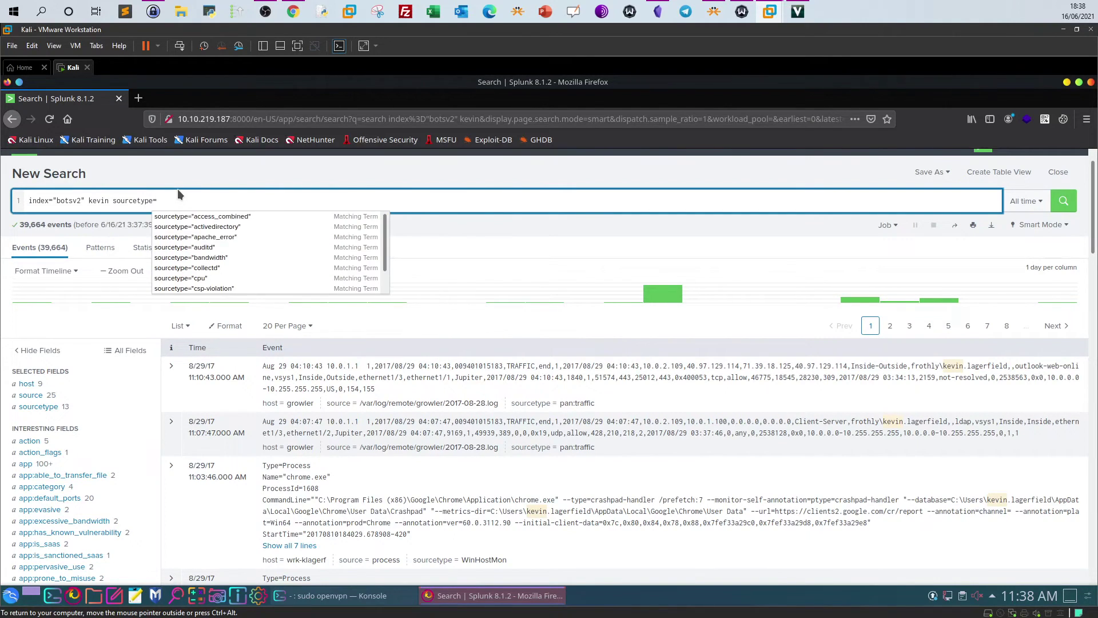
pyautogui.write('str')
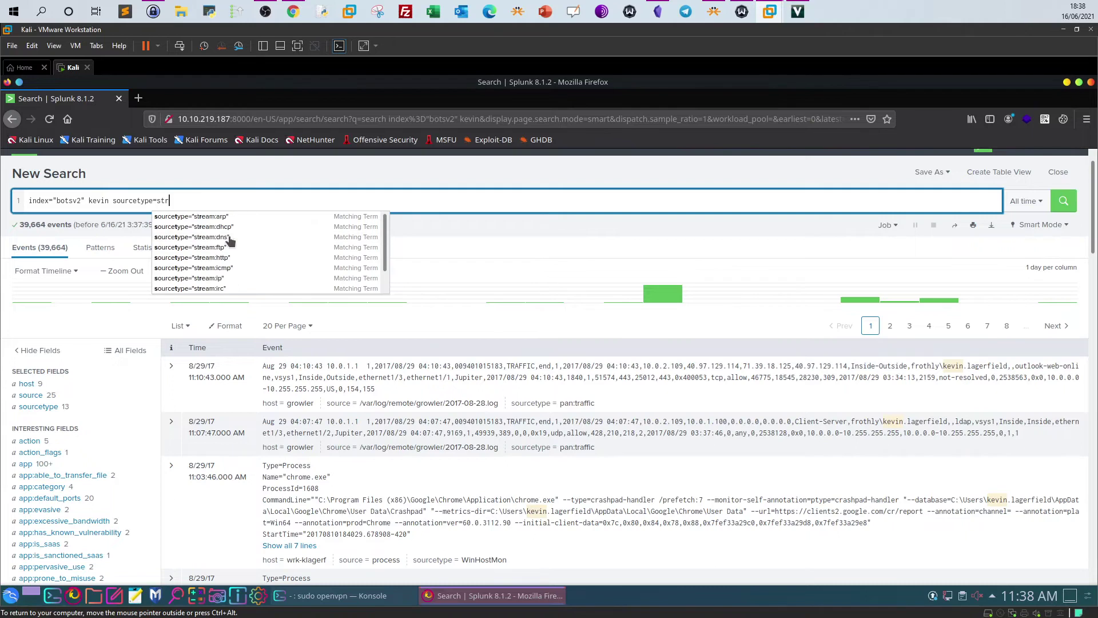
pyautogui.click(231, 267)
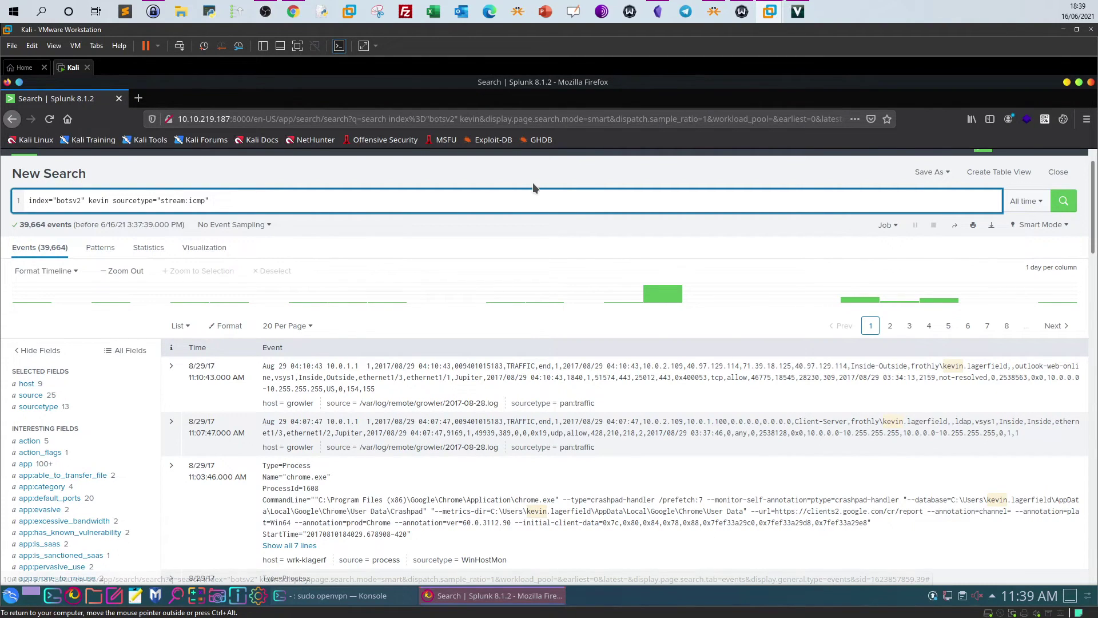
pyautogui.moveTo(205, 202); pyautogui.dragTo(191, 201)
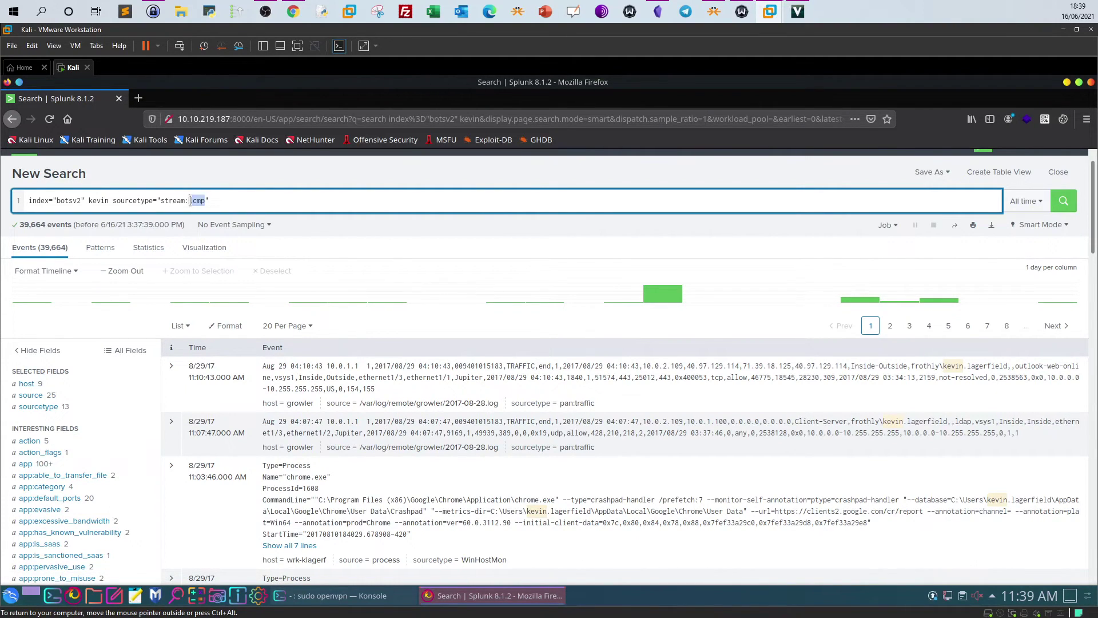
pyautogui.write('http')
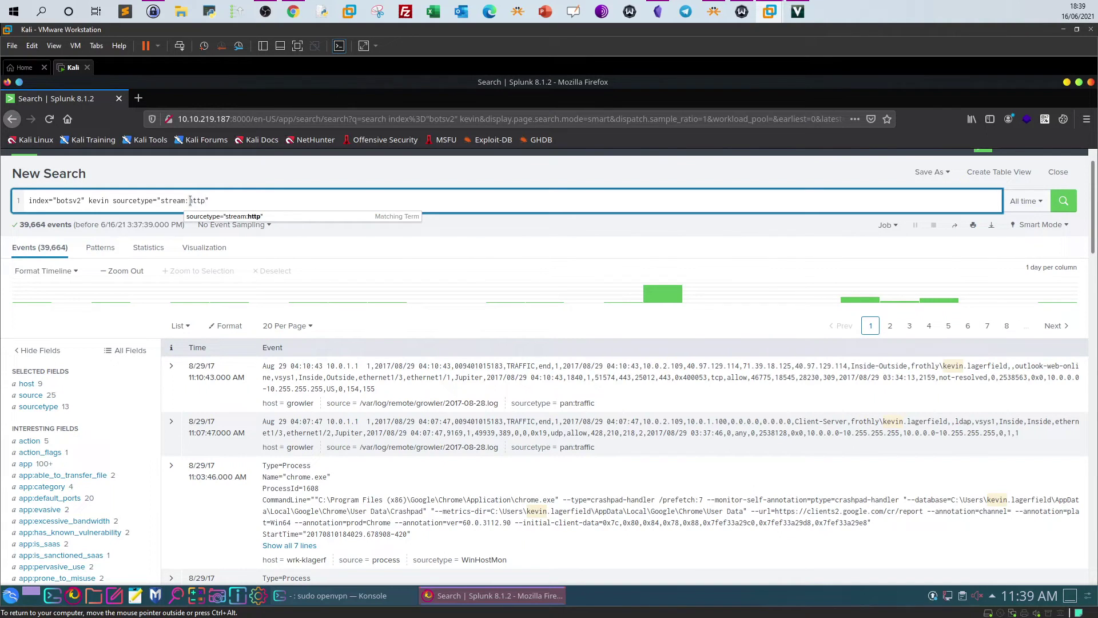
pyautogui.click(1063, 200)
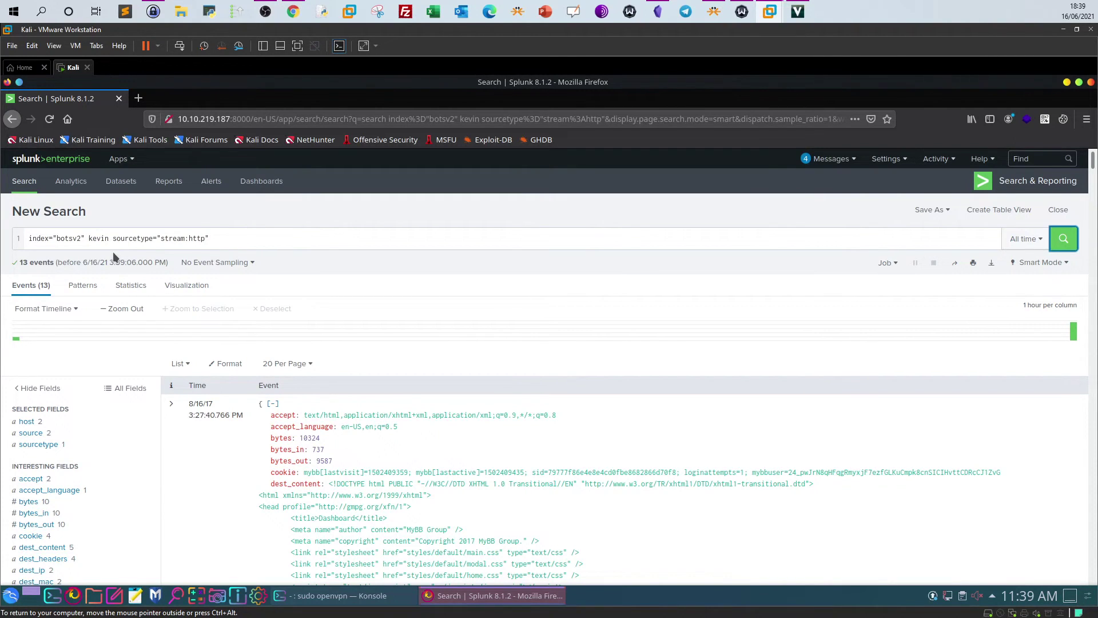
pyautogui.scroll(-3, 122, 397)
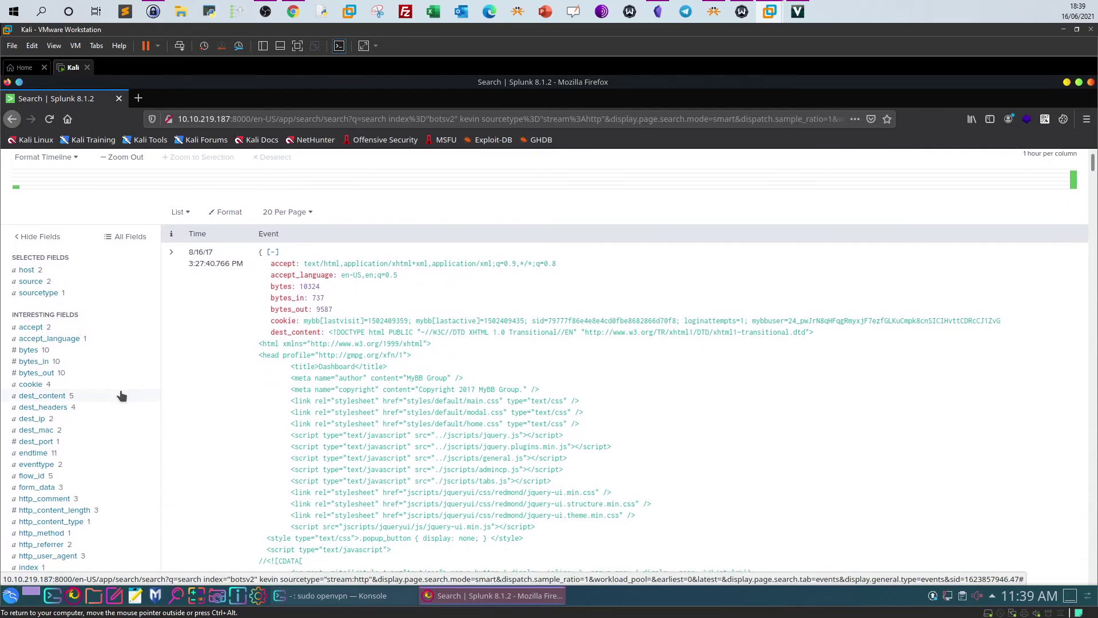
pyautogui.scroll(-3, 120, 394)
pyautogui.scroll(-1, 74, 348)
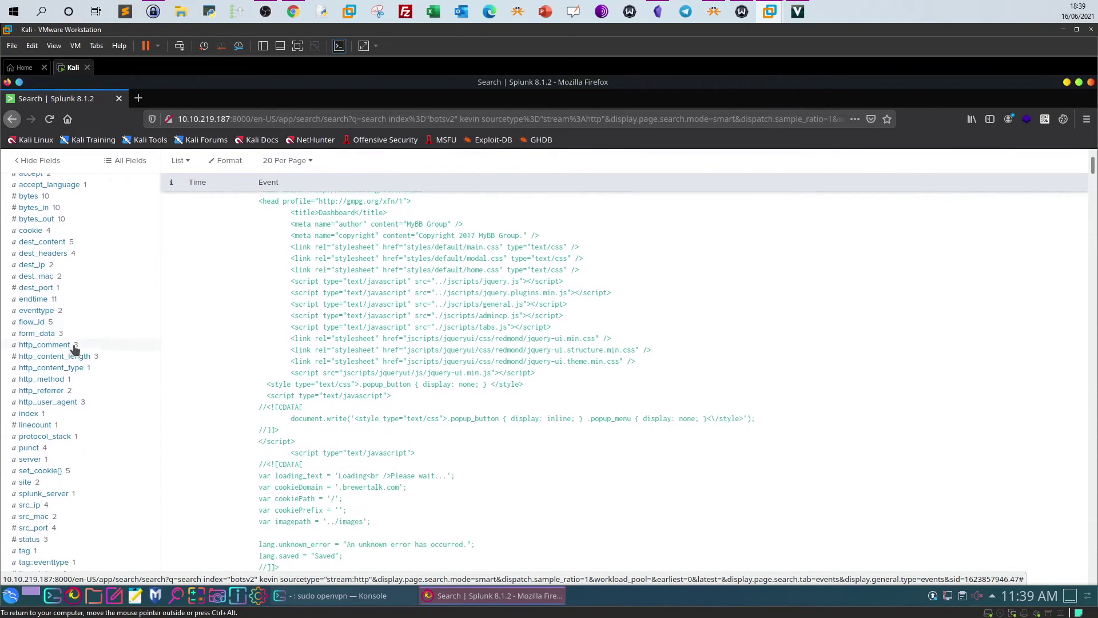
pyautogui.scroll(1, 123, 254)
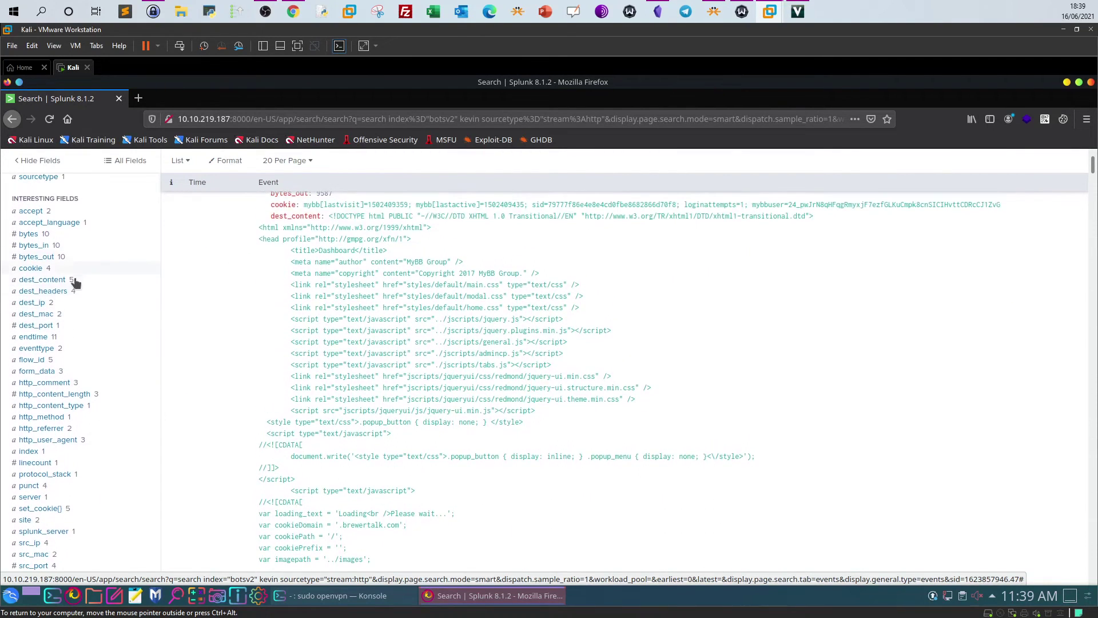
# Inspect the cookie field's values and check the TryHackMe questions.
pyautogui.click(35, 268)
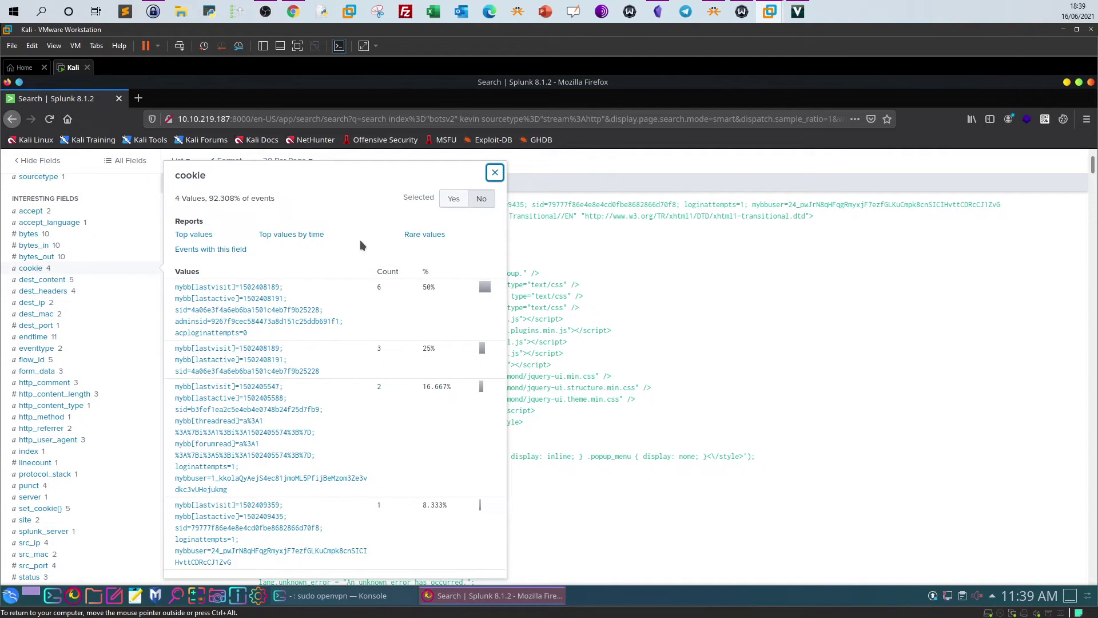
pyautogui.click(495, 172)
pyautogui.scroll(-3, 93, 316)
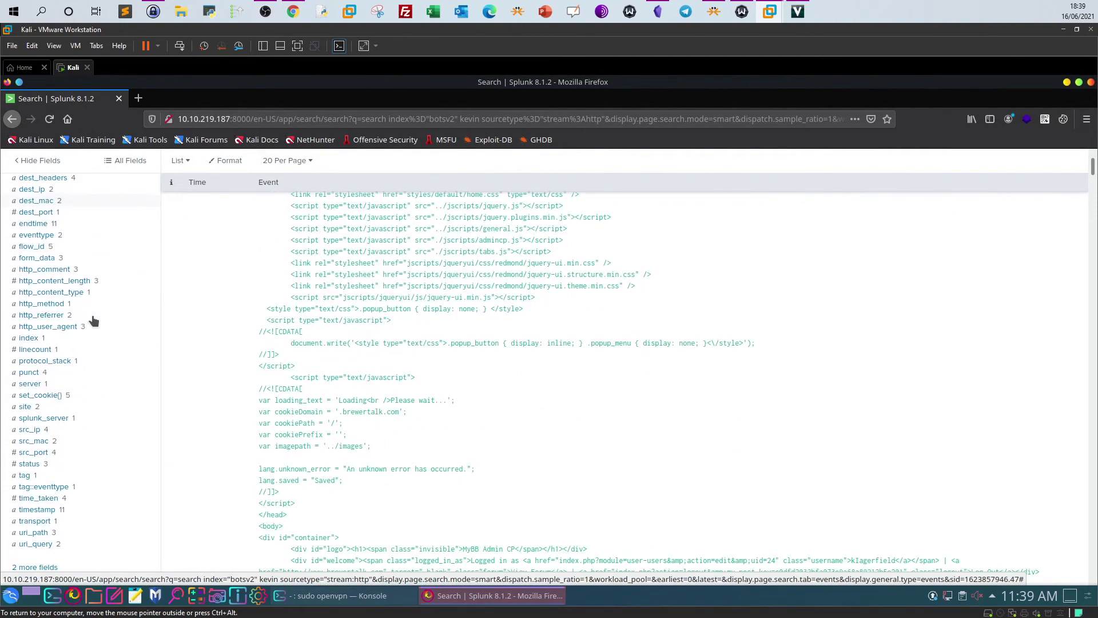
pyautogui.click(299, 17)
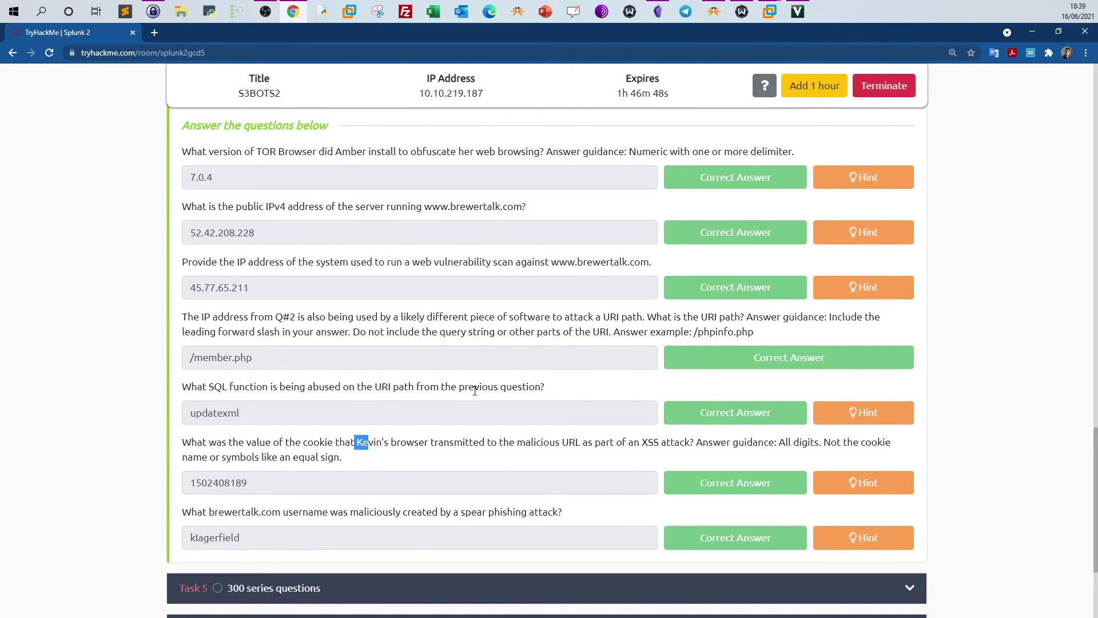
pyautogui.click(770, 11)
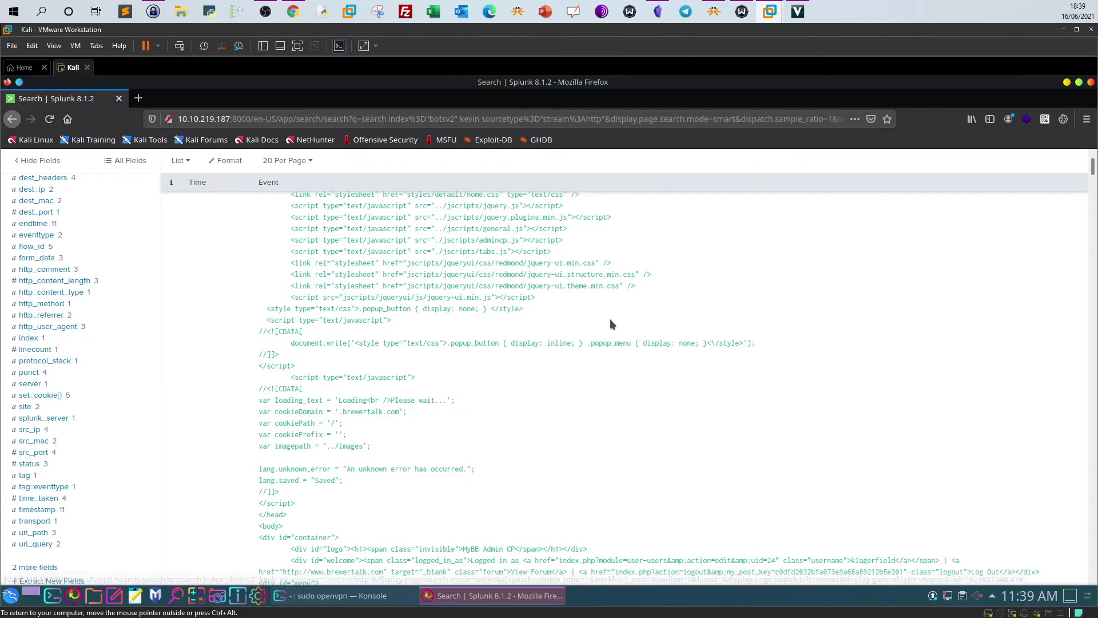
# Filter the stream:http results to tag=error, leaving 9 events.
pyautogui.click(24, 476)
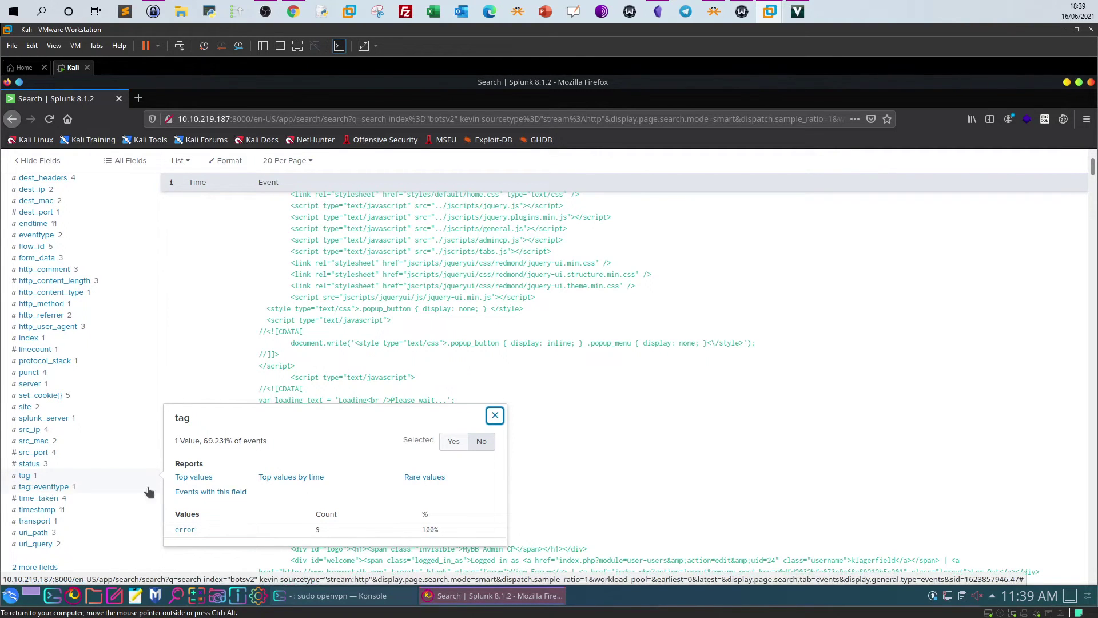
pyautogui.click(184, 530)
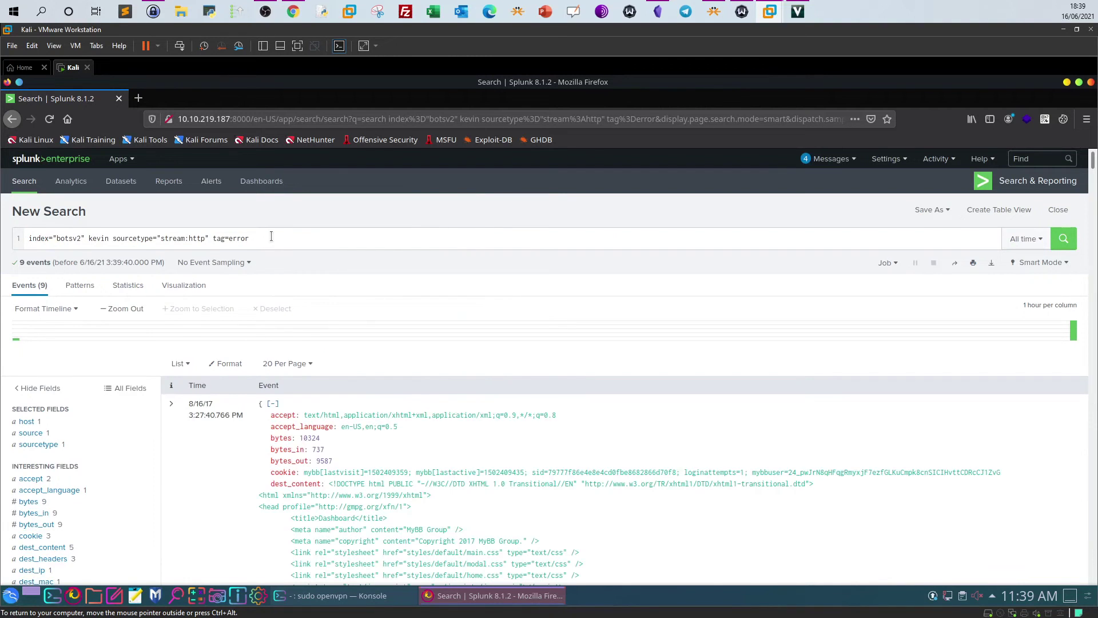
pyautogui.scroll(-2, 75, 300)
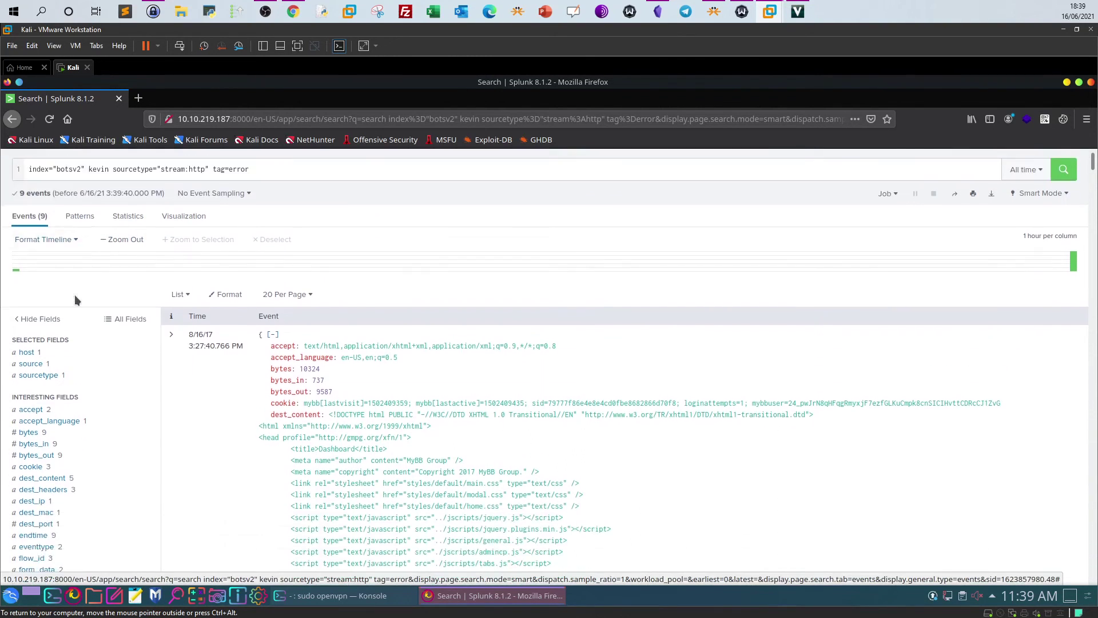
pyautogui.scroll(-1, 75, 299)
# Append '| dedup cookie' and '| table cookie' lines to the query and run it.
pyautogui.scroll(3, 75, 299)
pyautogui.click(294, 239)
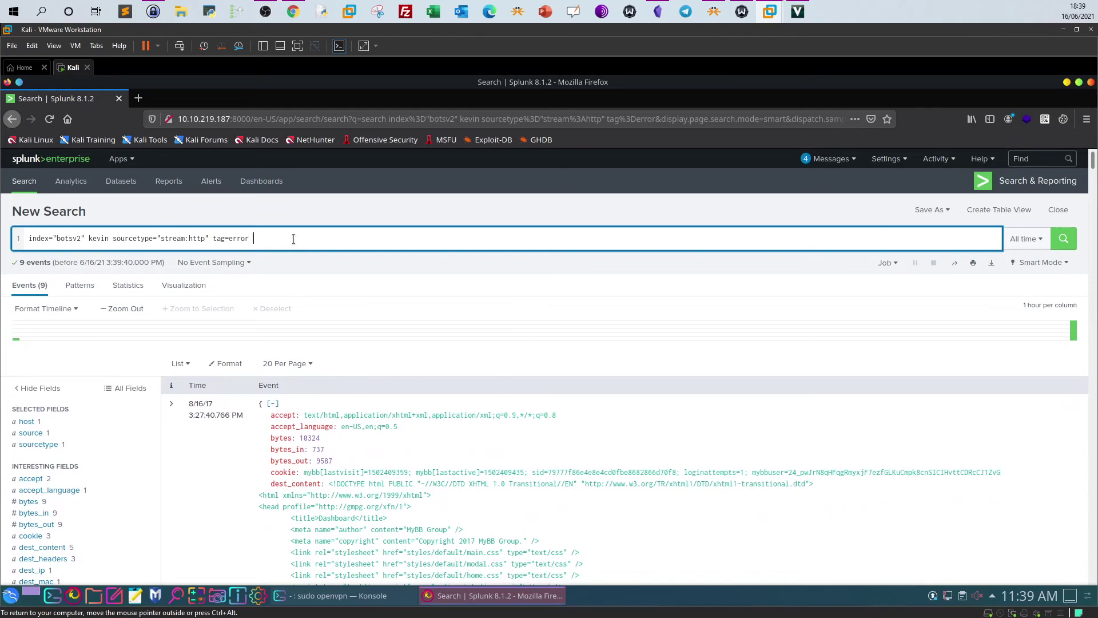
pyautogui.write('| table c')
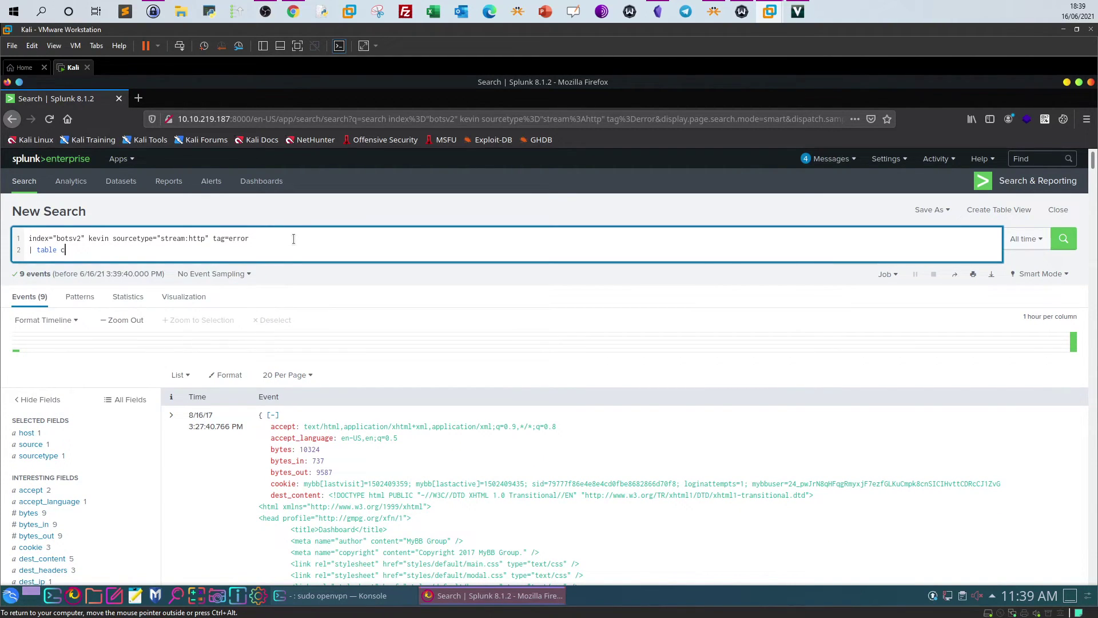
pyautogui.press('BackSpace')
pyautogui.press('BackSpace')
pyautogui.press('BackSpace')
pyautogui.press('BackSpace')
pyautogui.press('BackSpace')
pyautogui.press('BackSpace')
pyautogui.press('BackSpace')
pyautogui.write('dedup cookie')
pyautogui.hotkey('shift', 'Return')
pyautogui.write('| table cookie')
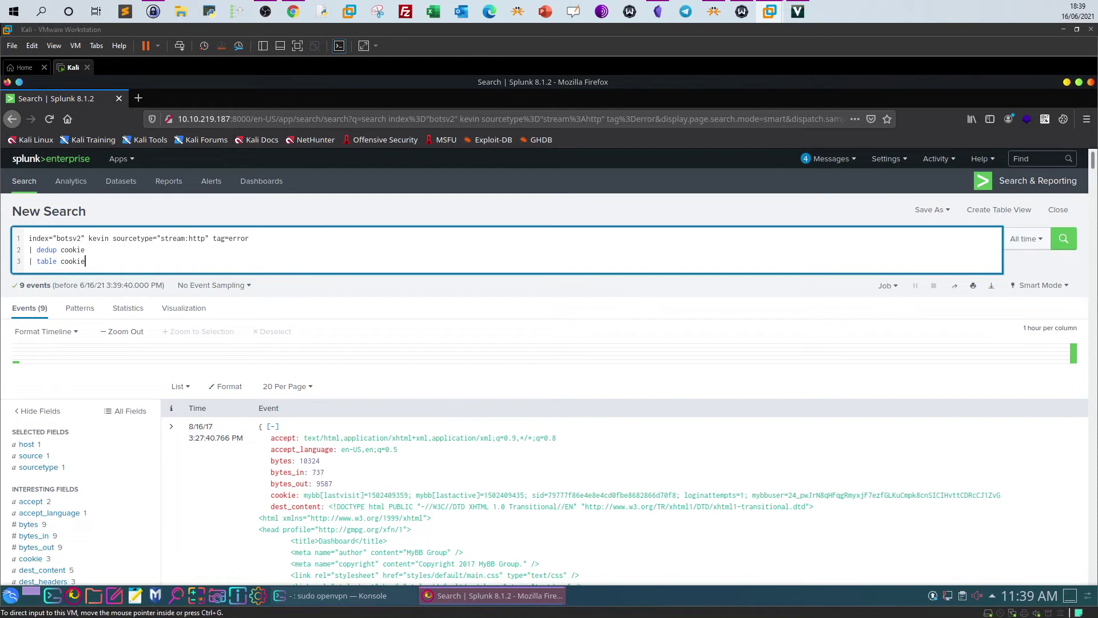
pyautogui.press('Return')
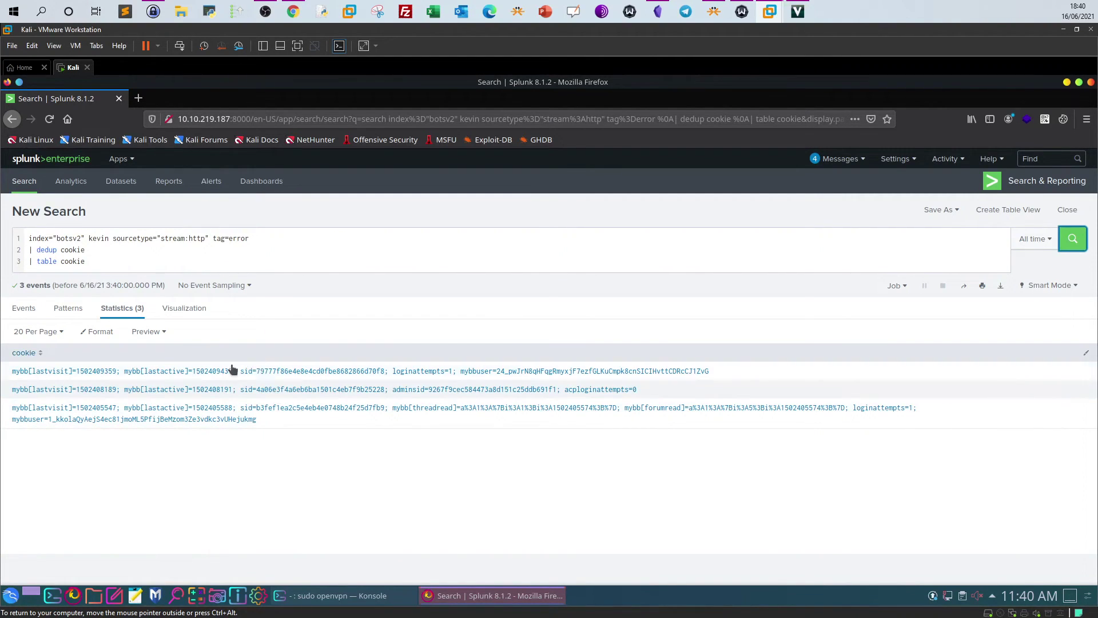
pyautogui.moveTo(232, 390); pyautogui.dragTo(193, 392)
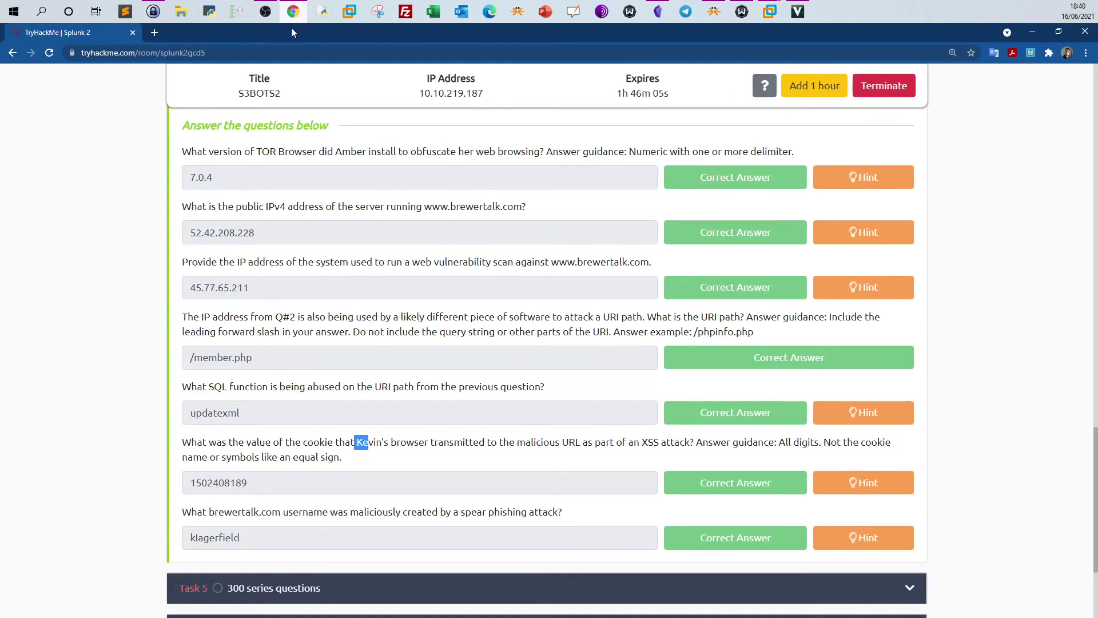
pyautogui.click(293, 11)
pyautogui.hotkey('alt', 'Tab')
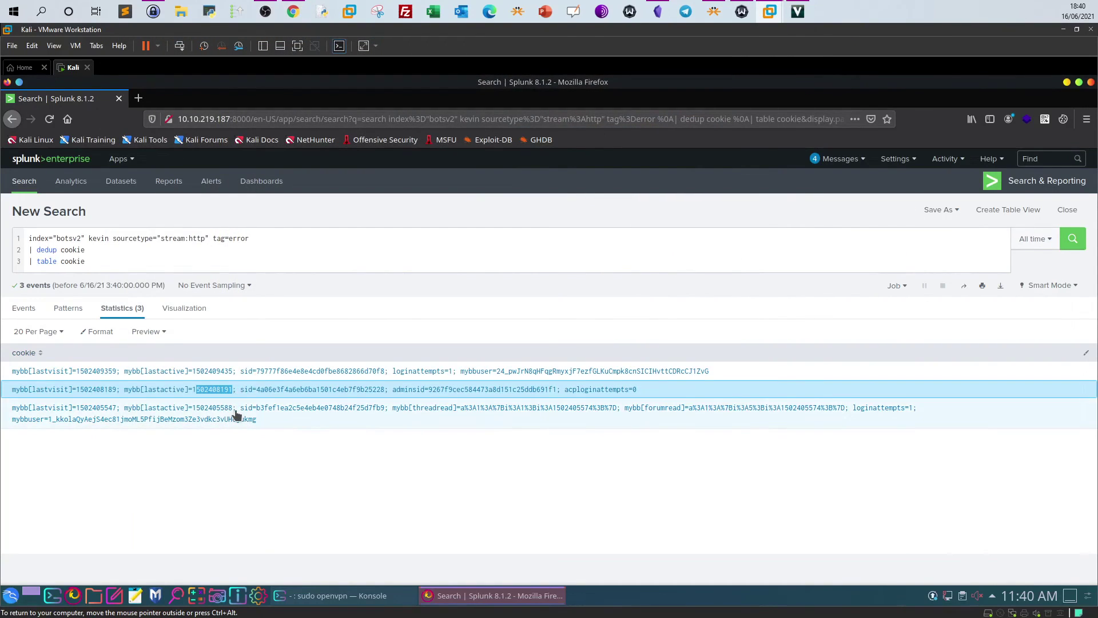
pyautogui.click(292, 11)
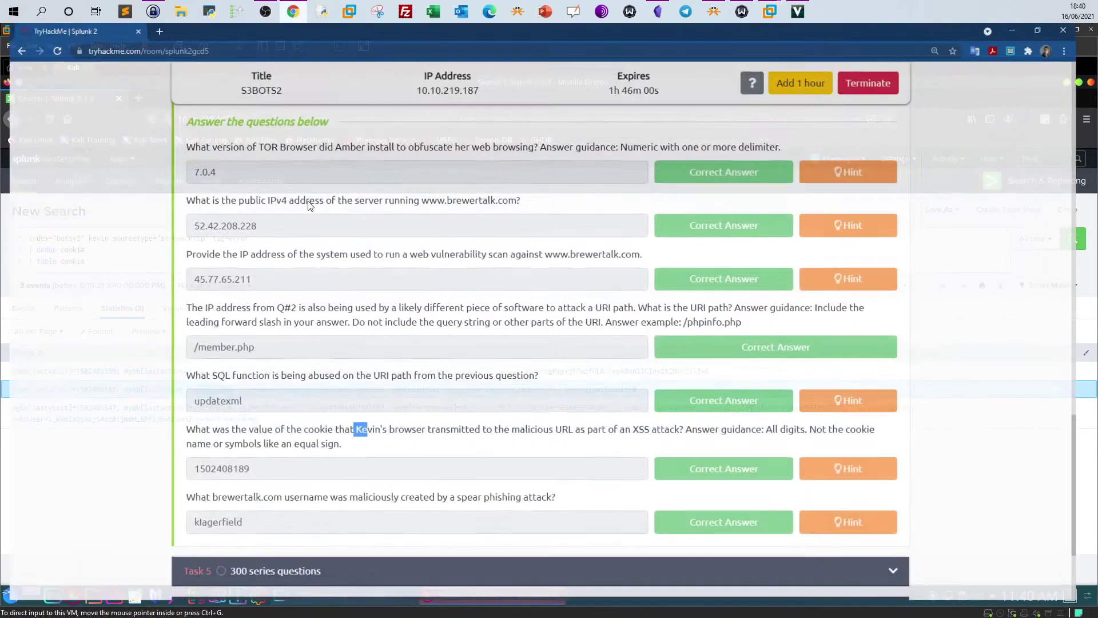
pyautogui.hotkey('alt', 'Tab')
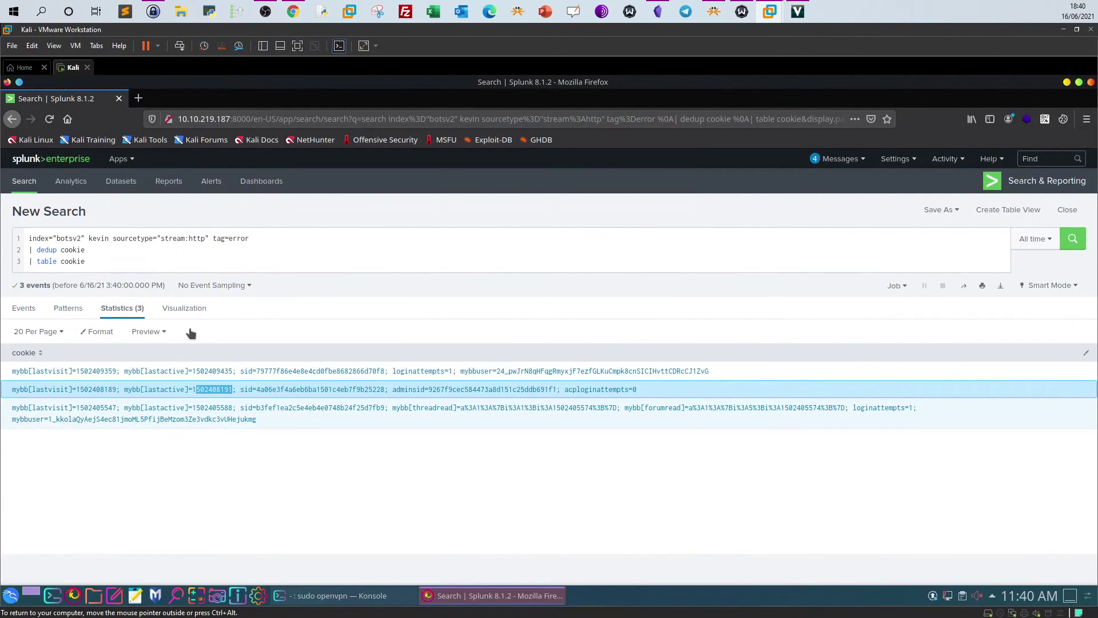
pyautogui.click(133, 264)
pyautogui.moveTo(96, 253); pyautogui.dragTo(29, 250)
pyautogui.press('BackSpace')
pyautogui.press('BackSpace')
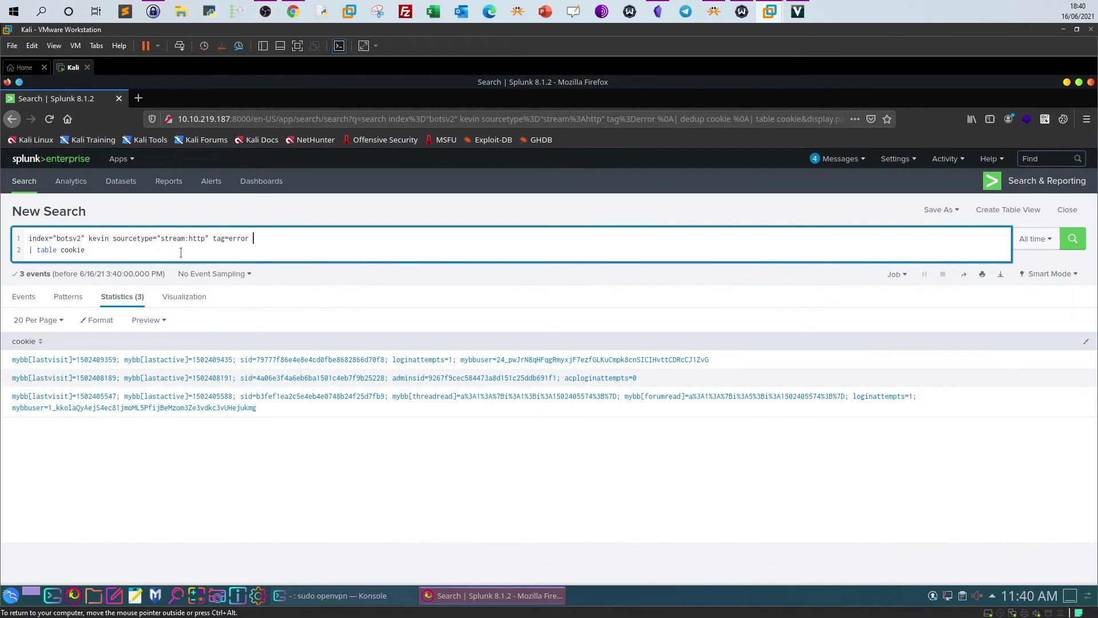
# Re-run with only '| table cookie' to list all 9 cookies, then review TryHackMe.
pyautogui.press('Return')
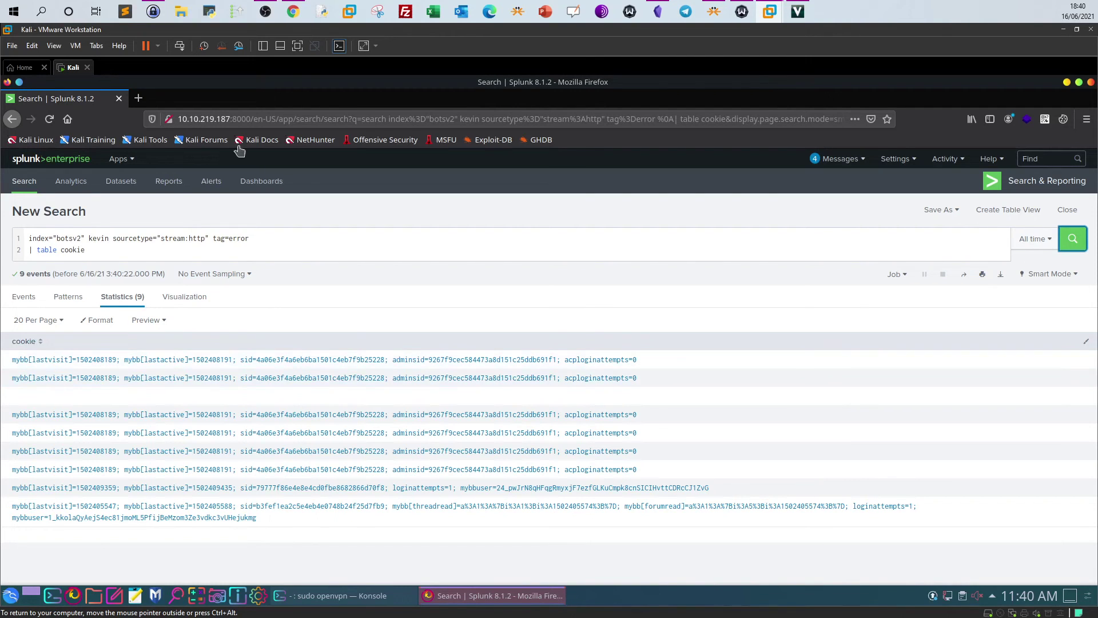
pyautogui.click(293, 11)
pyautogui.click(259, 502)
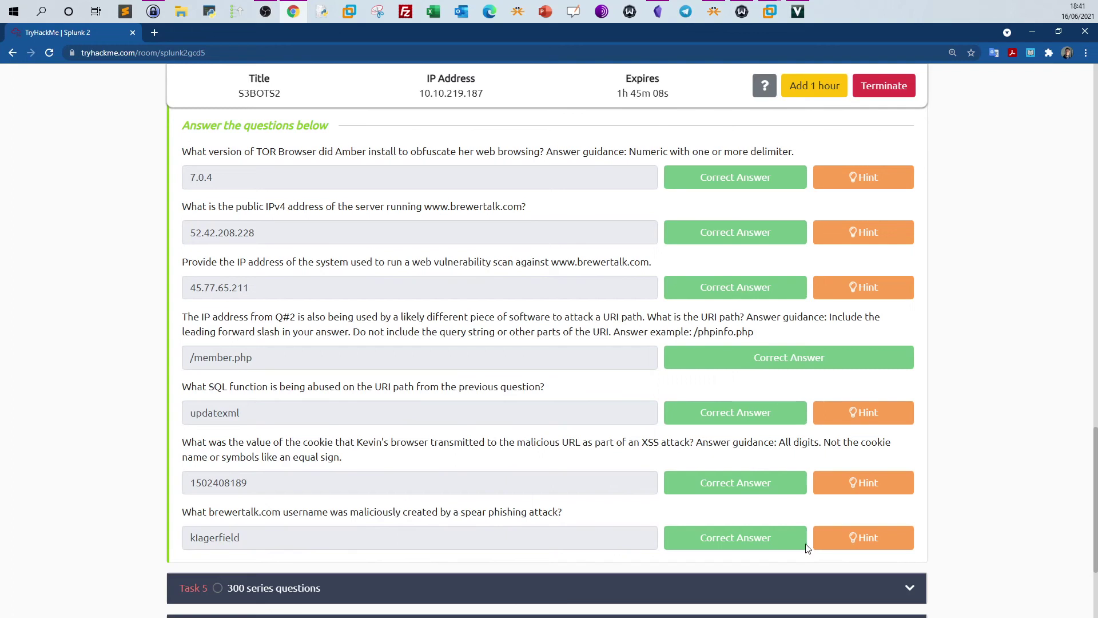
# Reveal the spear-phishing question hint and copy the stolen CSRF token.
pyautogui.click(844, 550)
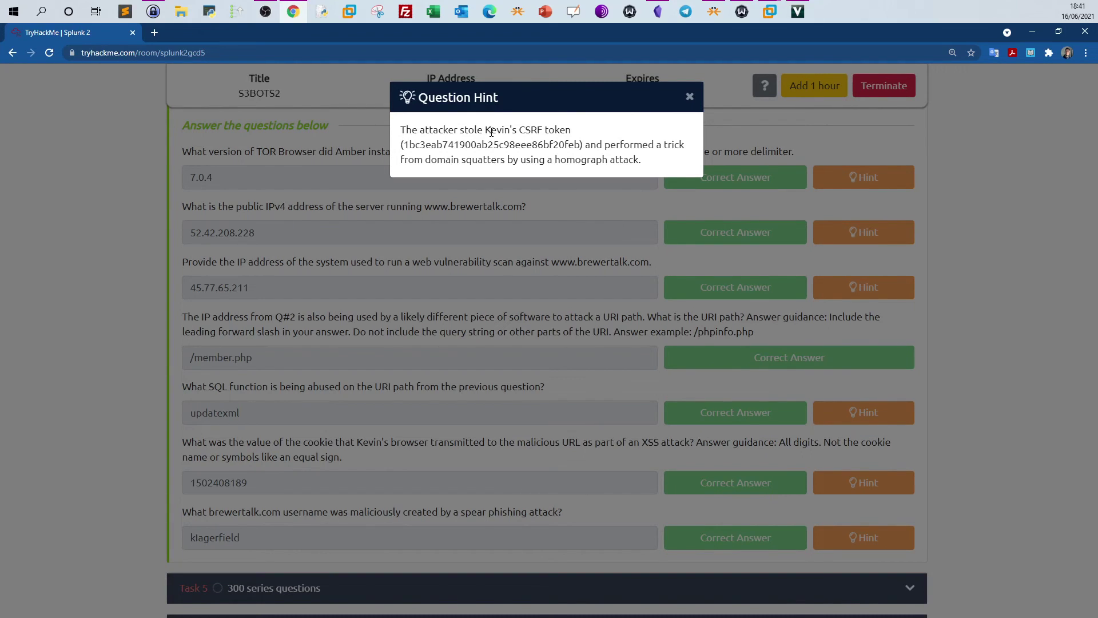
pyautogui.moveTo(578, 131); pyautogui.dragTo(485, 127)
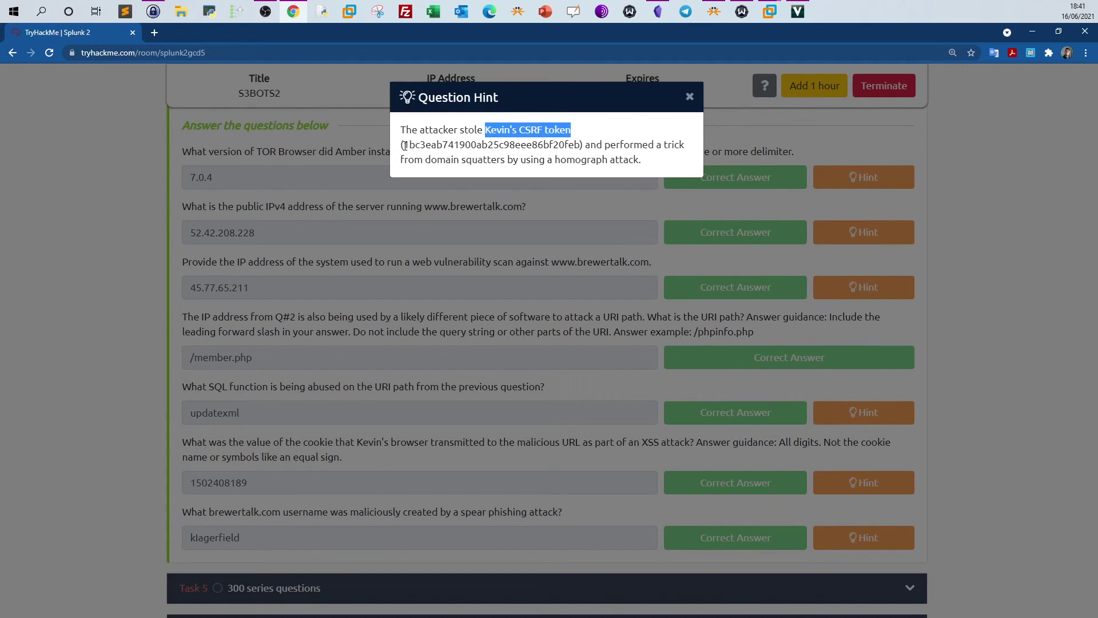
pyautogui.moveTo(404, 145); pyautogui.dragTo(543, 146)
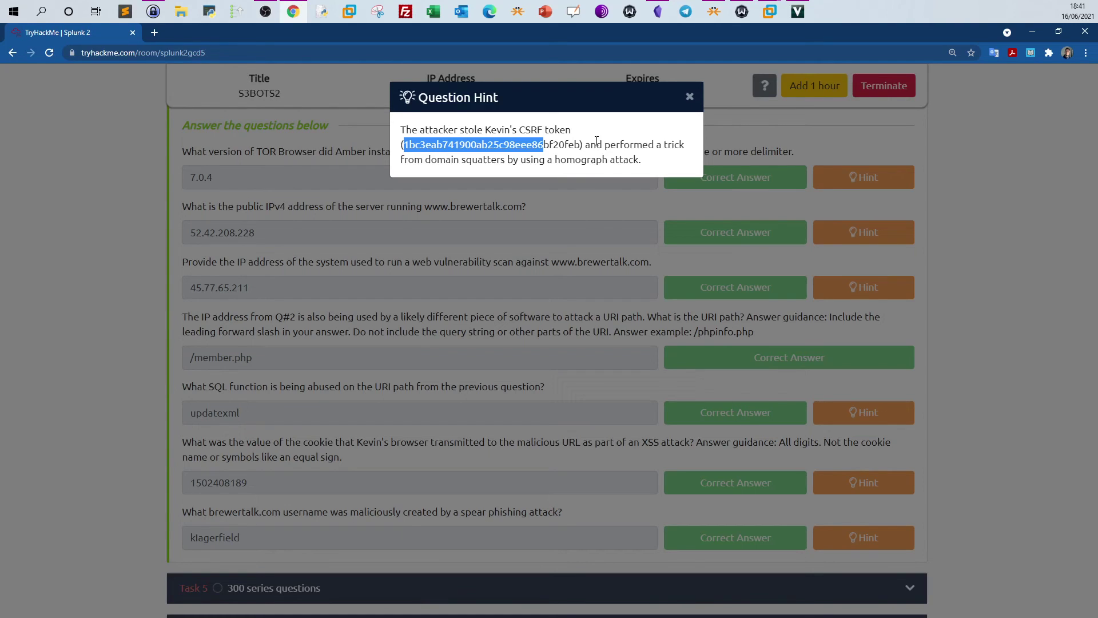
pyautogui.click(596, 142)
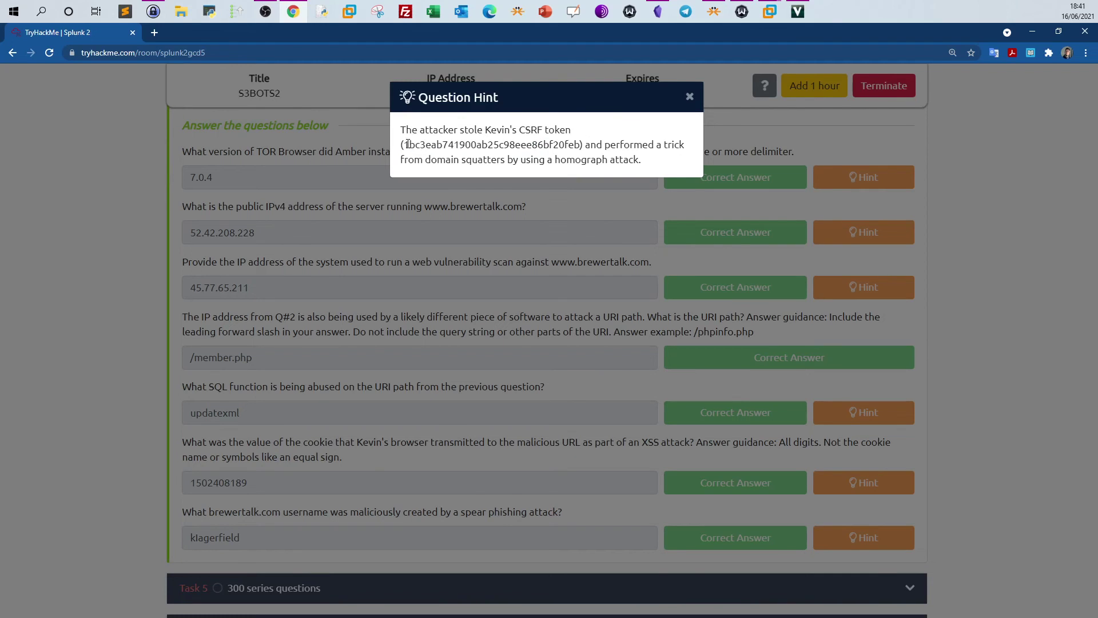
pyautogui.moveTo(403, 144); pyautogui.dragTo(581, 154)
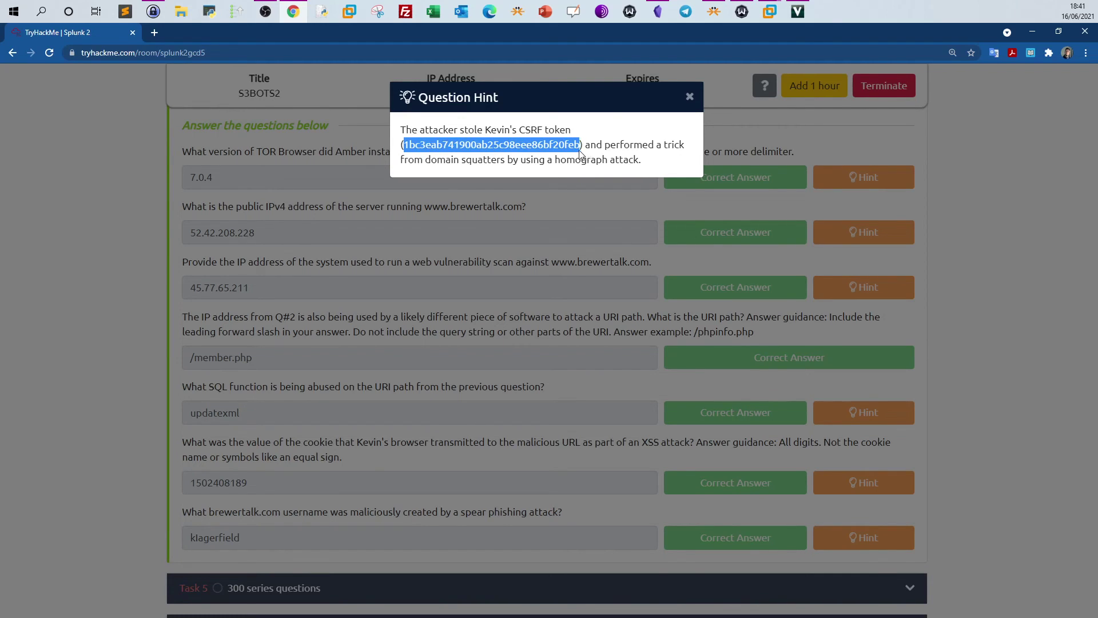
pyautogui.rightClick(577, 148)
pyautogui.click(579, 155)
pyautogui.click(770, 11)
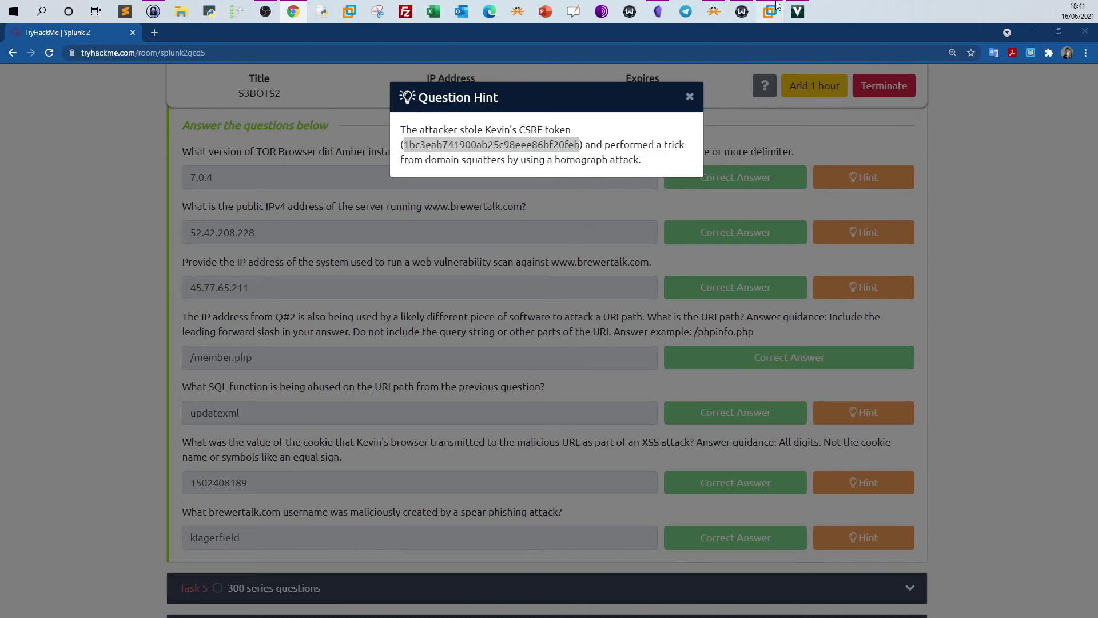
# Search botsv2 for the pasted CSRF token, filtered to sourcetype stream:http.
pyautogui.moveTo(100, 249); pyautogui.dragTo(89, 238)
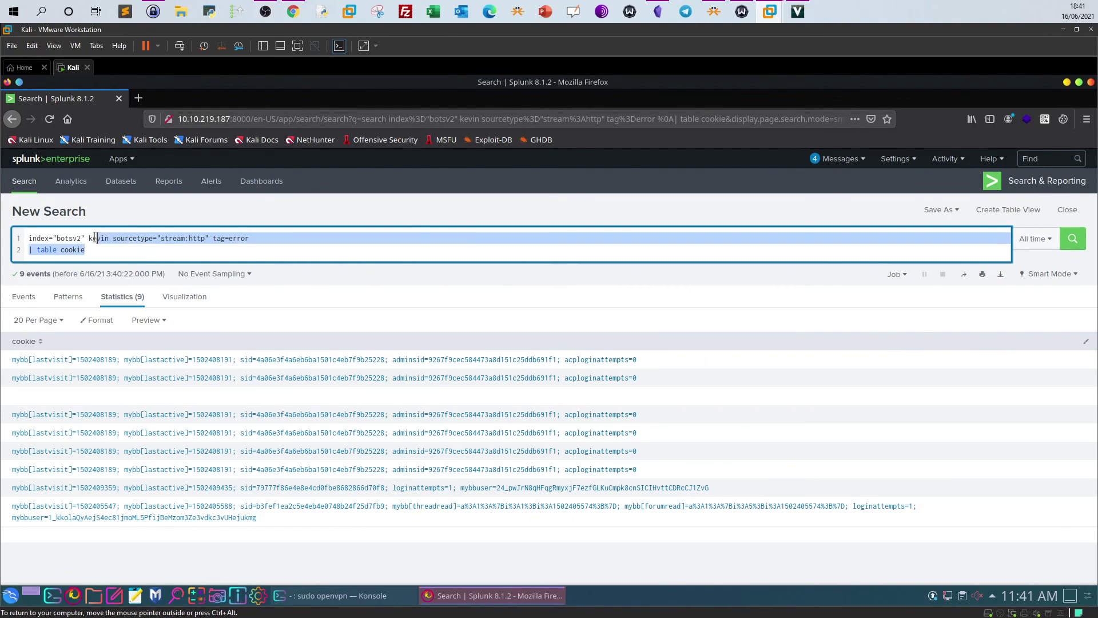
pyautogui.hotkey('ctrl', 'v')
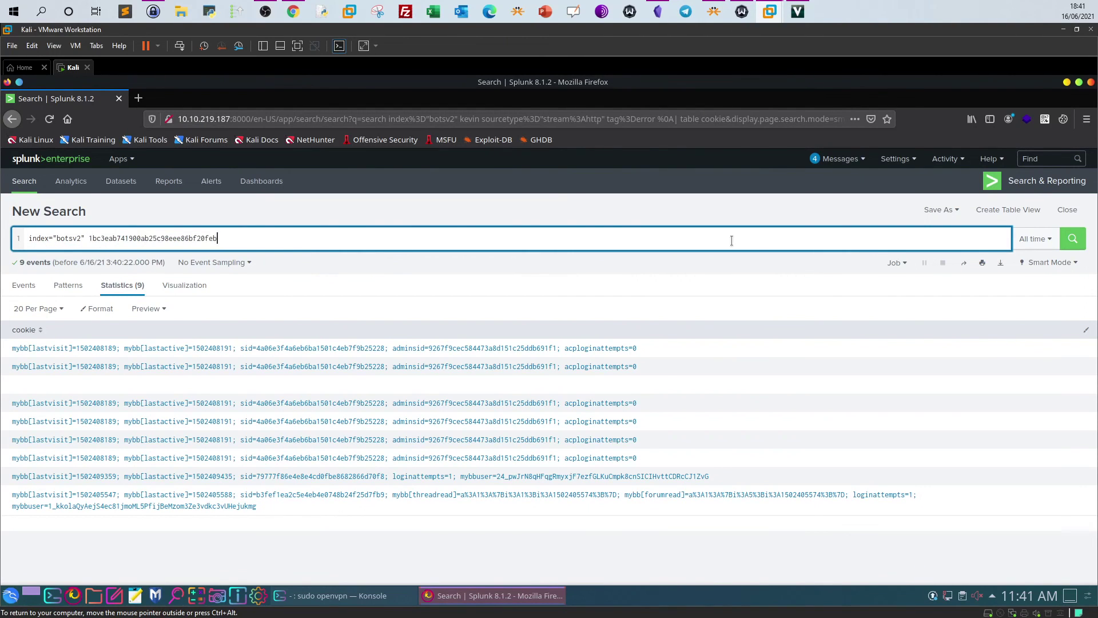
pyautogui.click(1072, 239)
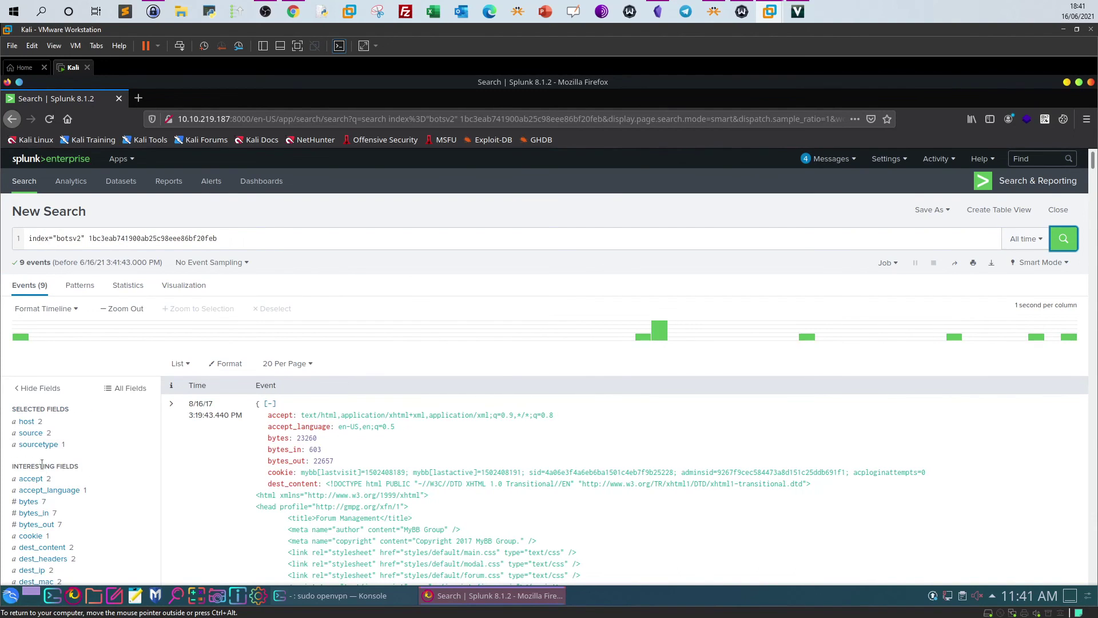
pyautogui.click(36, 445)
pyautogui.click(206, 499)
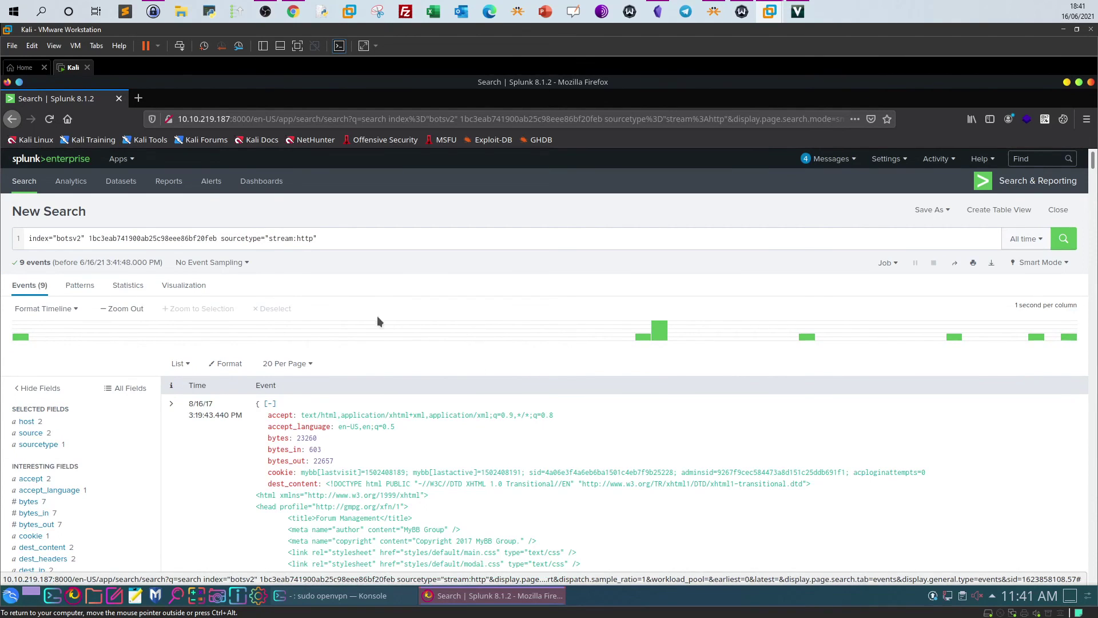
# Copy brewertalk.com from the last question and append it to the token search, returning 9 events.
pyautogui.click(293, 12)
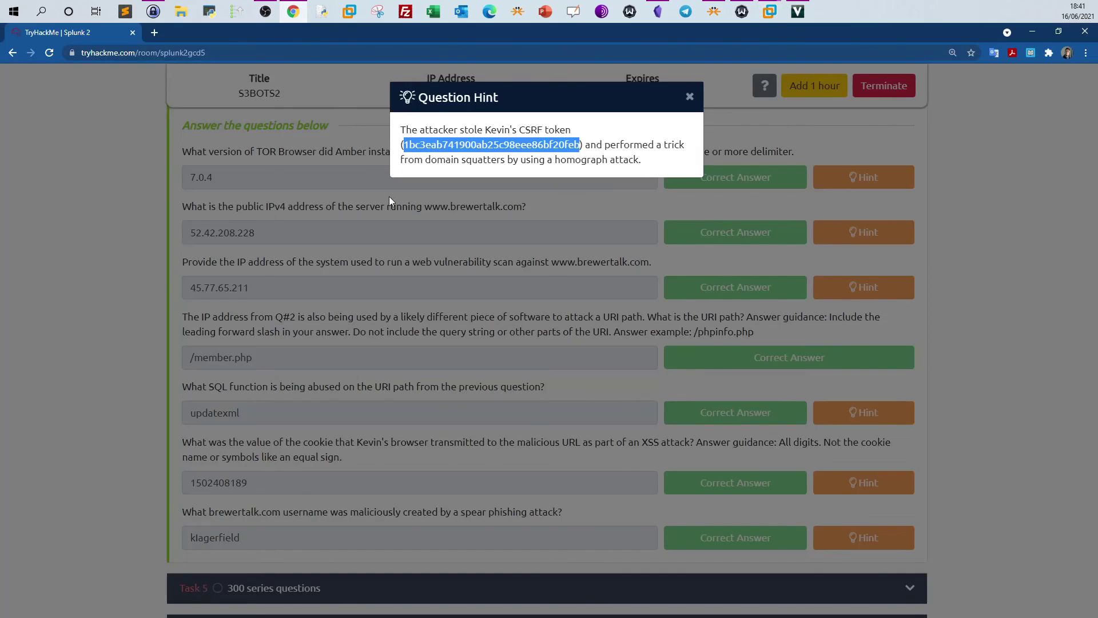
pyautogui.click(389, 197)
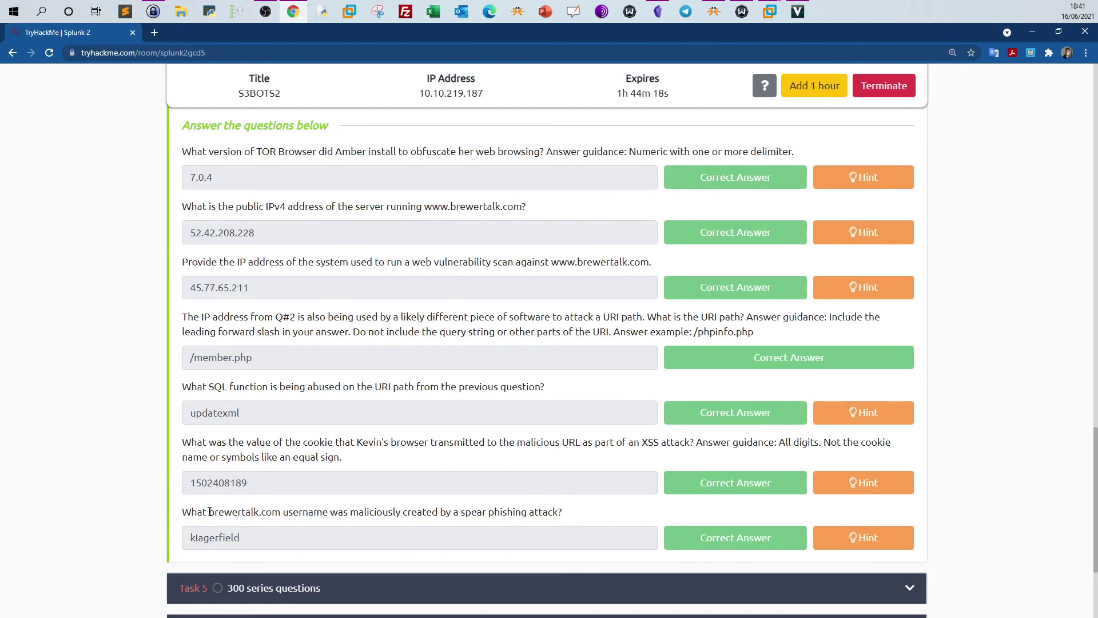
pyautogui.moveTo(212, 514); pyautogui.dragTo(284, 513)
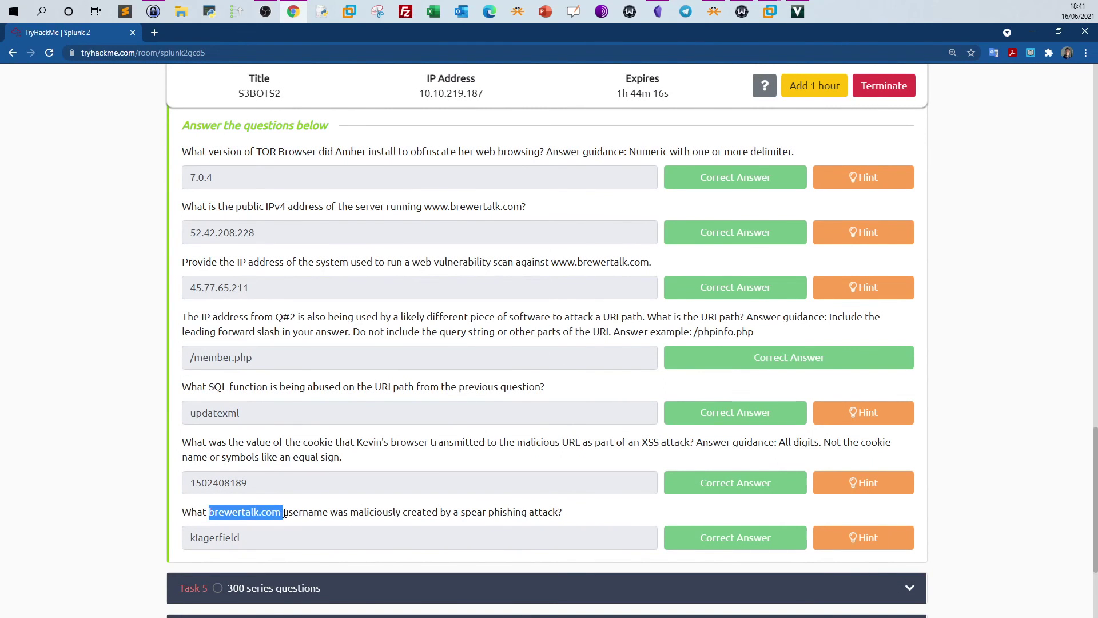
pyautogui.rightClick(280, 513)
pyautogui.click(317, 410)
pyautogui.click(782, 32)
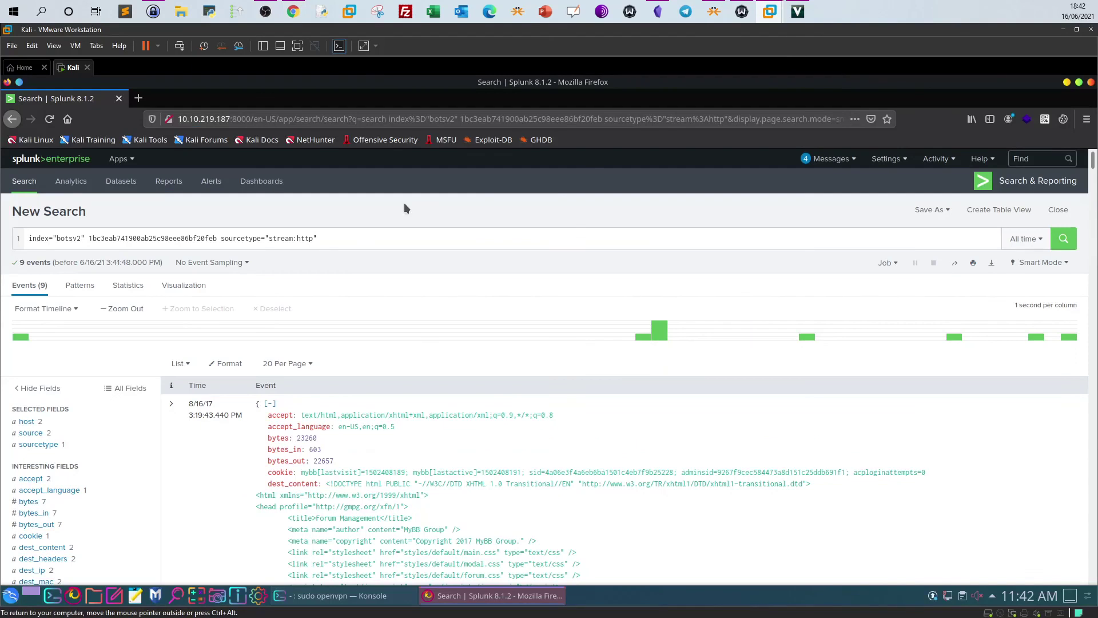
pyautogui.click(360, 241)
pyautogui.hotkey('ctrl', 'v')
pyautogui.press('Return')
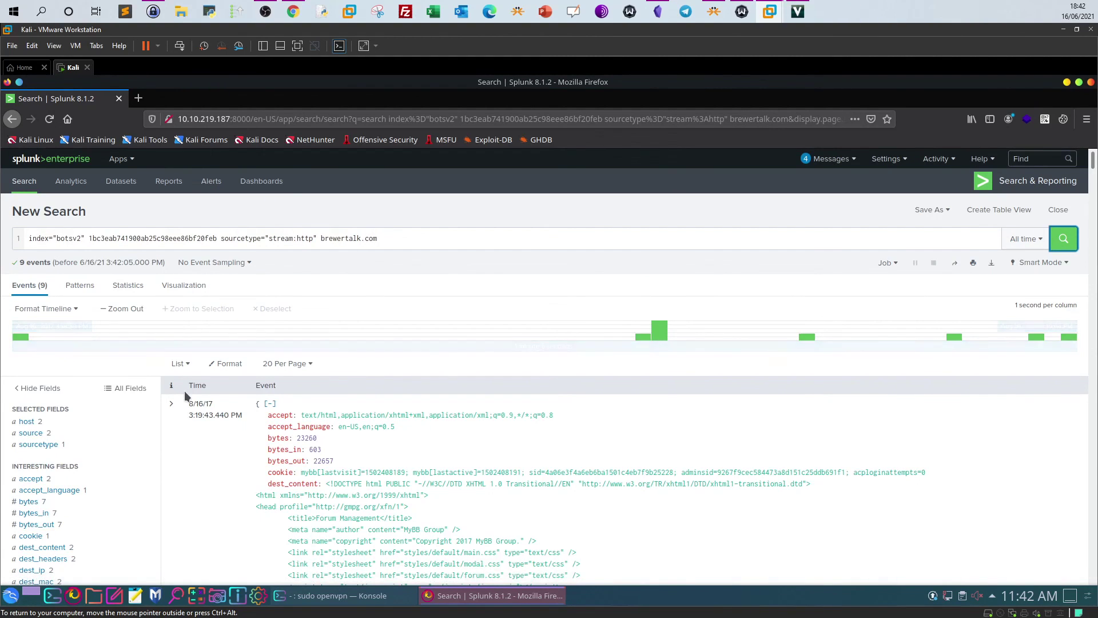
pyautogui.click(293, 11)
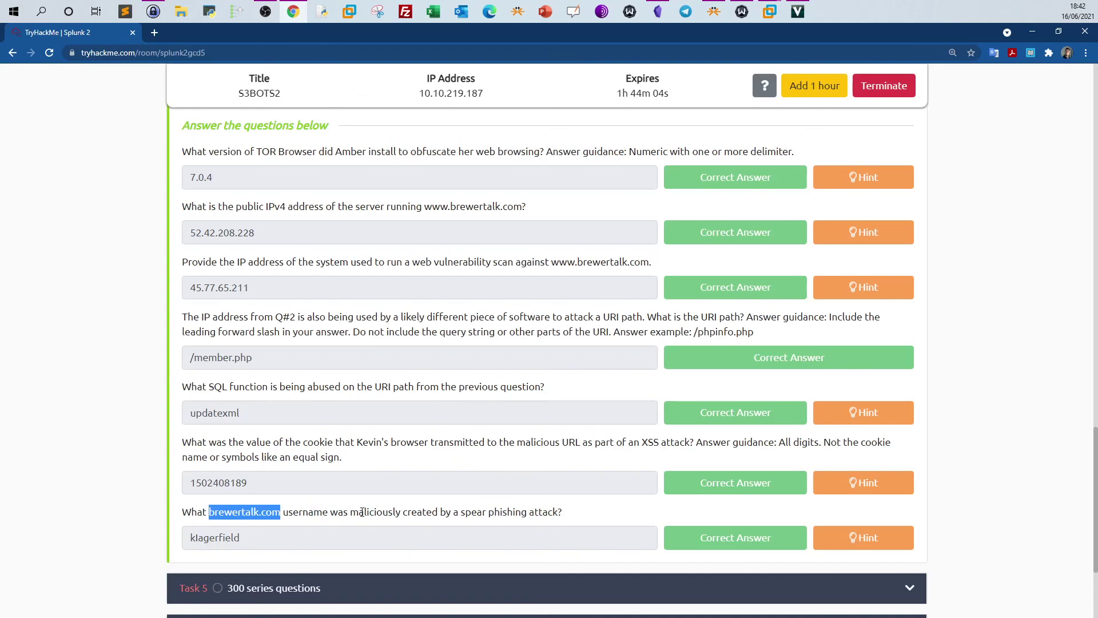
# Inspect the cookie and form_data field values of the token search results.
pyautogui.click(776, 43)
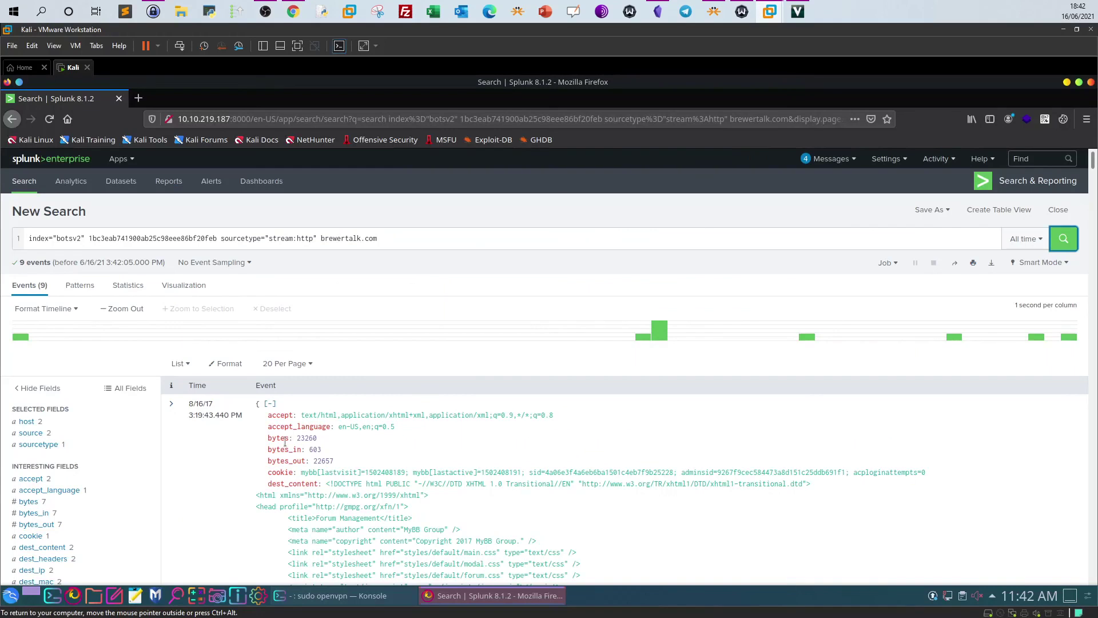
pyautogui.scroll(-3, 102, 488)
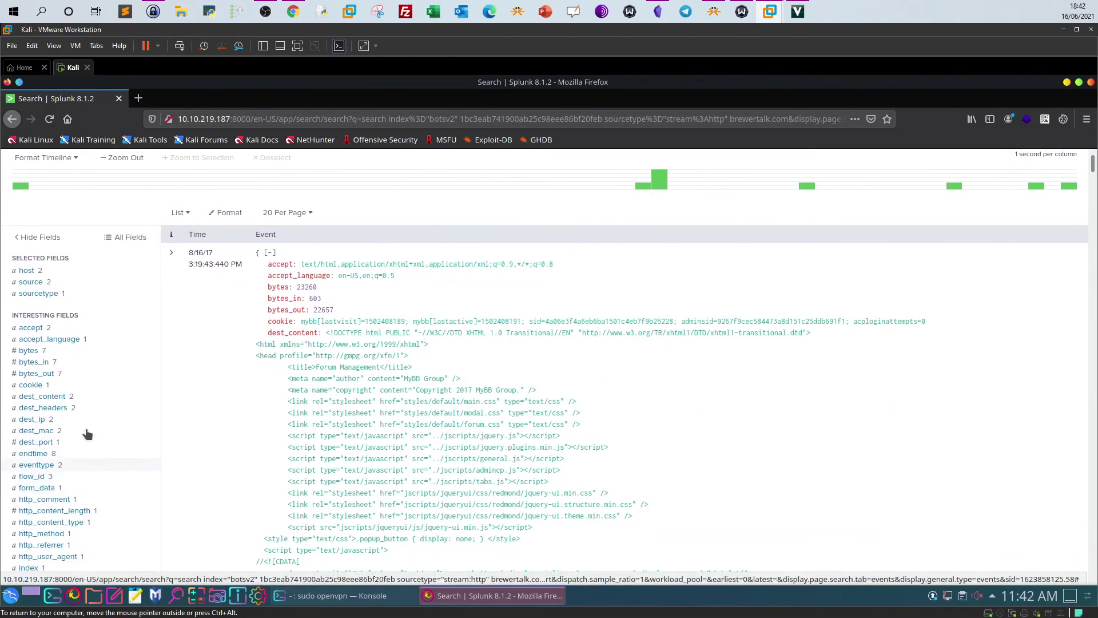
pyautogui.click(33, 386)
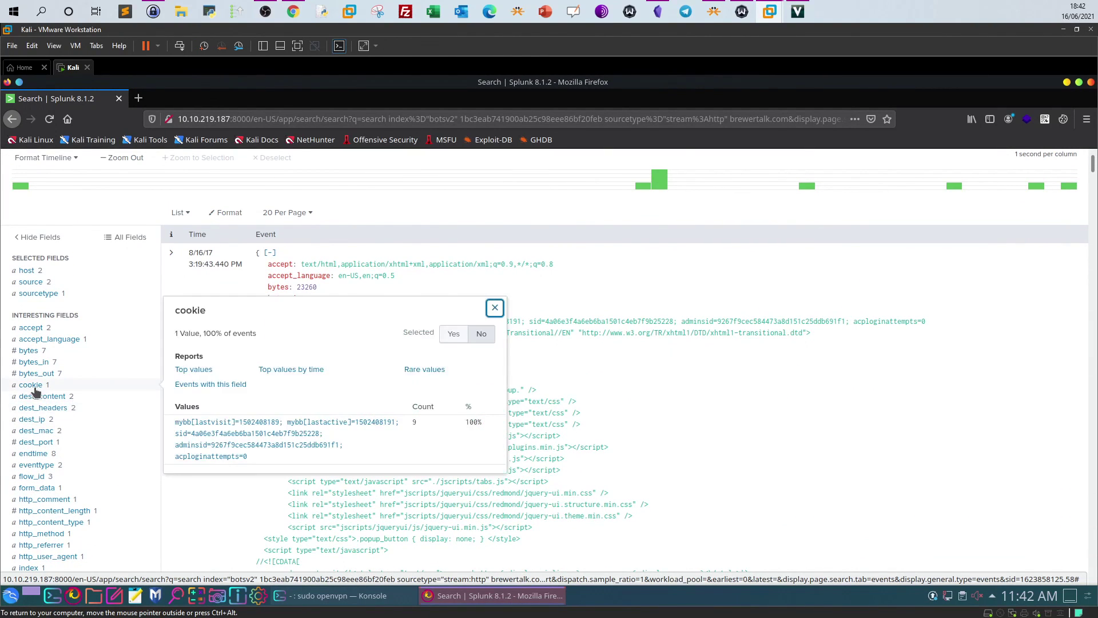
pyautogui.click(495, 307)
pyautogui.scroll(-1, 42, 410)
pyautogui.scroll(-1, 41, 410)
pyautogui.click(37, 451)
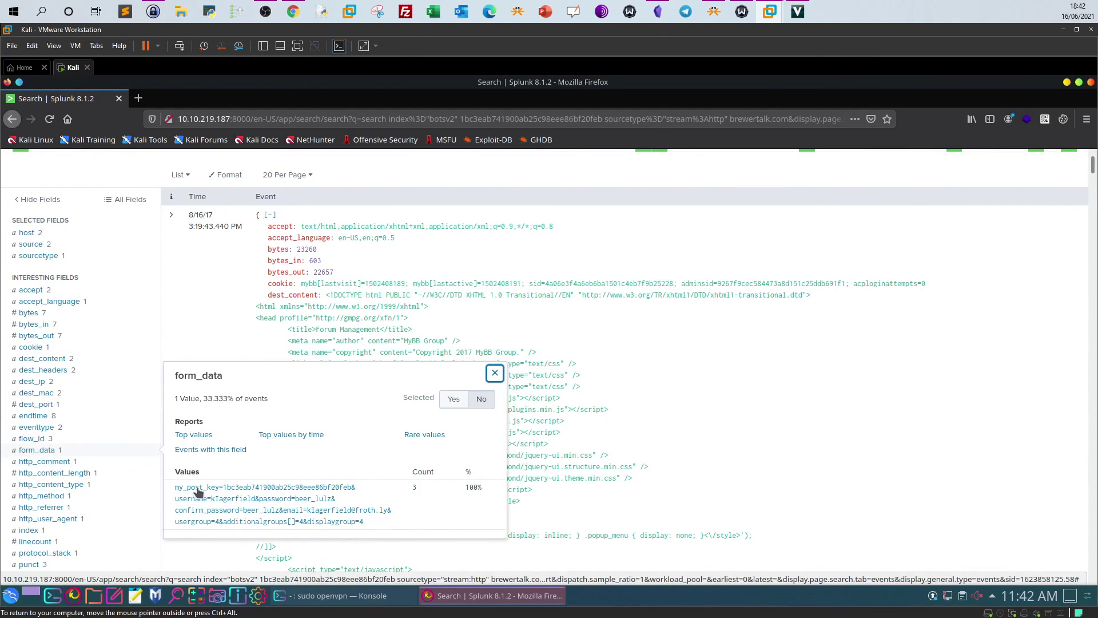
pyautogui.scroll(5, 272, 208)
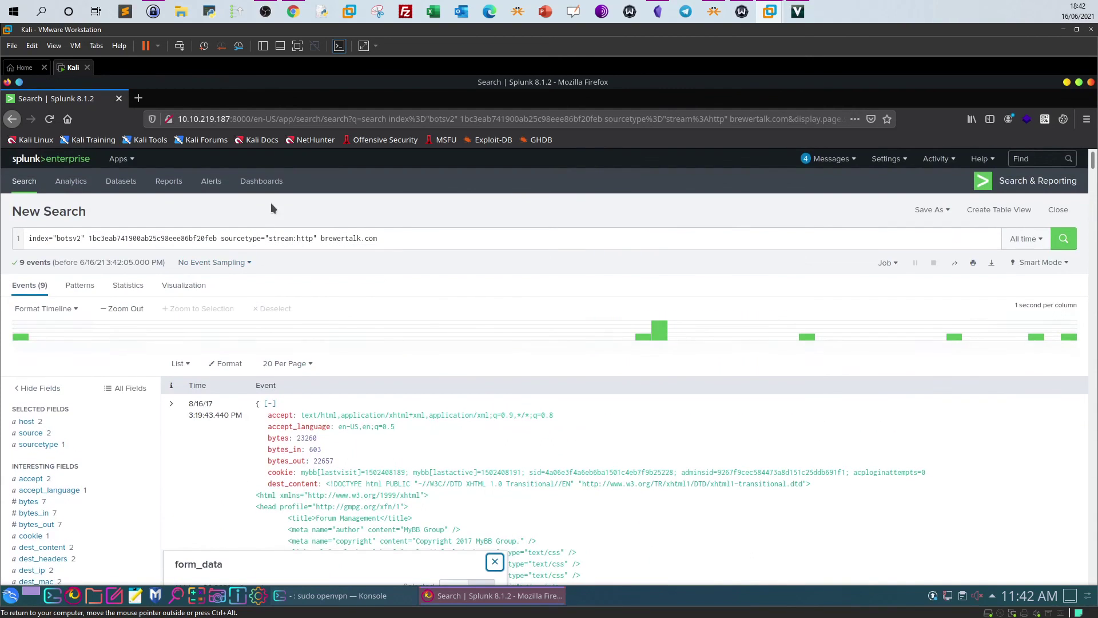
# Append '| table form_data' and run it to reveal the created account's username.
pyautogui.click(411, 233)
pyautogui.write('| ')
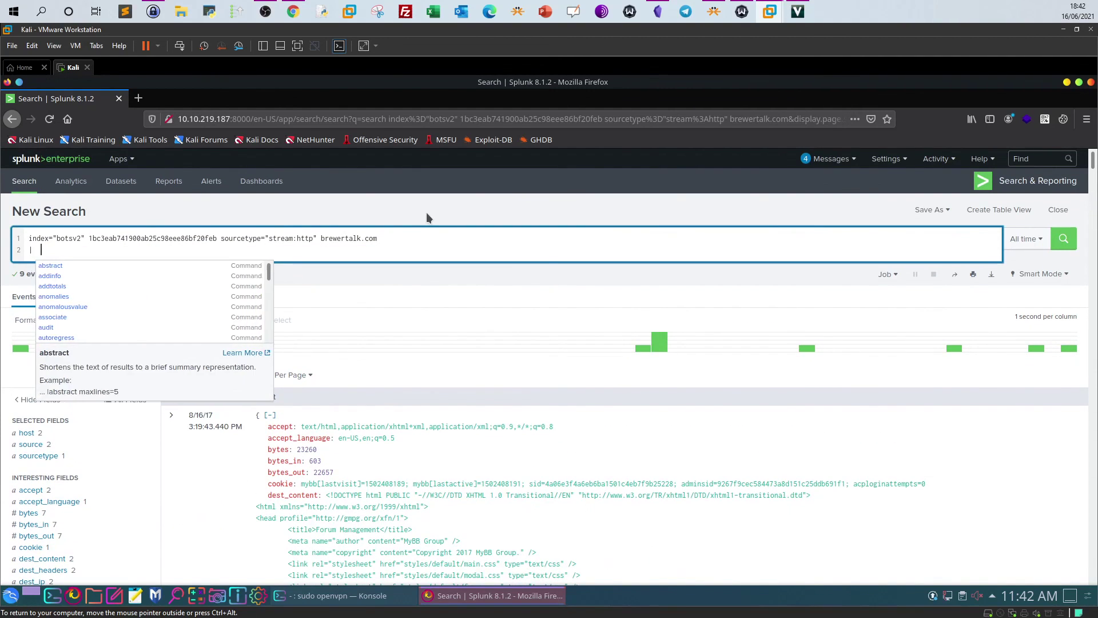
pyautogui.write('table form_da')
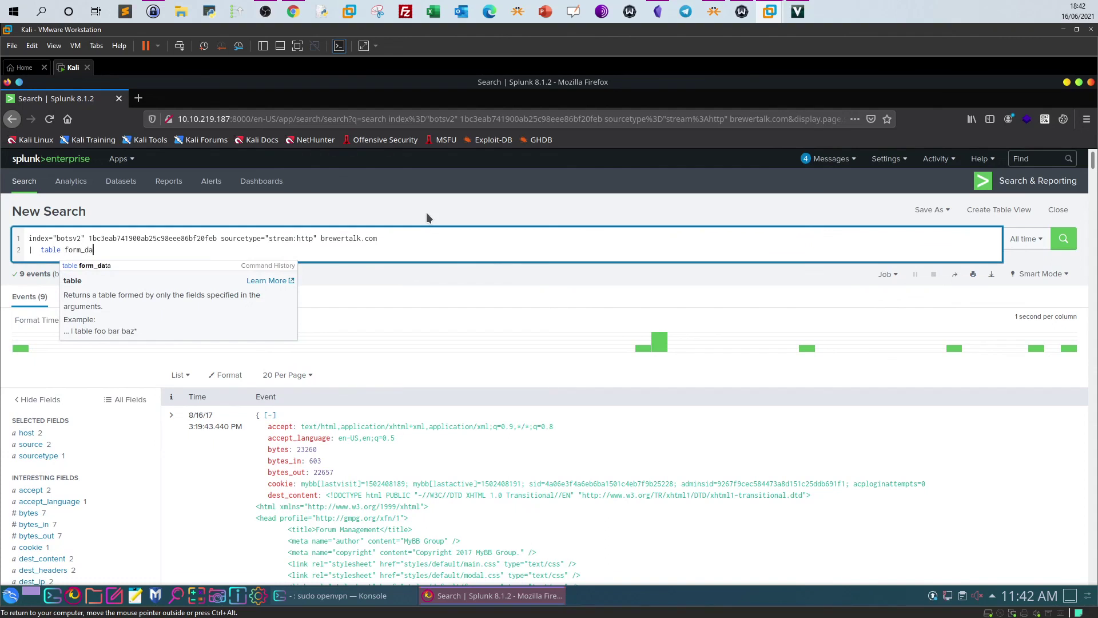
pyautogui.write('ta')
pyautogui.click(1063, 238)
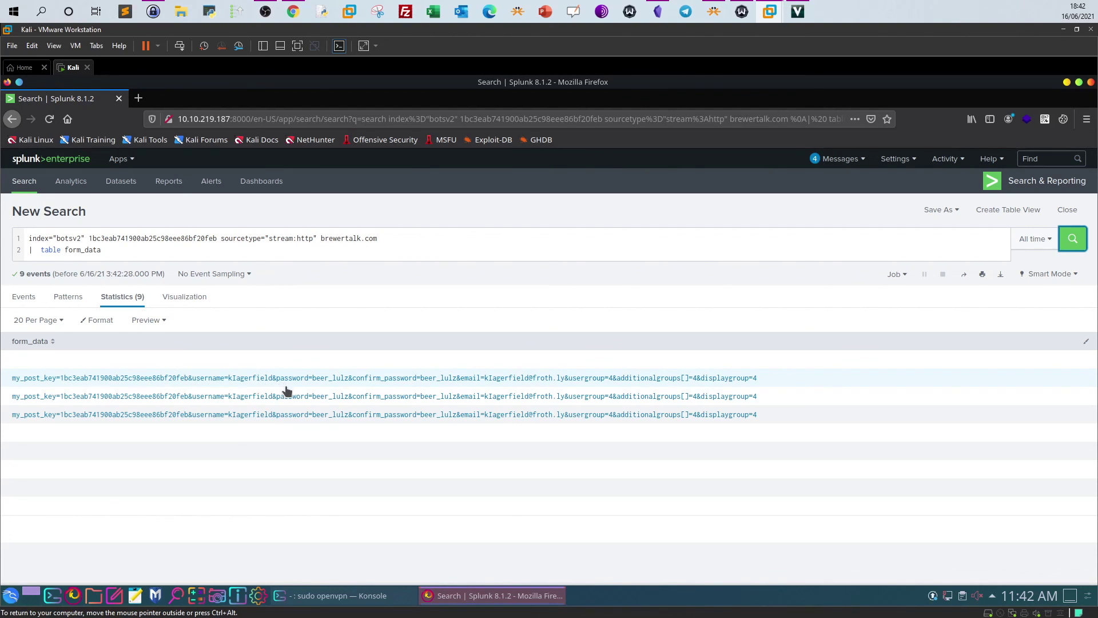
pyautogui.moveTo(228, 380); pyautogui.dragTo(273, 382)
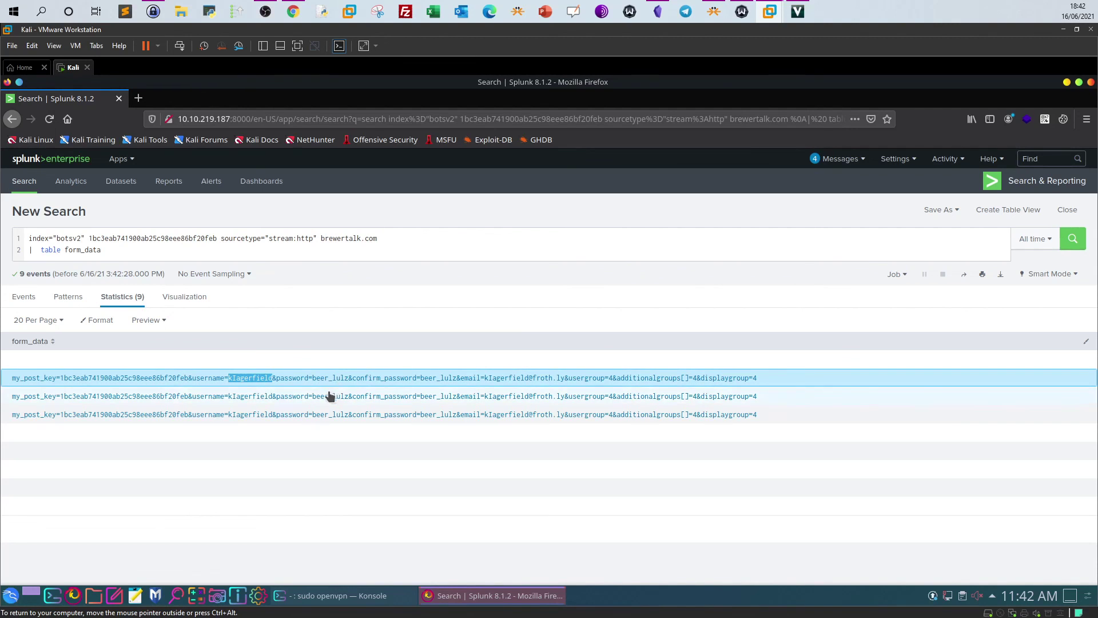
pyautogui.click(293, 11)
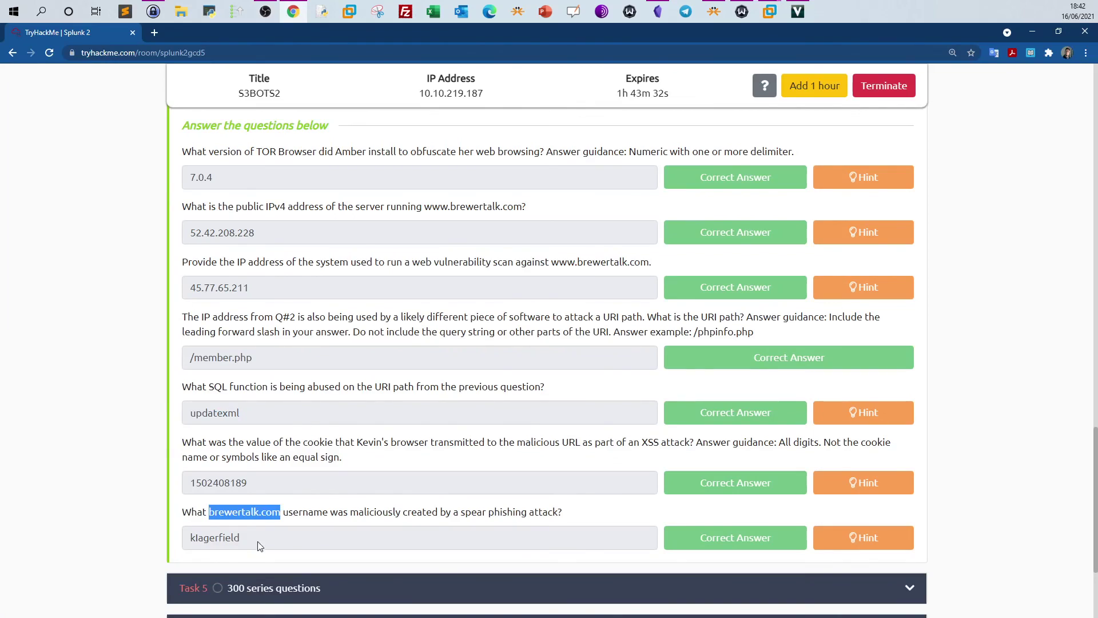
# Collapse Task 4, '200 series questions', to show the room overview.
pyautogui.scroll(4, 445, 515)
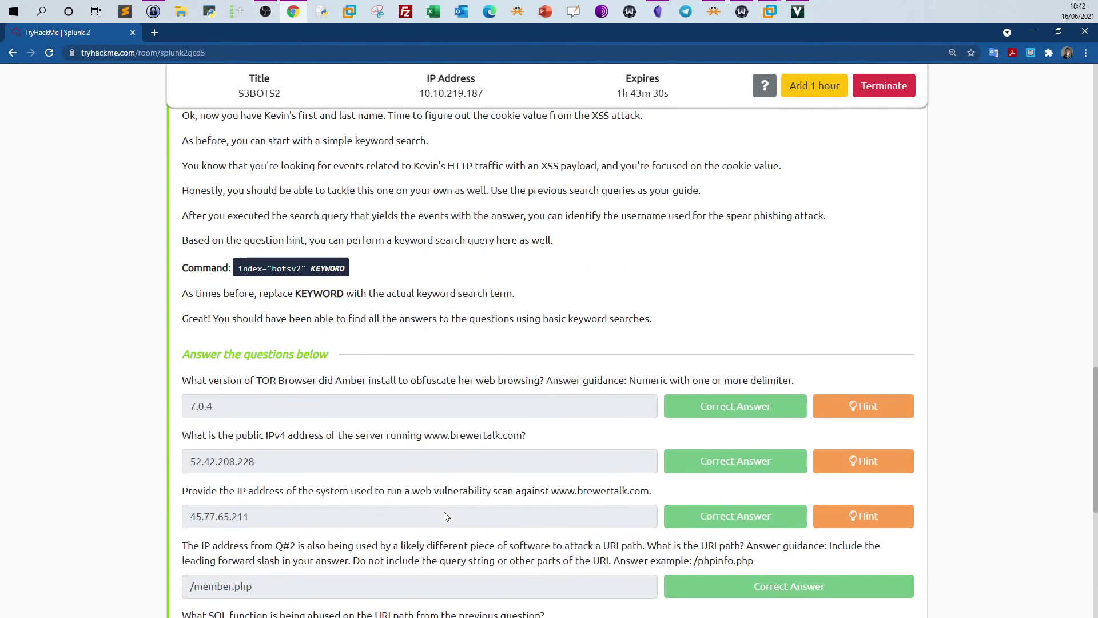
pyautogui.scroll(4, 445, 517)
pyautogui.scroll(15, 445, 515)
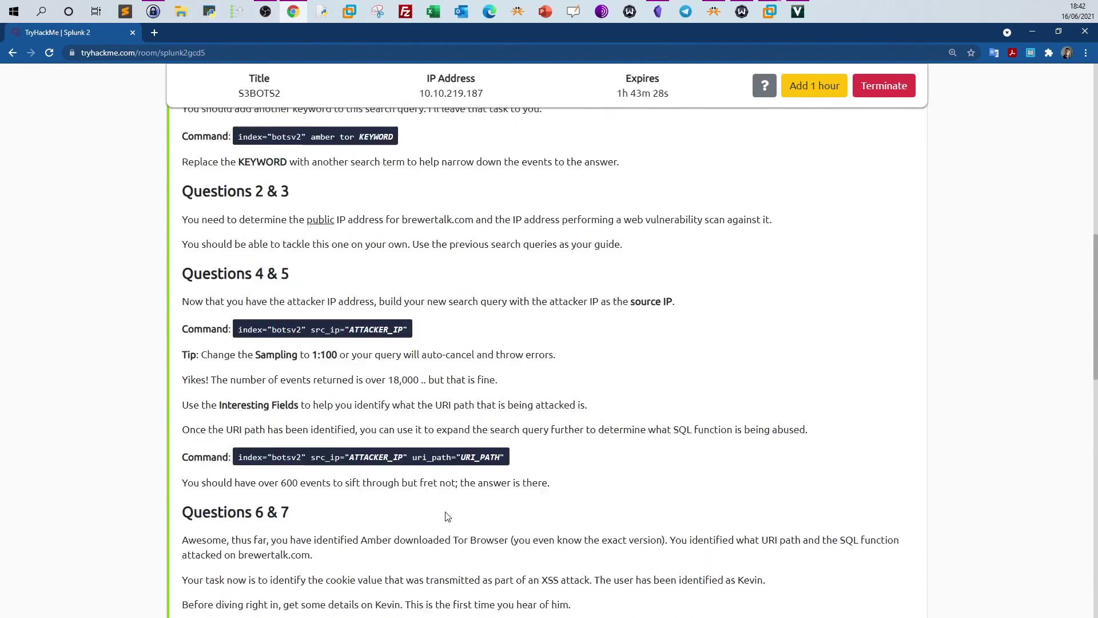
pyautogui.click(215, 271)
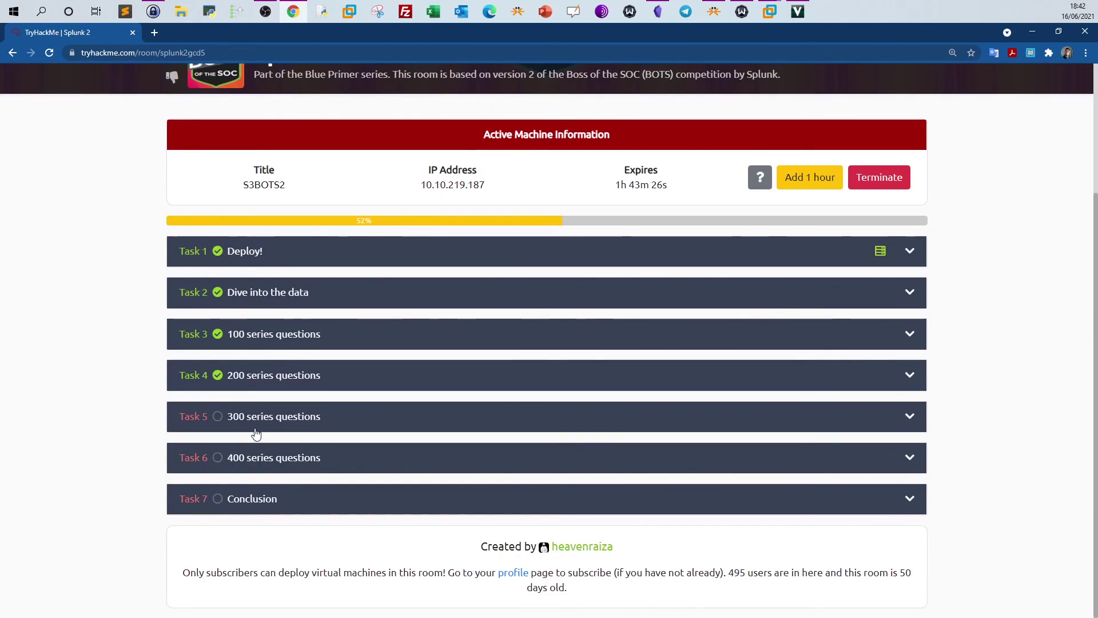